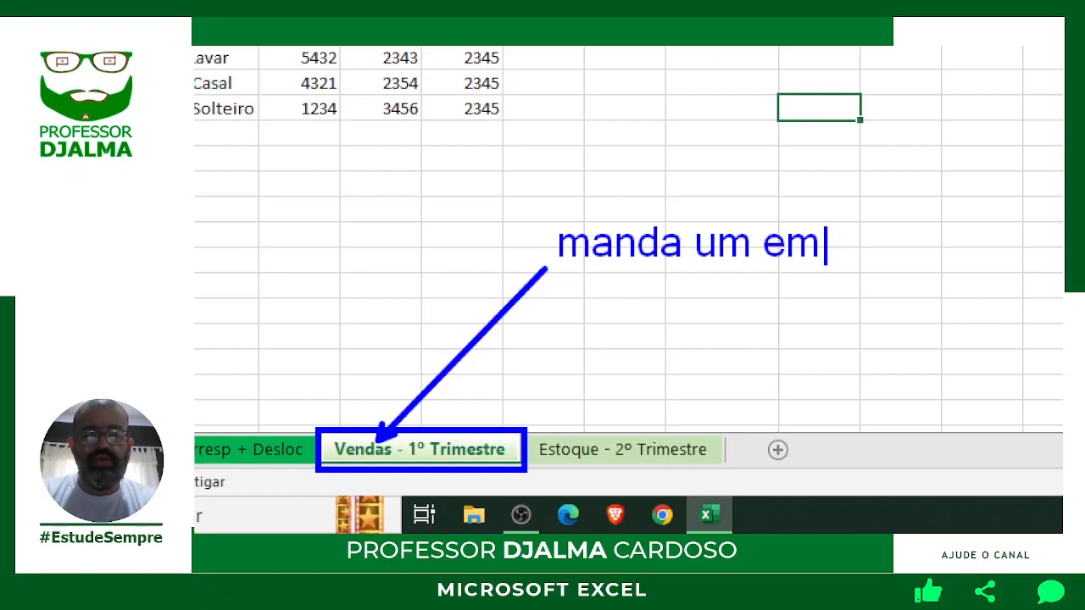
Add the contact e-mail address to the on-screen note, framed in a box with an arrow.
key("Return")
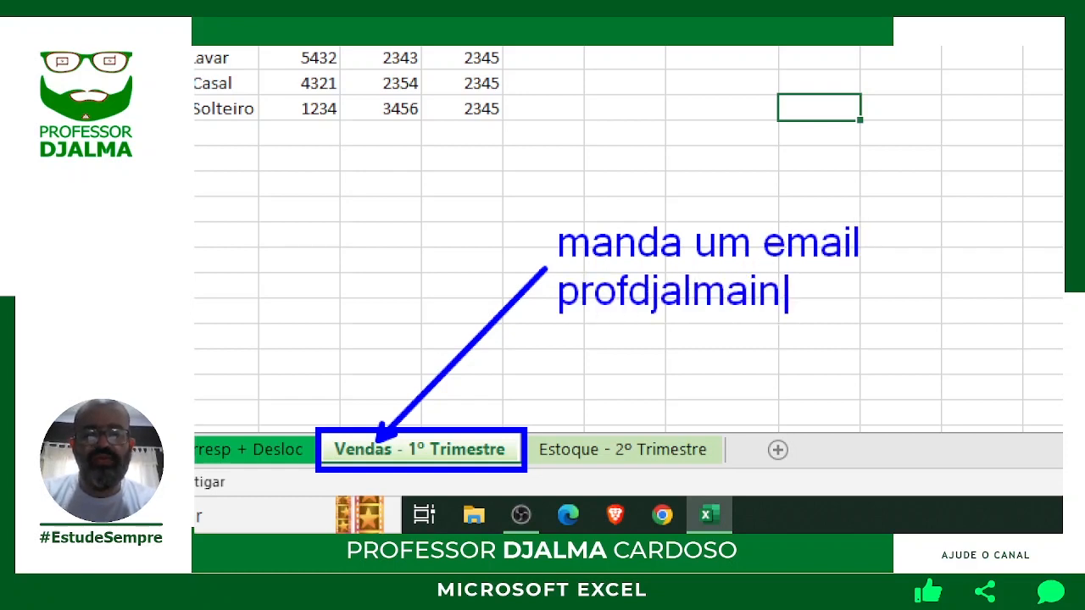
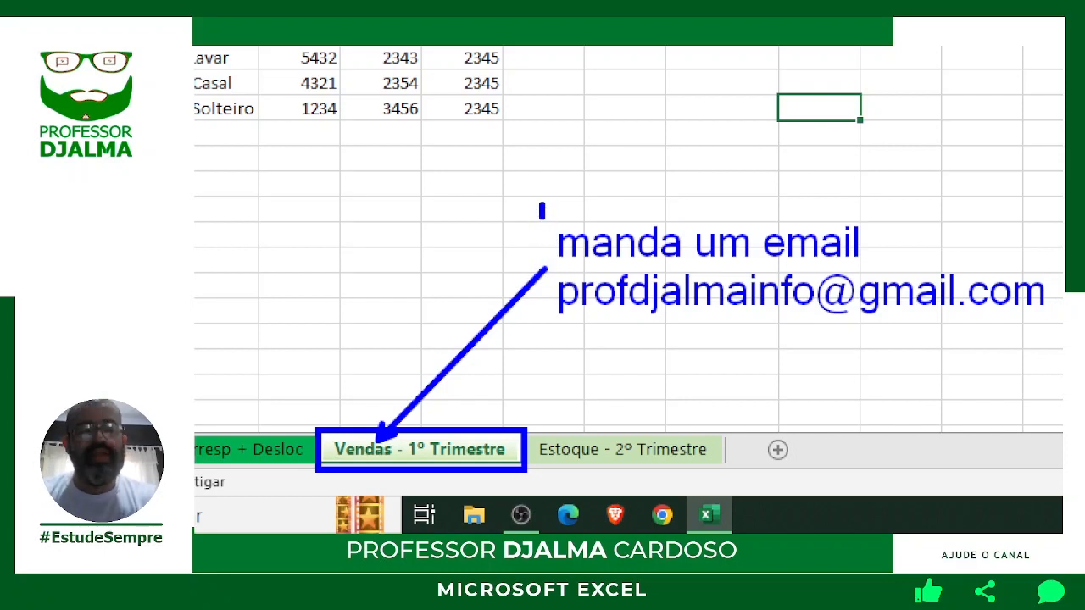
mouse_move(541, 209)
left_mouse_down()
mouse_move(720, 329)
mouse_move(1062, 341)
left_mouse_up()
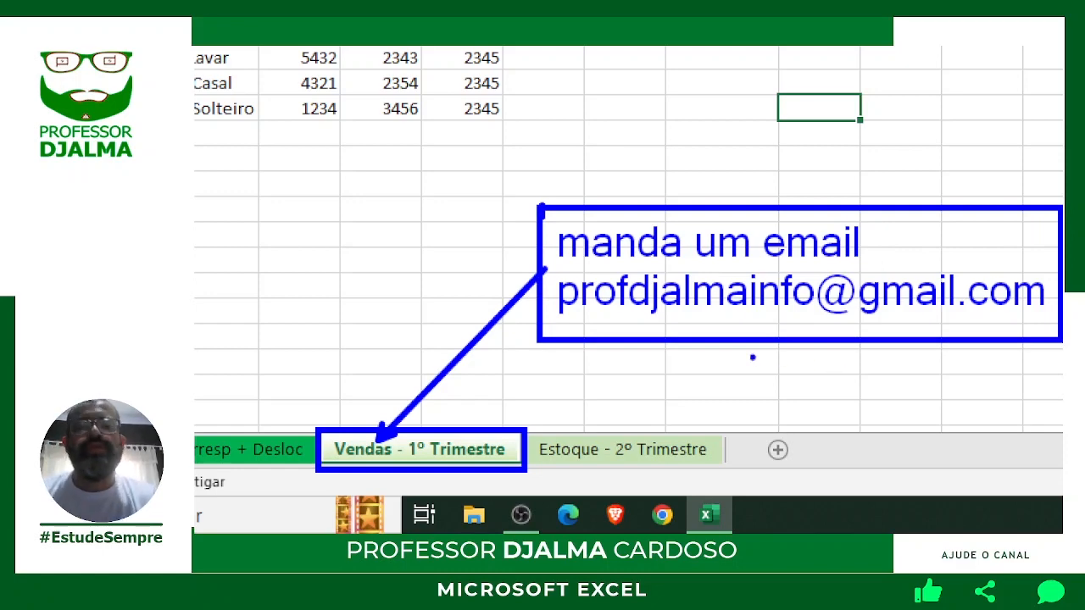
left_click_drag(578, 319, 666, 407)
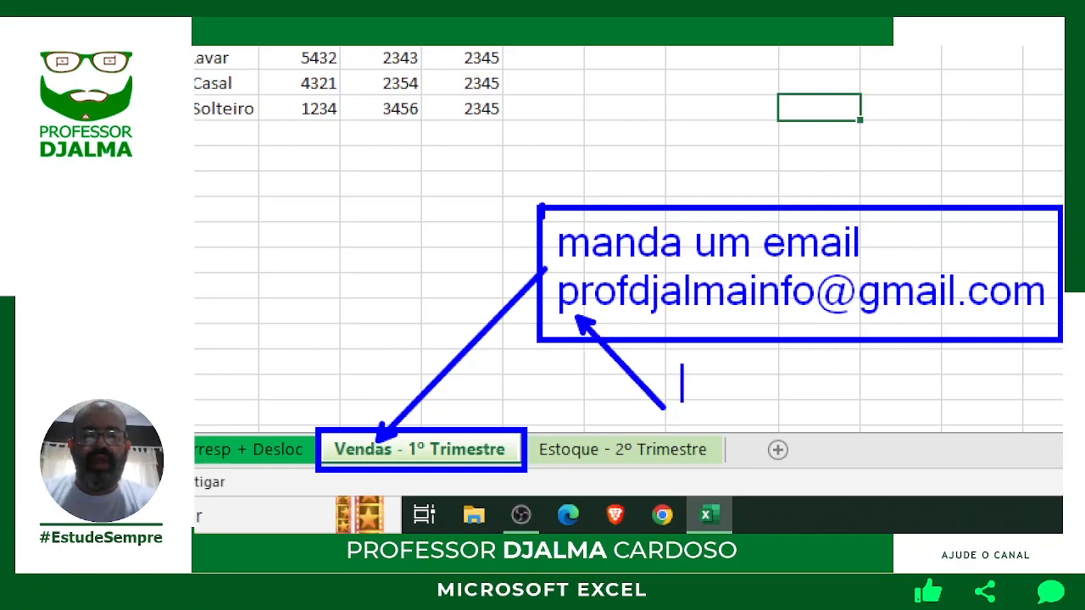
Write 'curtir' and 'comente compartilha' on separate lines beneath the e-mail note.
type("curtir")
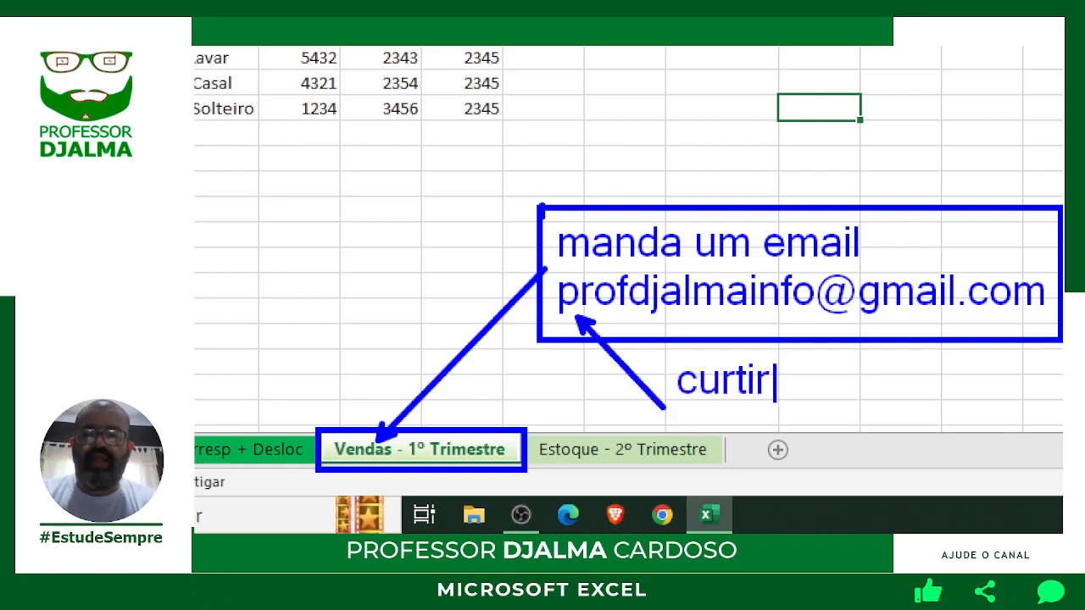
key("Return")
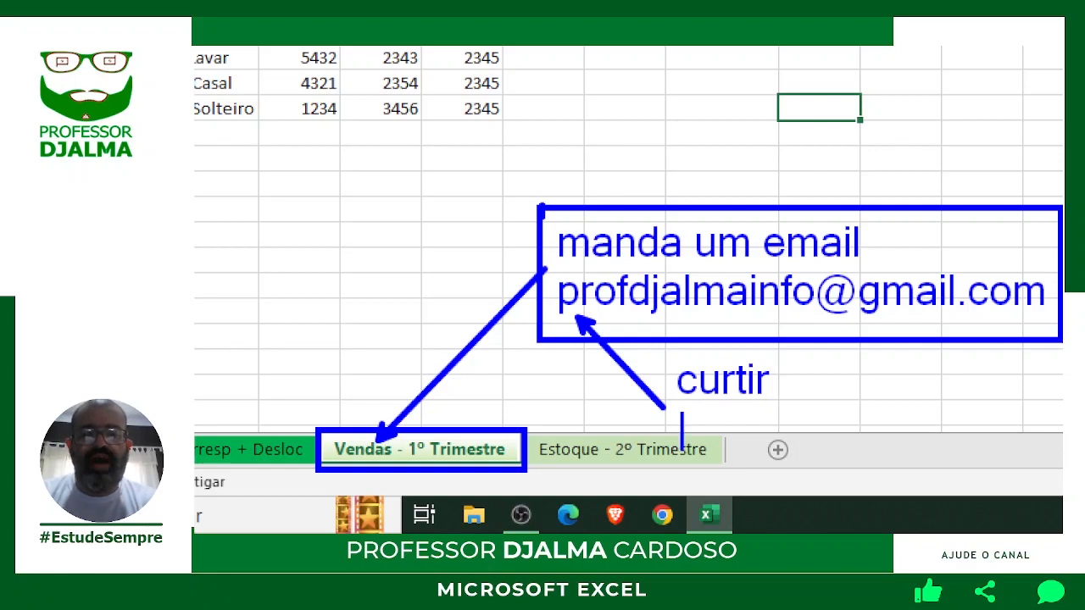
type("comente ")
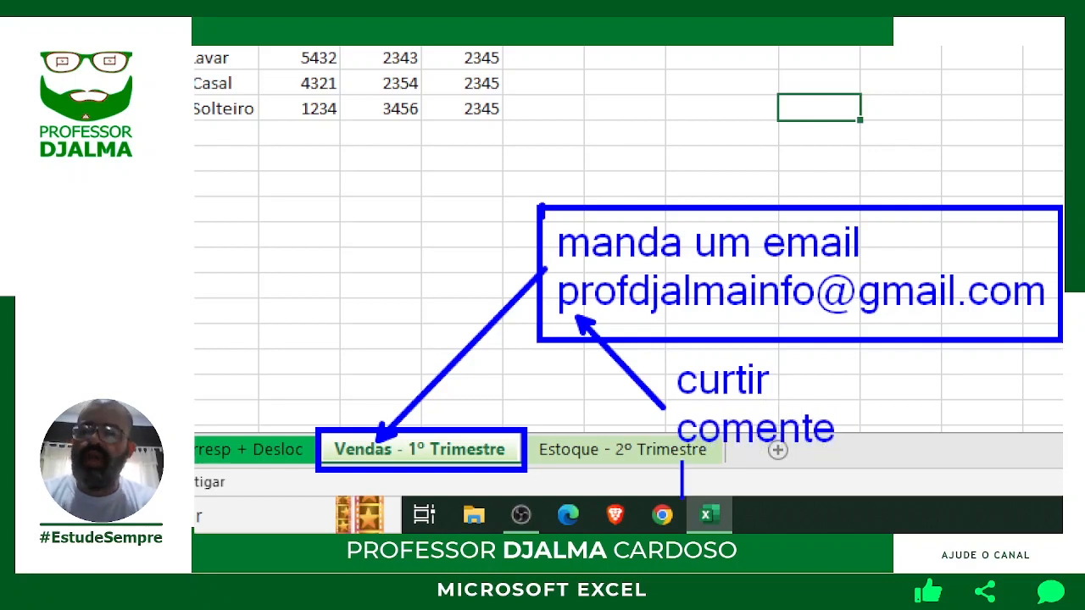
type("comp")
key("BackSpace")
type("ompa")
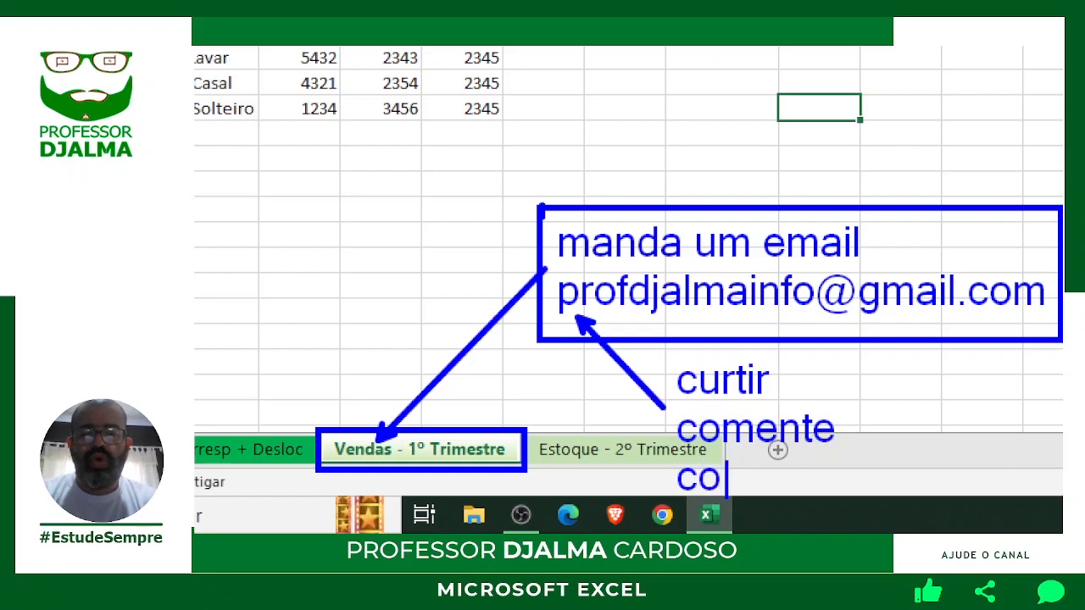
type("rtilha")
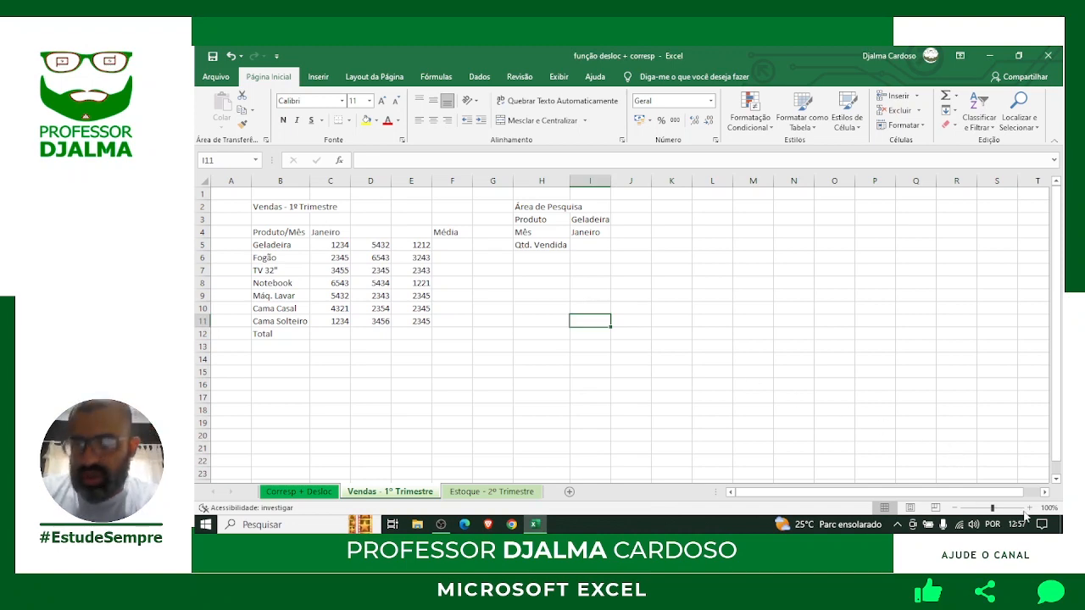
Zoom the sales sheet in step by step until it reaches 170%.
left_click(1030, 509)
left_click(1029, 508)
left_click(1029, 509)
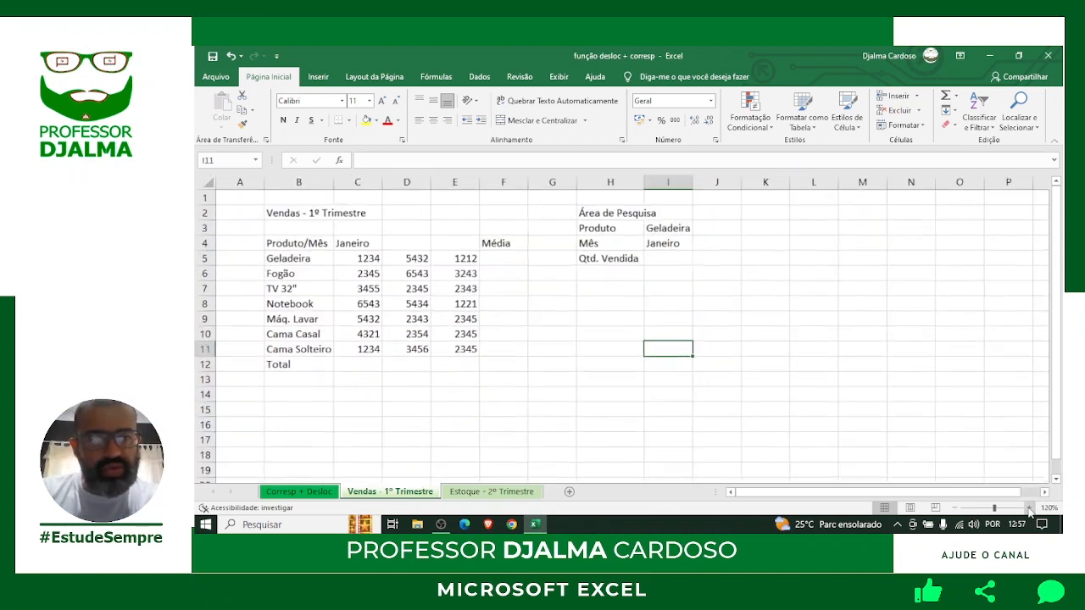
left_click(1030, 508)
left_click(1030, 509)
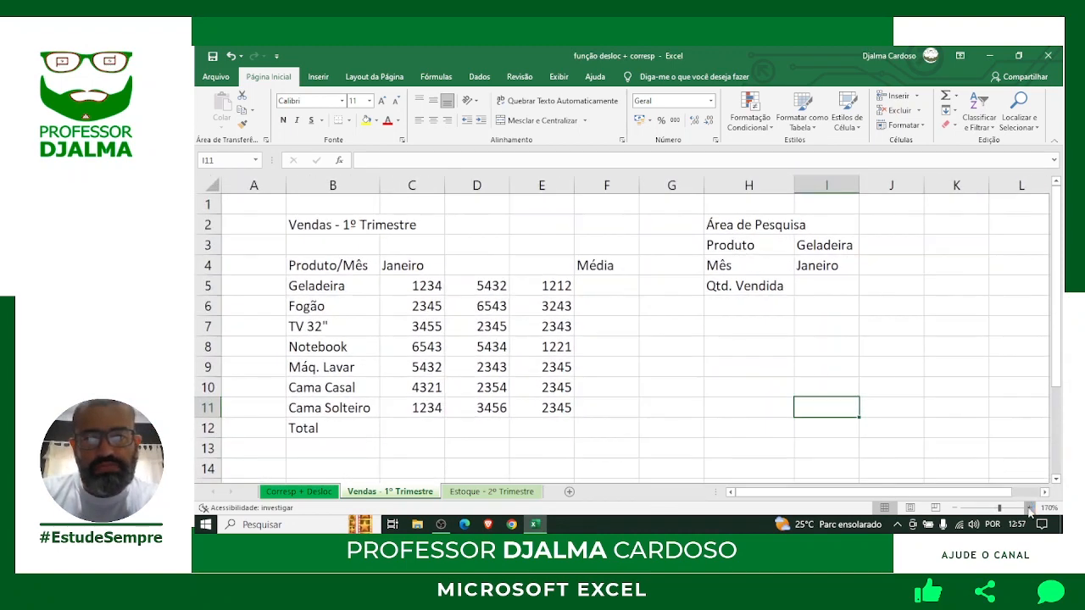
left_click(1030, 509)
left_click(1029, 508)
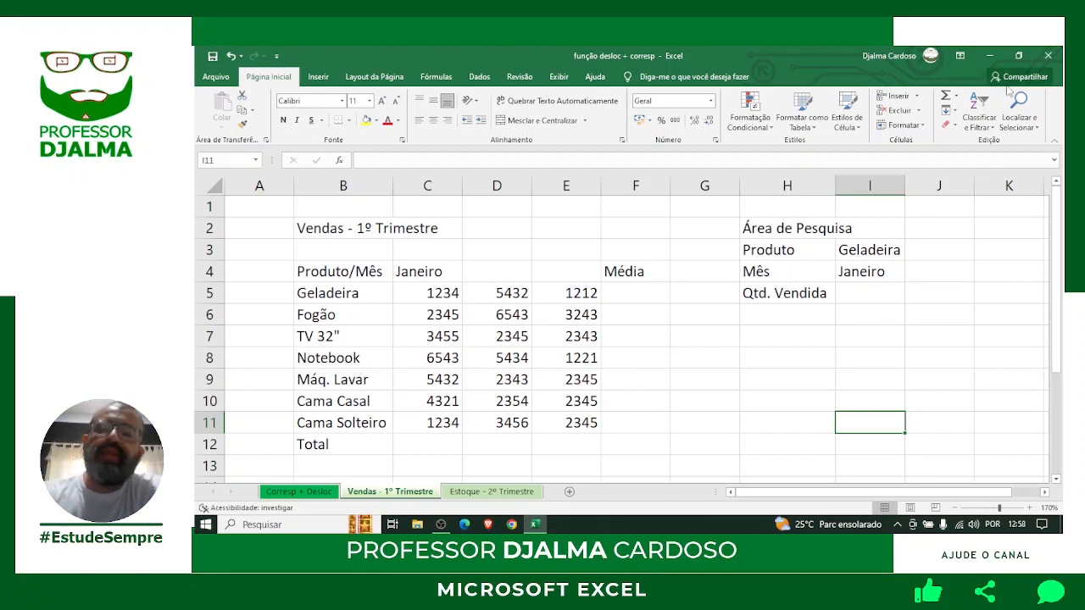
left_click(312, 269)
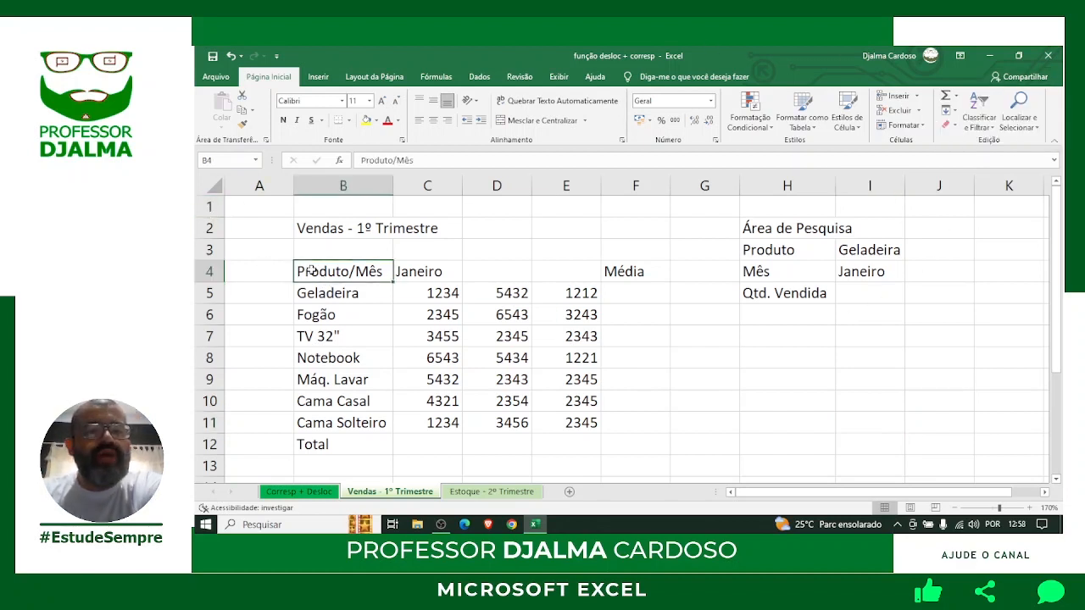
left_click(325, 230)
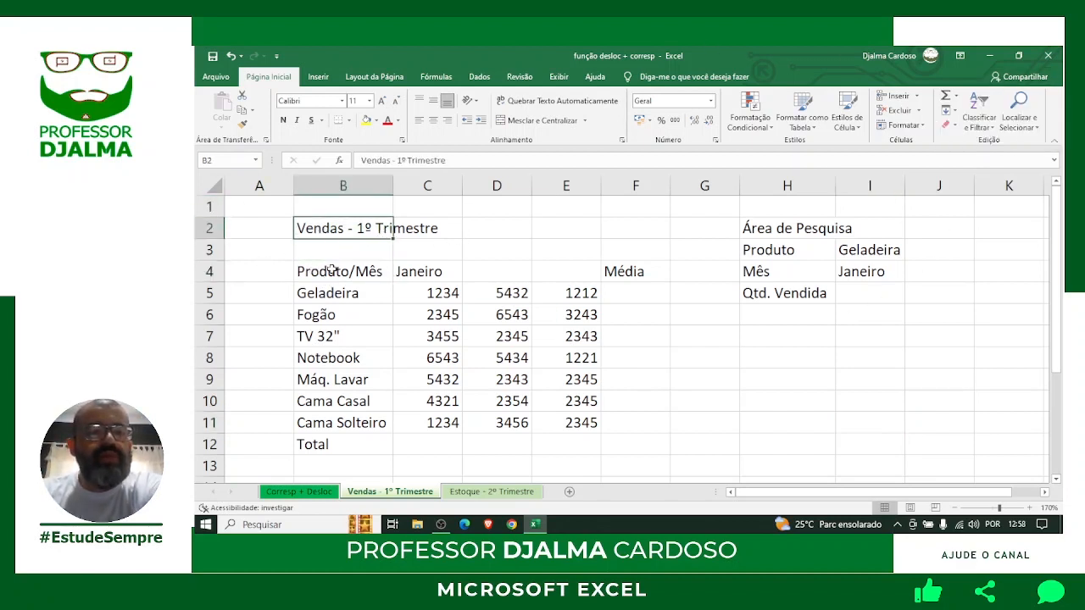
left_click(332, 271)
left_click(420, 271)
left_click(343, 294)
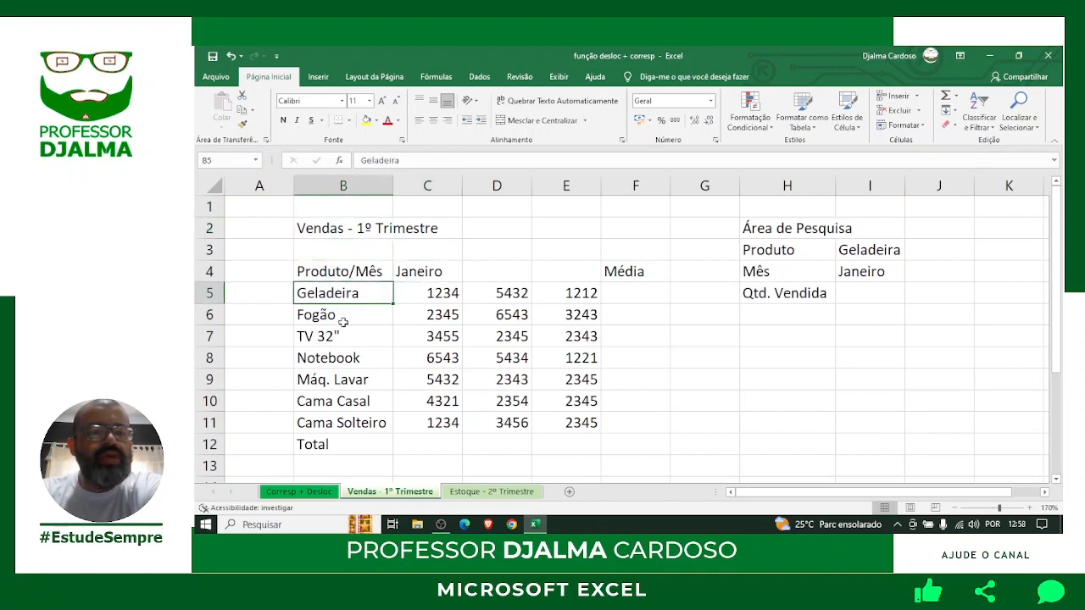
left_click(347, 314)
left_click(347, 336)
left_click(343, 357)
left_click(343, 380)
left_click(343, 401)
left_click(343, 423)
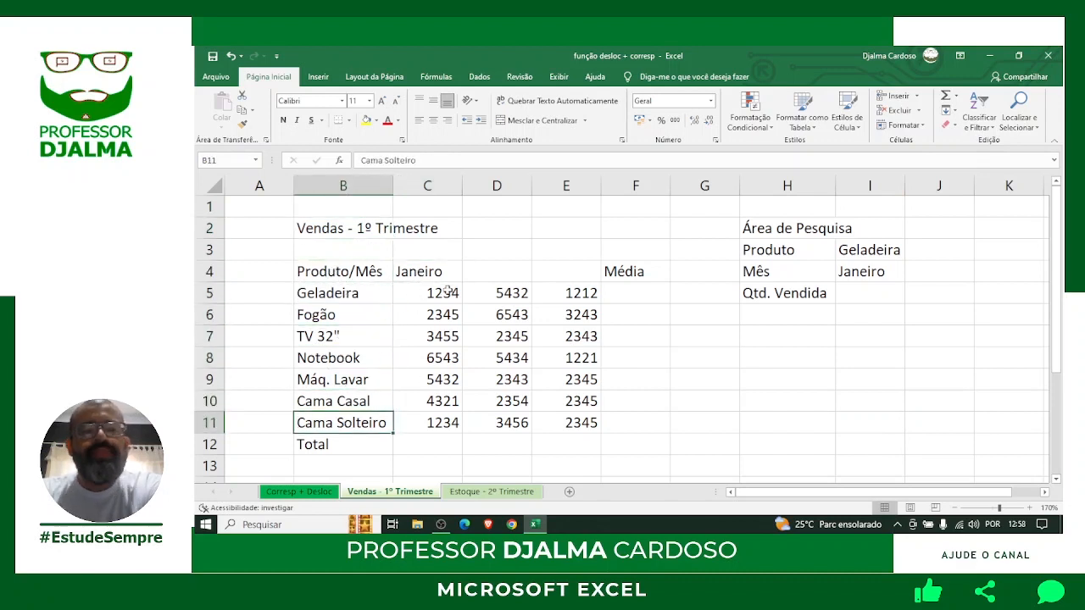
left_click(441, 293)
left_click(443, 314)
left_click(440, 337)
left_click(440, 358)
left_click(439, 398)
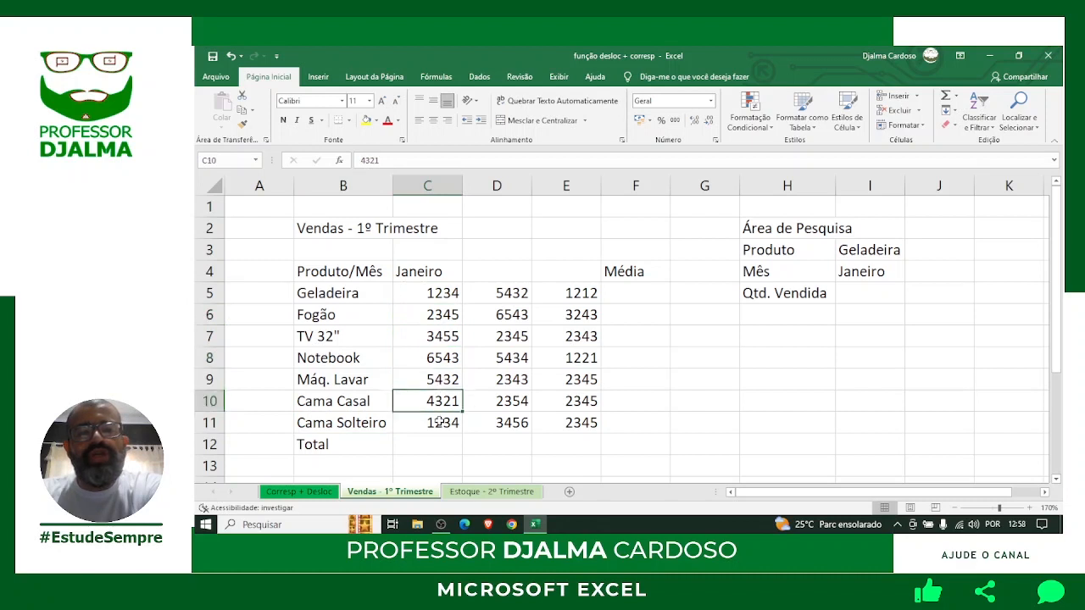
left_click(442, 418)
left_click(501, 295)
left_click(500, 337)
left_click(501, 377)
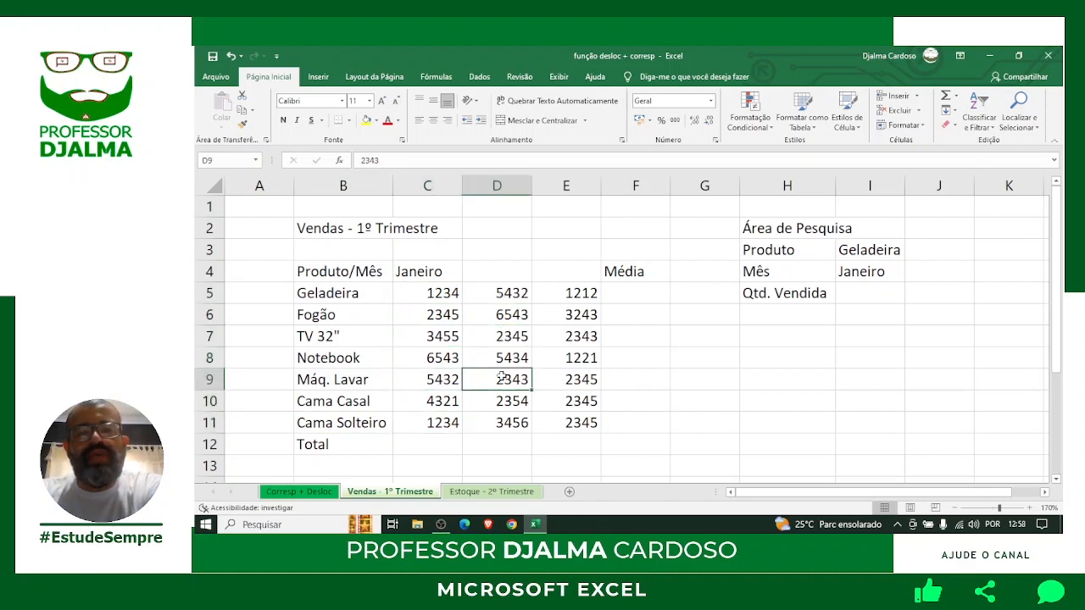
left_click(585, 298)
left_click(582, 362)
left_click(581, 401)
left_click(581, 422)
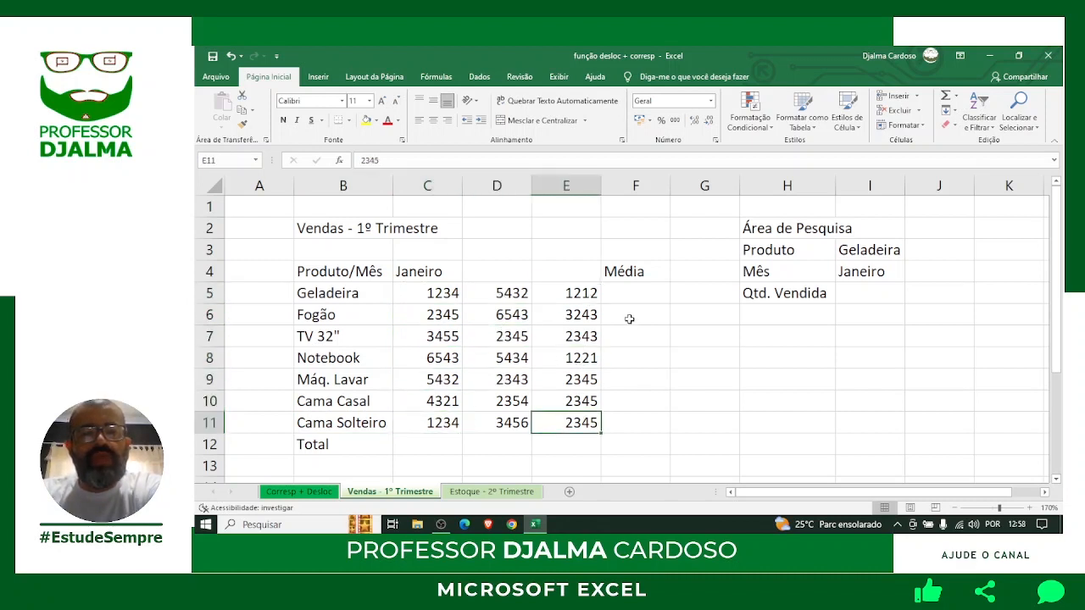
left_click(622, 273)
left_click(315, 444)
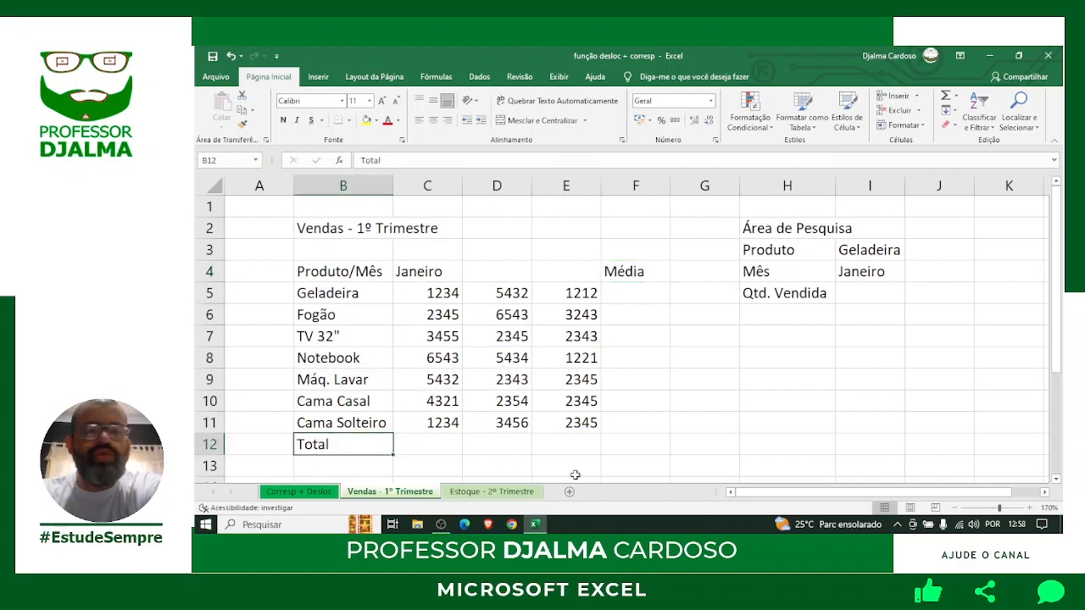
left_click(801, 229)
left_click(767, 254)
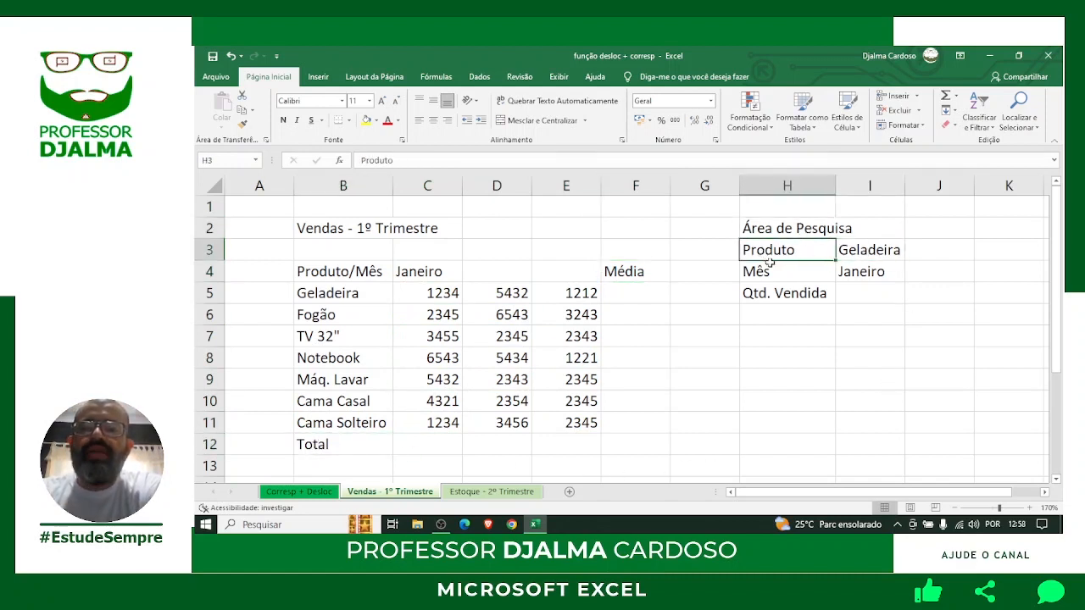
left_click(773, 274)
left_click(839, 293)
left_click(827, 296)
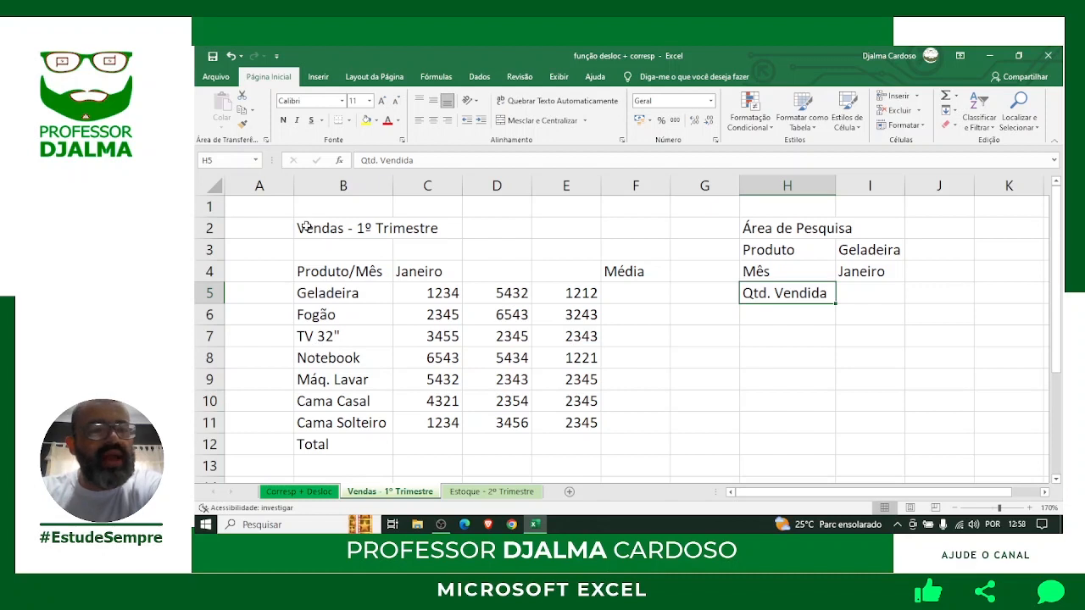
Select the title cells B2:F2 and bring up Formatar Células on its Alinhamento tab.
left_click_drag(306, 228, 642, 228)
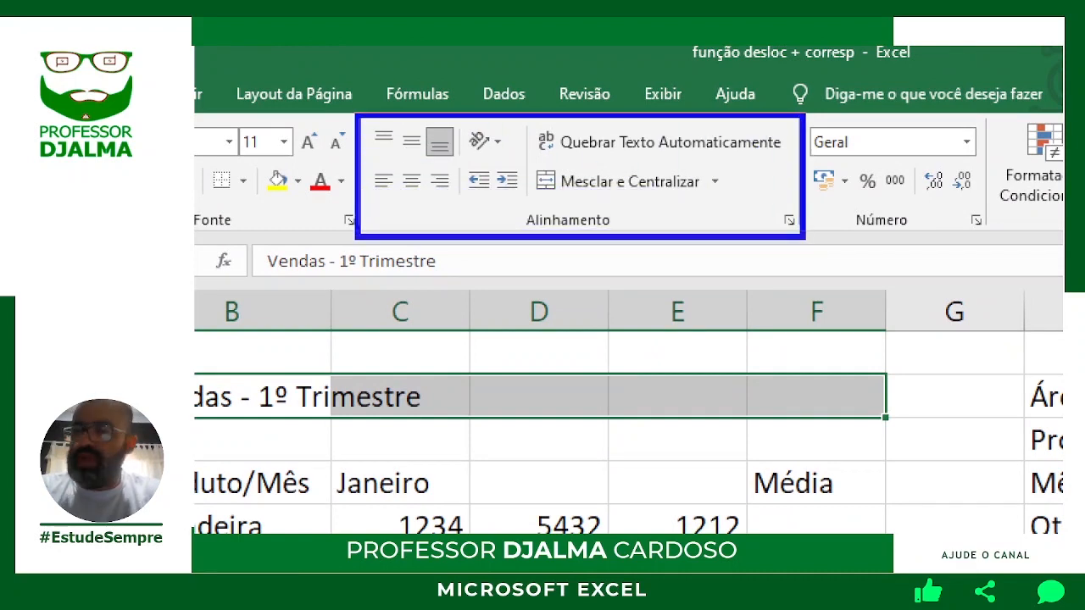
key("super+space")
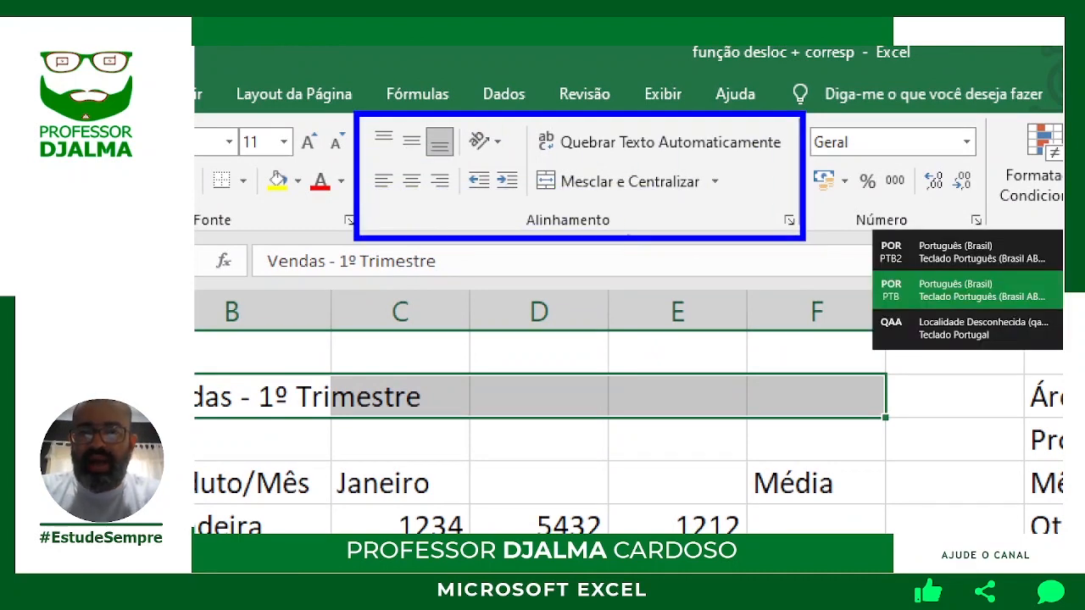
key("super+space")
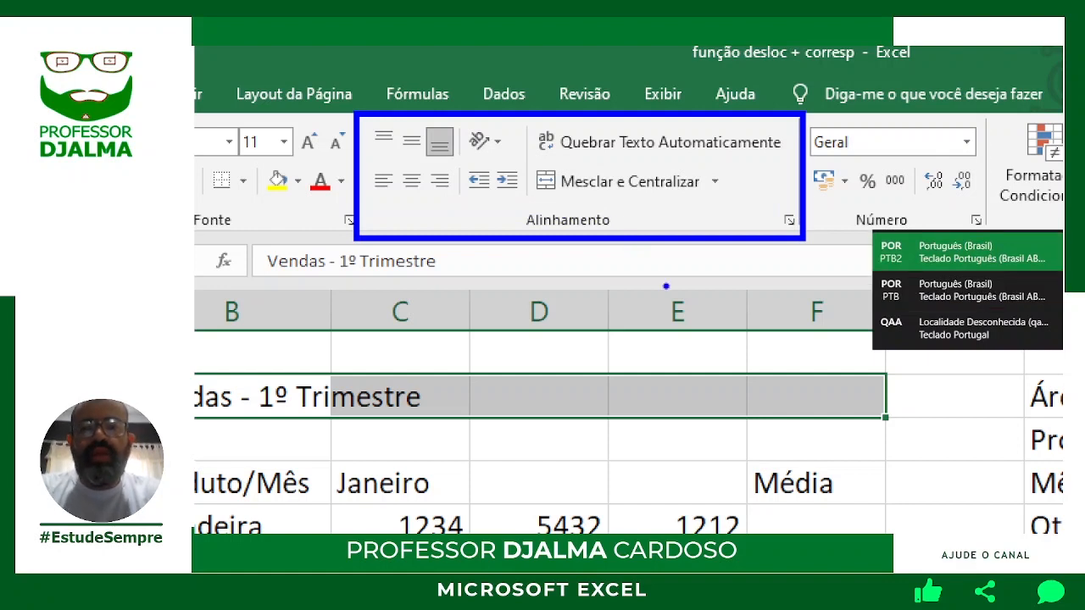
left_click_drag(613, 224, 678, 312)
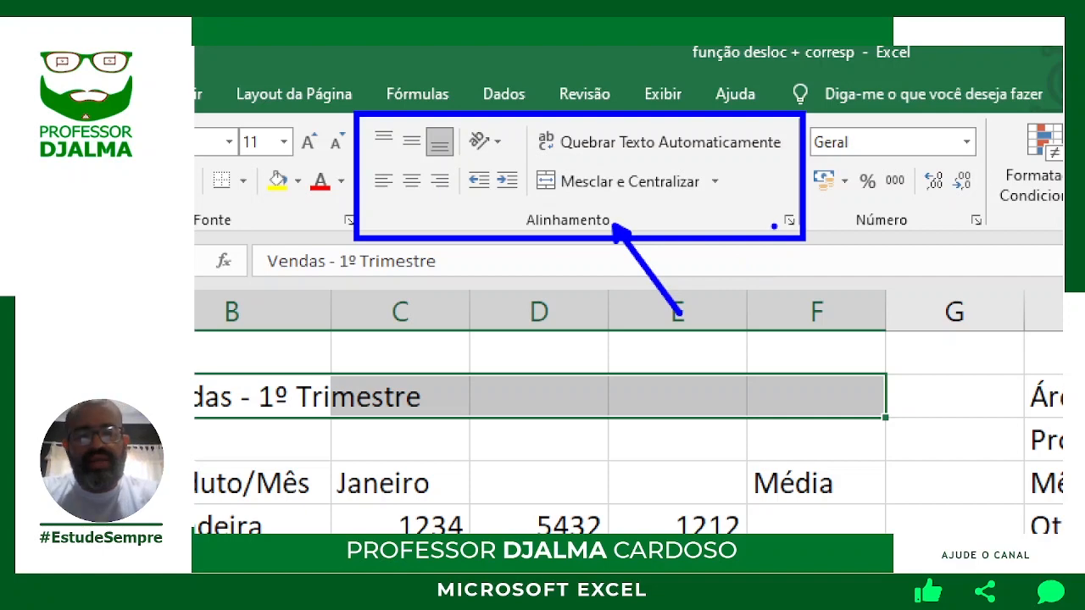
left_click_drag(780, 212, 719, 165)
left_click_drag(796, 232, 857, 326)
key("Escape")
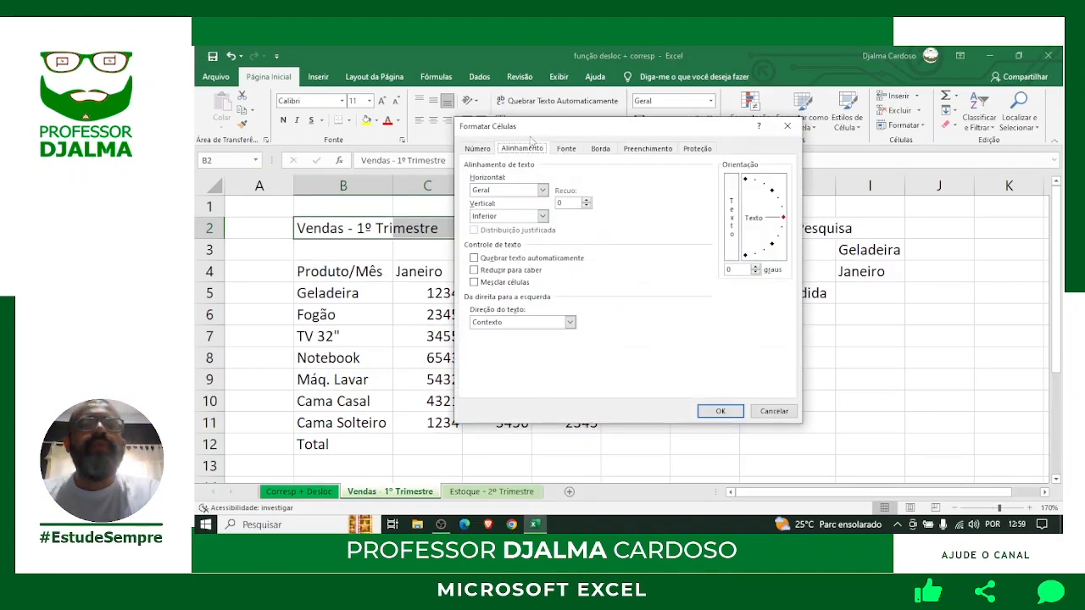
Set the title's horizontal alignment to Centralizar seleção across B2:F2 and confirm.
left_click_drag(514, 132, 526, 134)
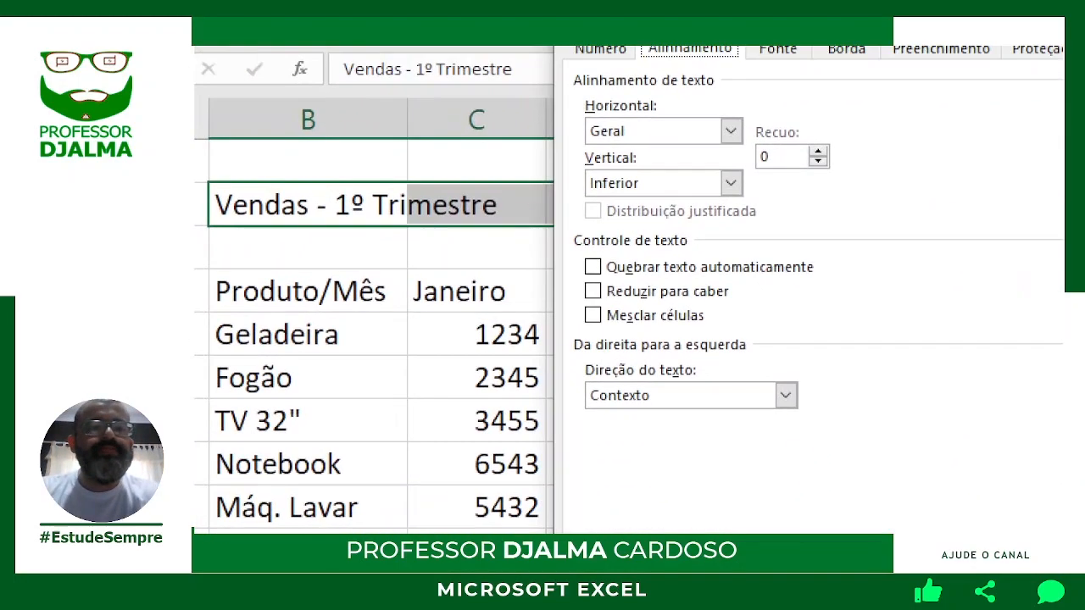
left_click_drag(575, 95, 734, 146)
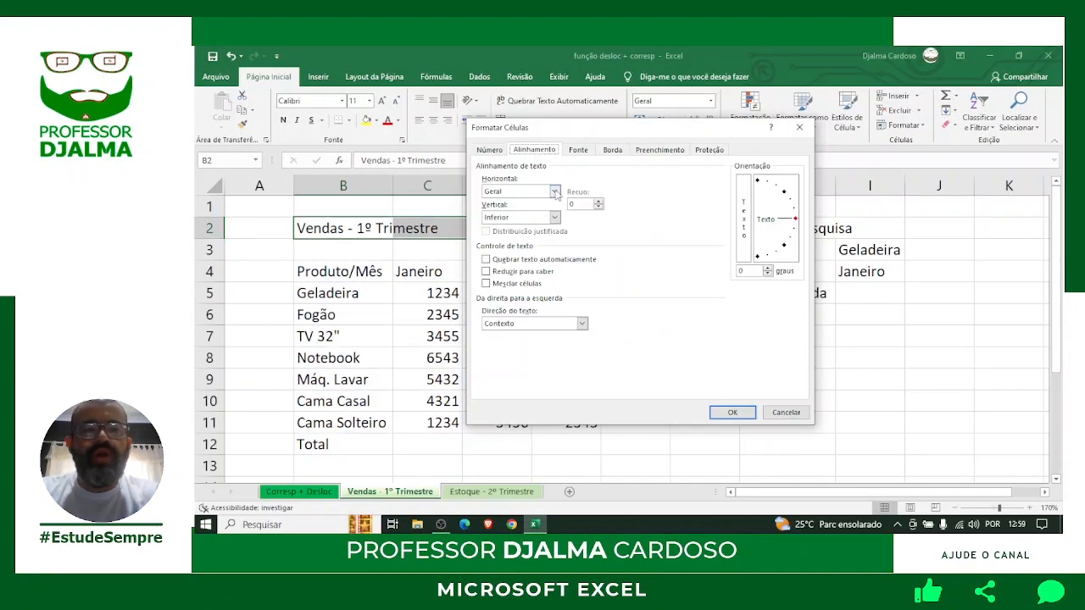
left_click(729, 131)
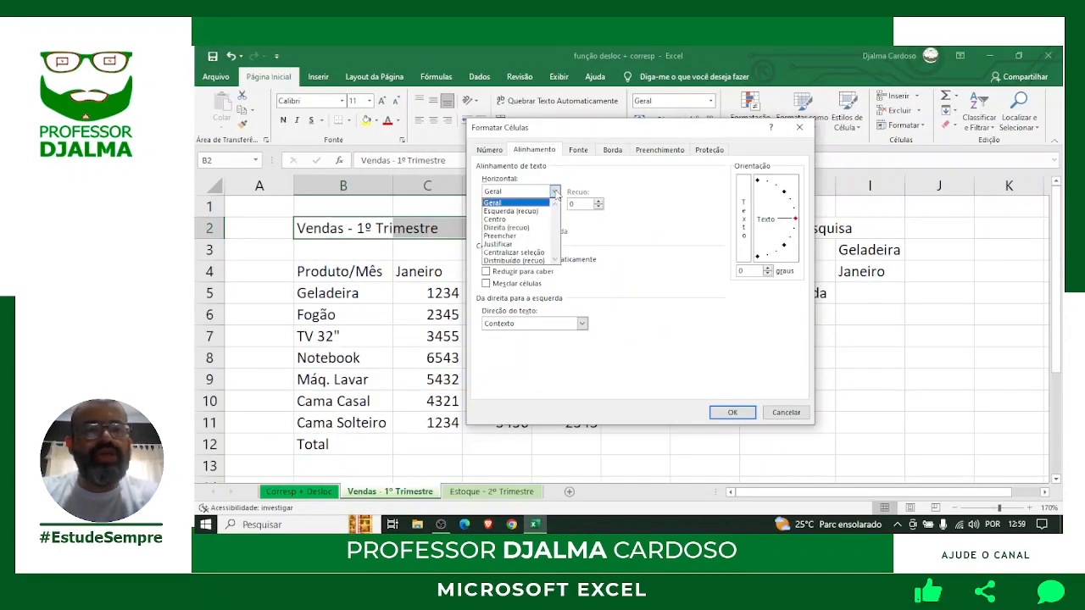
left_click(514, 252)
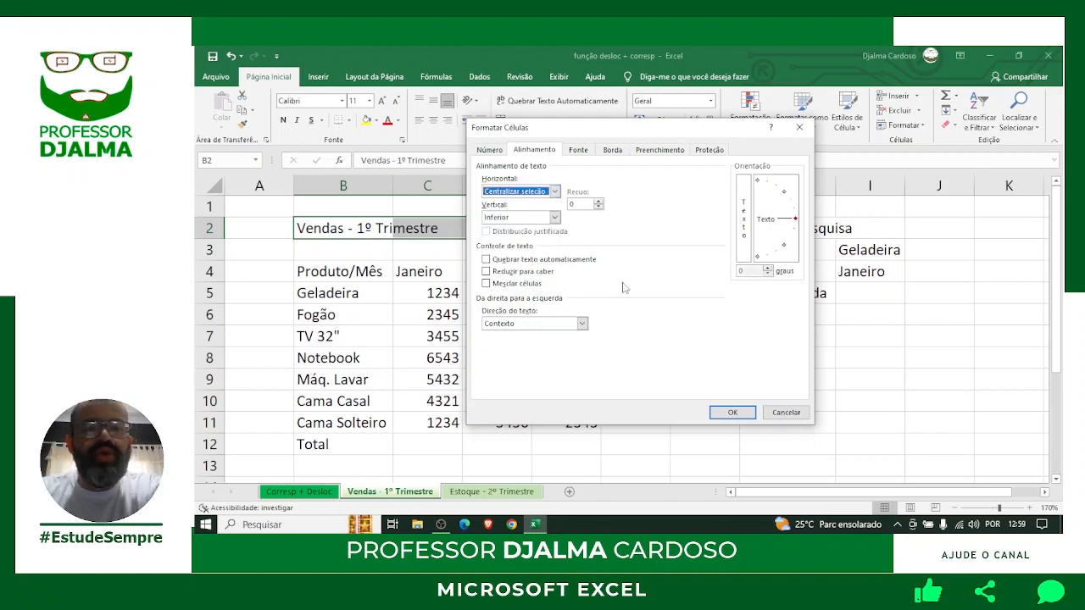
left_click(733, 413)
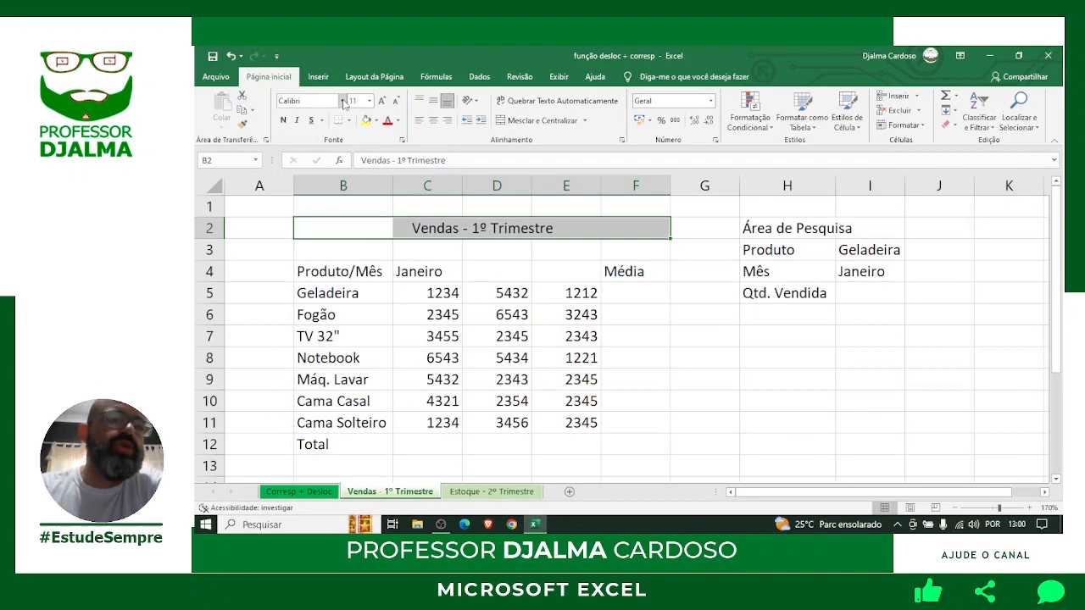
Make the B2:F2 title Trebuchet MS, size 18, bold.
left_click(343, 101)
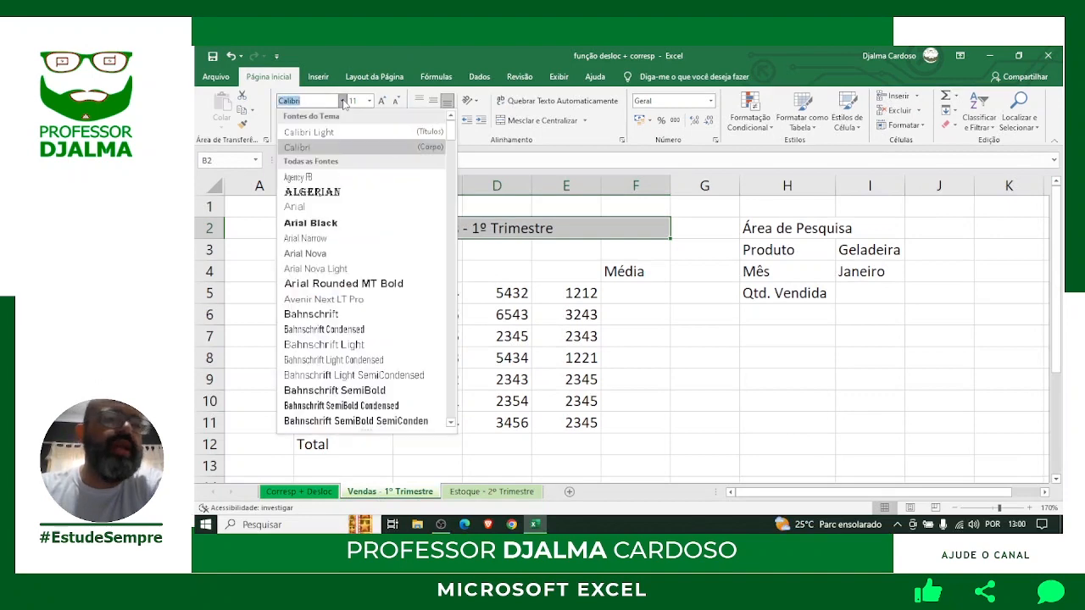
scroll(346, 146, "down", 3)
type("Trebuchet MS")
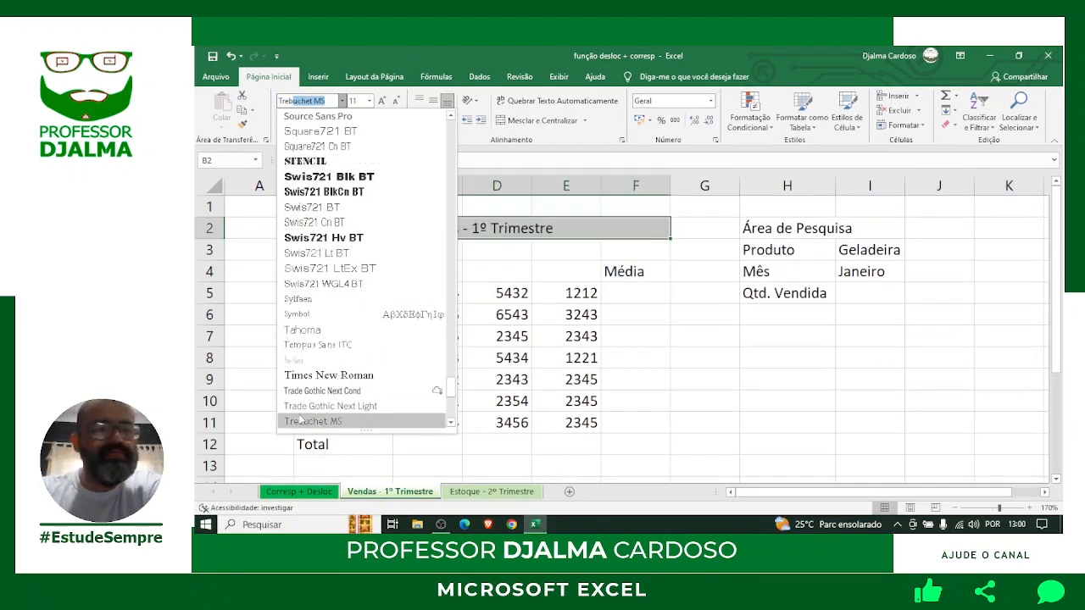
left_click(323, 423)
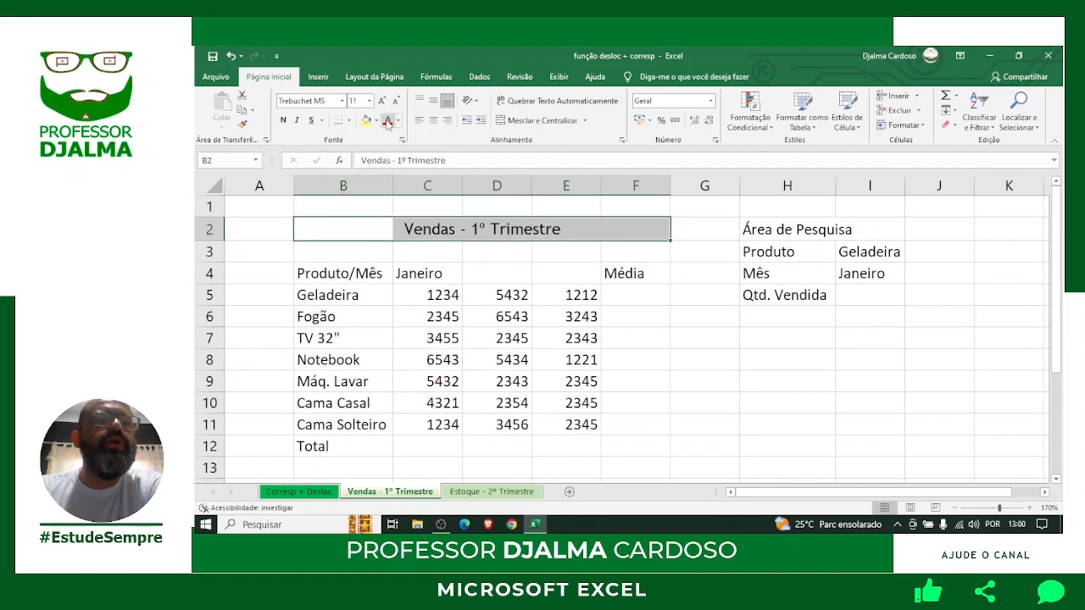
left_click(369, 100)
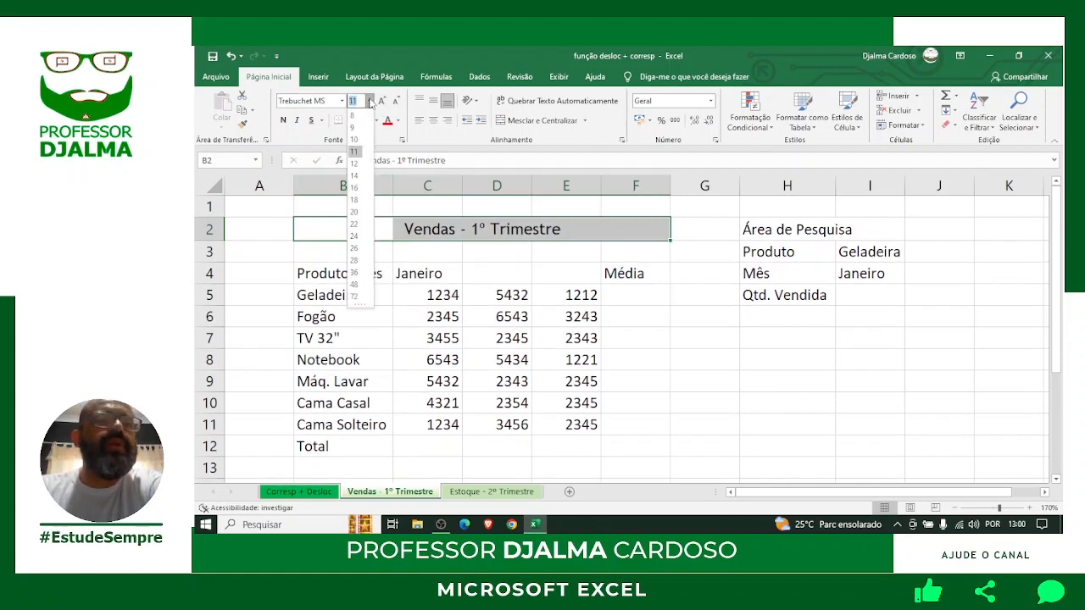
left_click(355, 200)
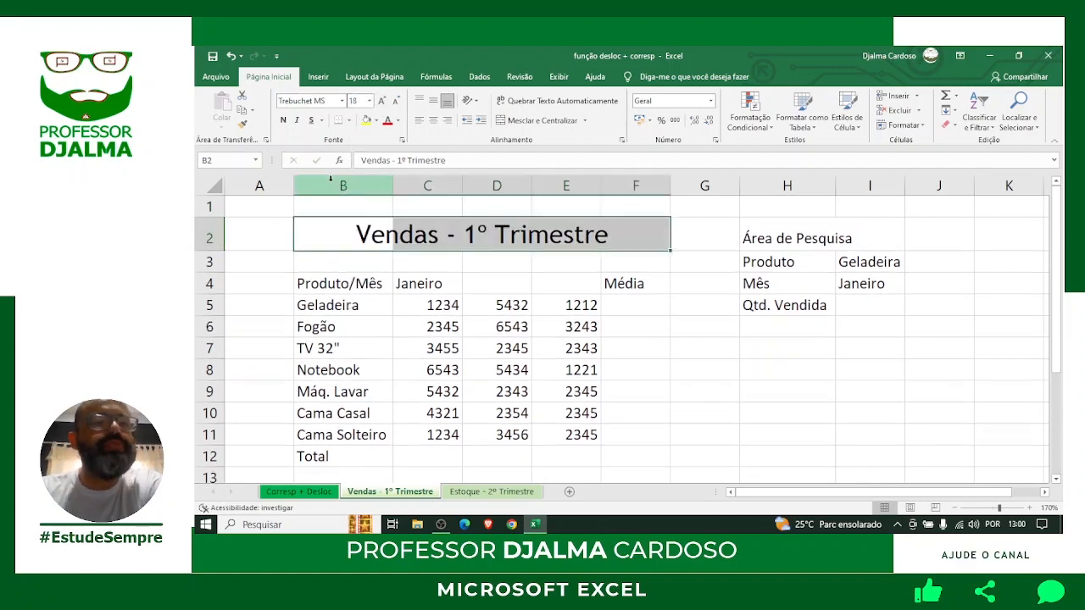
left_click(284, 121)
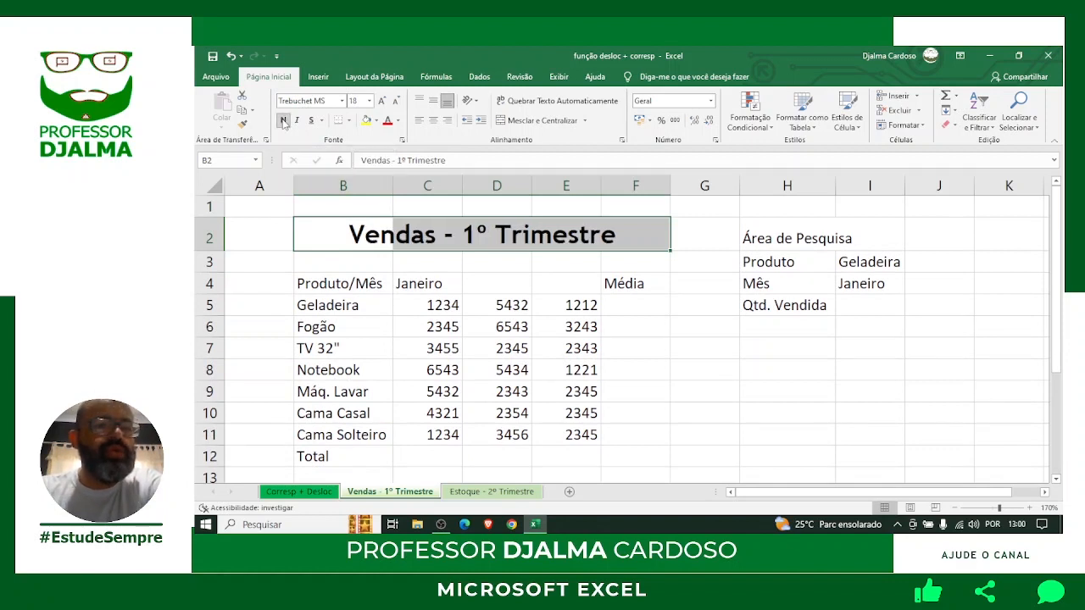
Give the title a thick outside border, blue fill and white text.
left_click(351, 122)
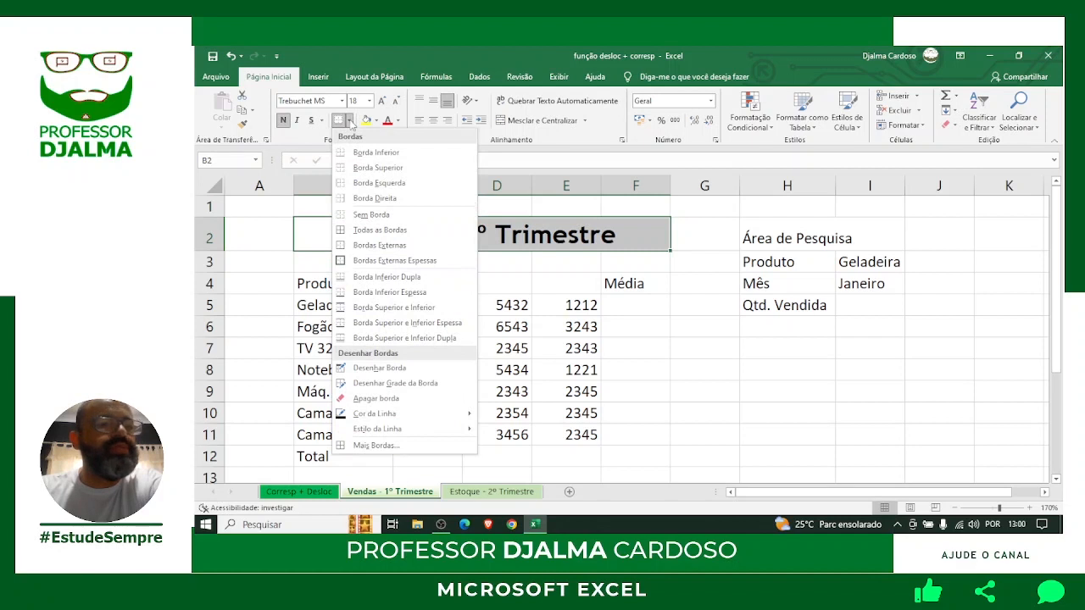
left_click(395, 261)
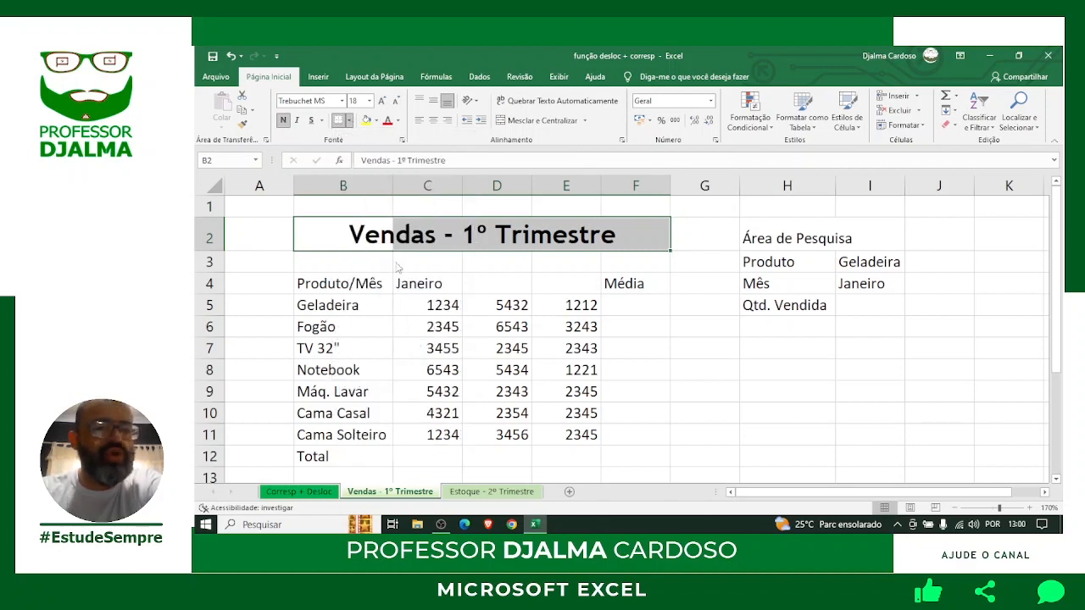
left_click(377, 122)
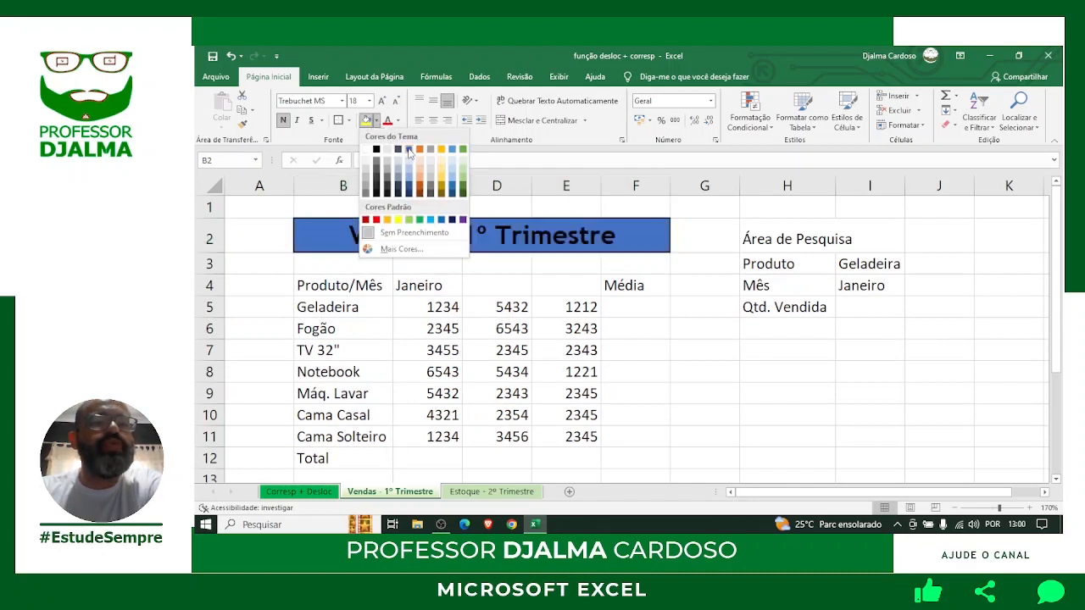
left_click(409, 150)
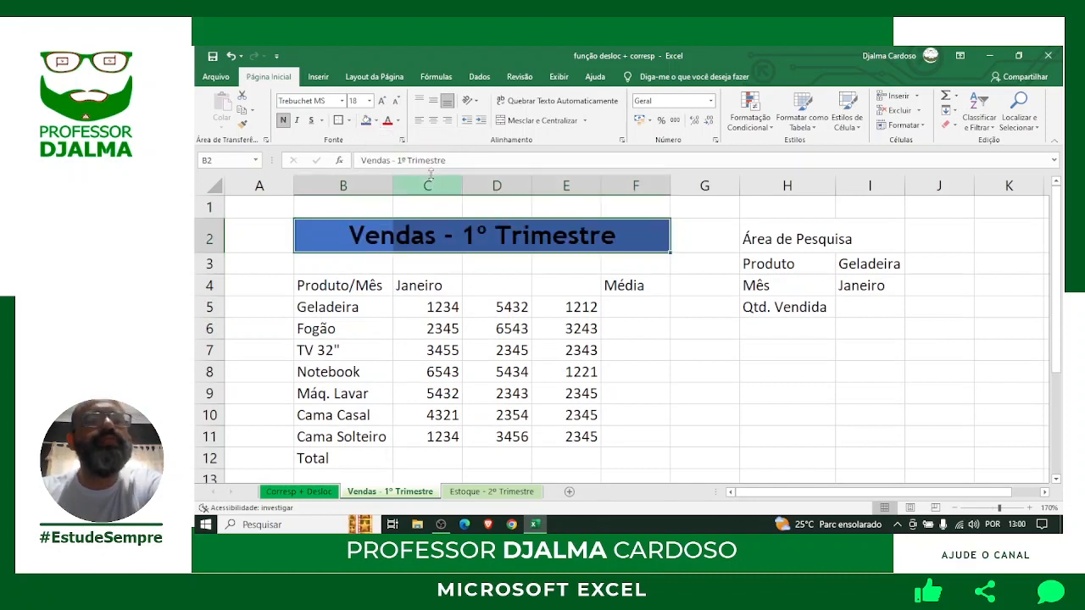
left_click(399, 122)
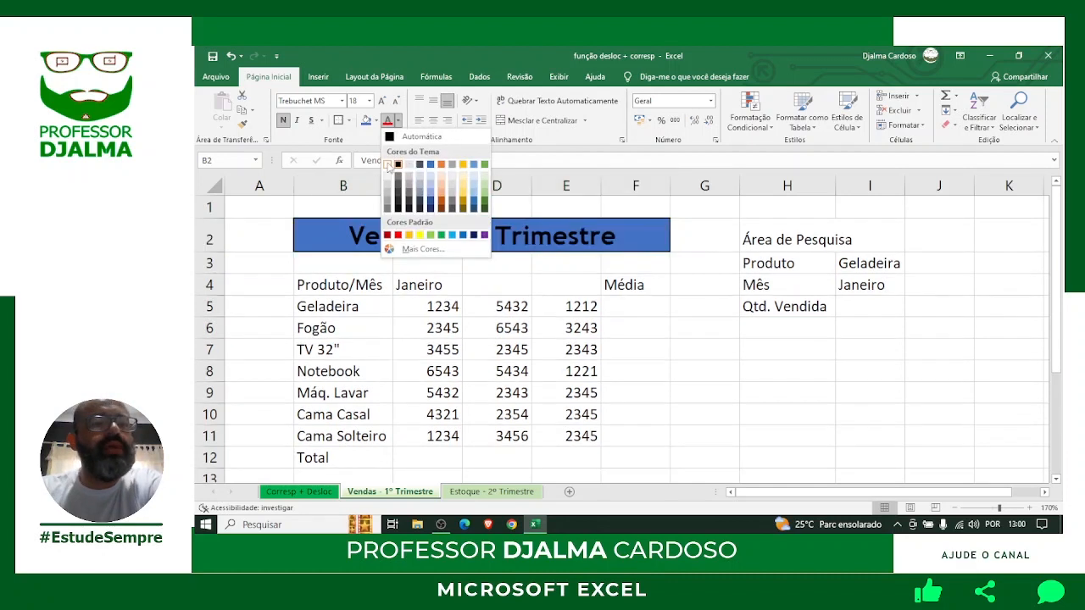
left_click(388, 163)
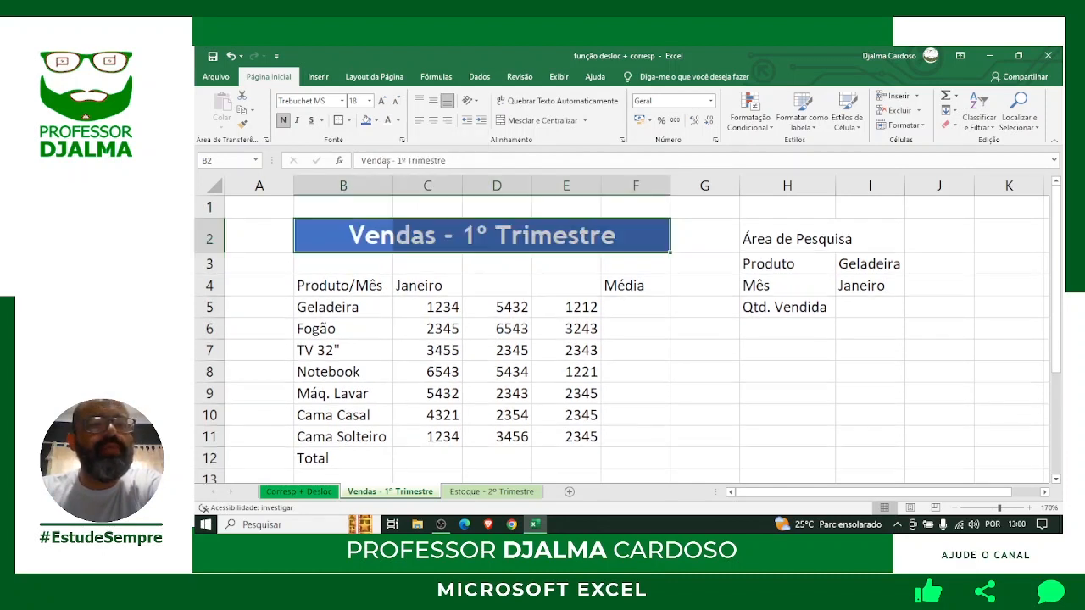
left_click(634, 348)
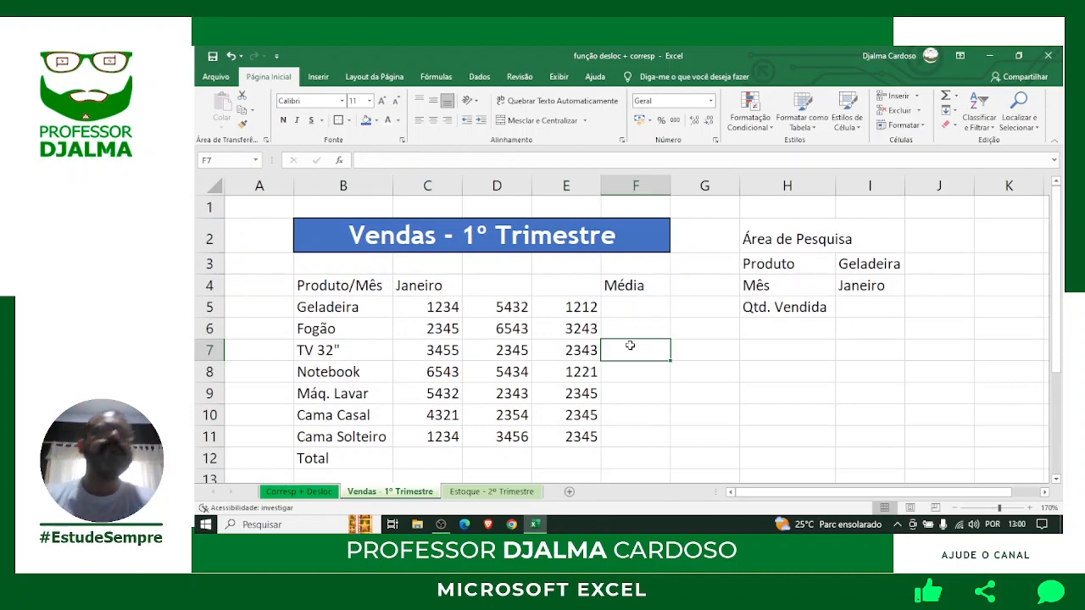
Auto-fill Fevereiro and Março from Janeiro in C4 into D4:E4, then select B4:F4.
left_click_drag(342, 286, 627, 286)
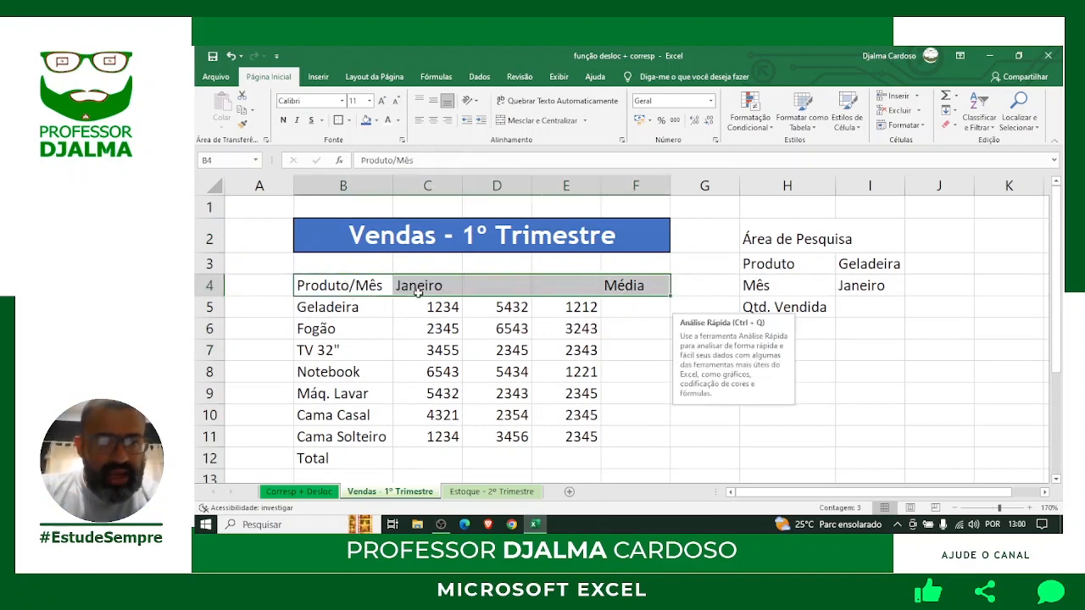
left_click(334, 285)
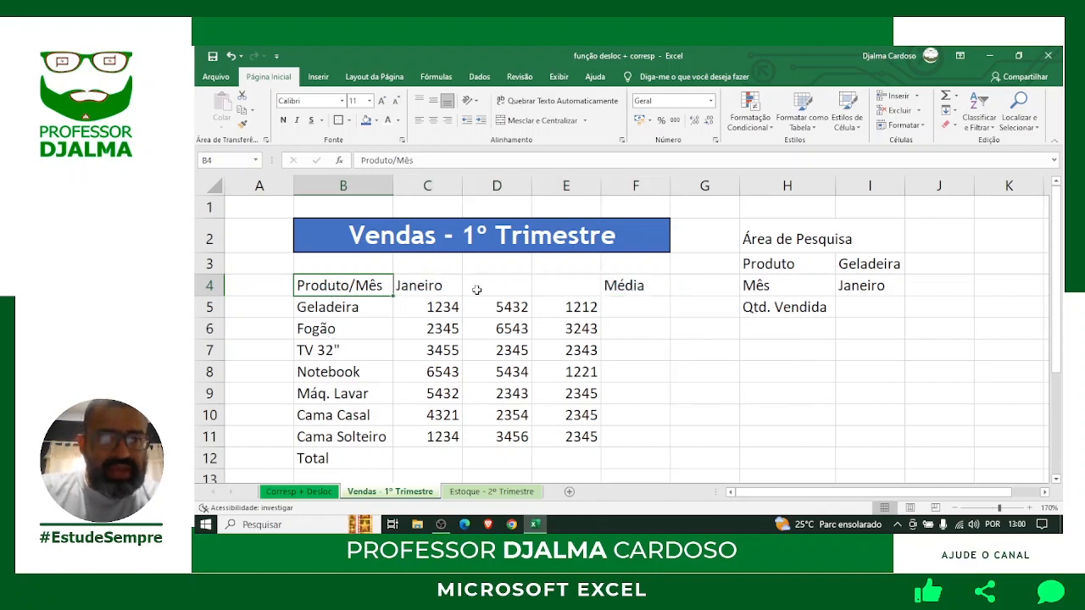
left_click(407, 287)
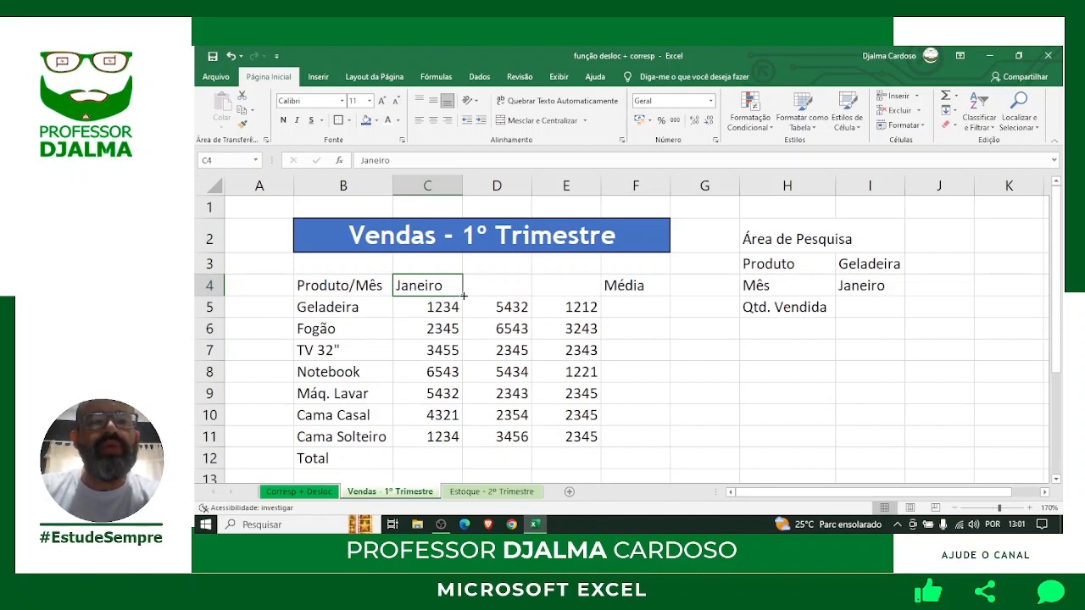
left_click_drag(464, 295, 581, 293)
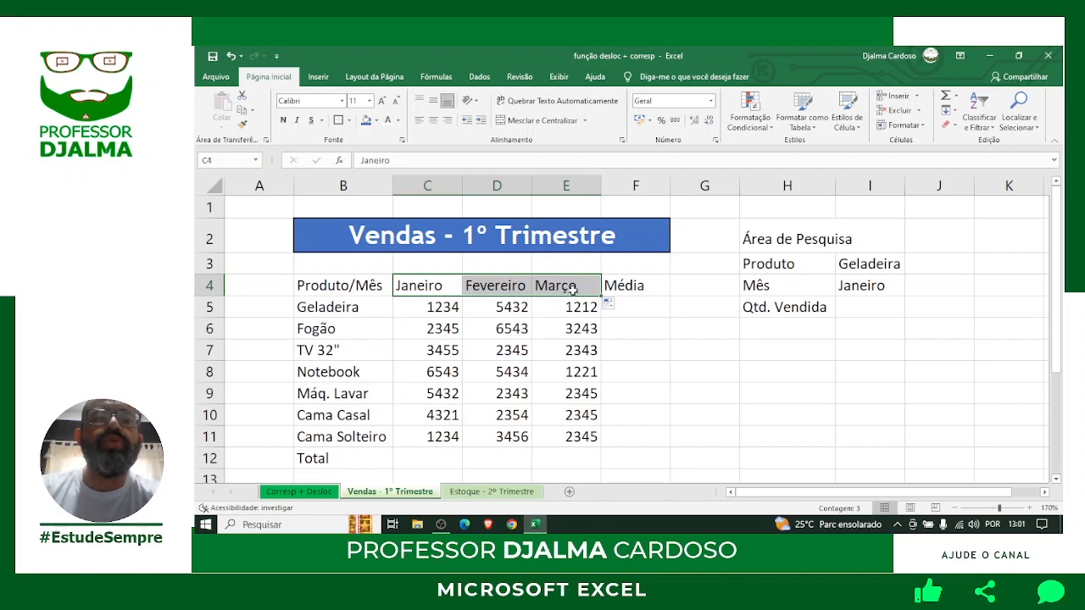
left_click(651, 356)
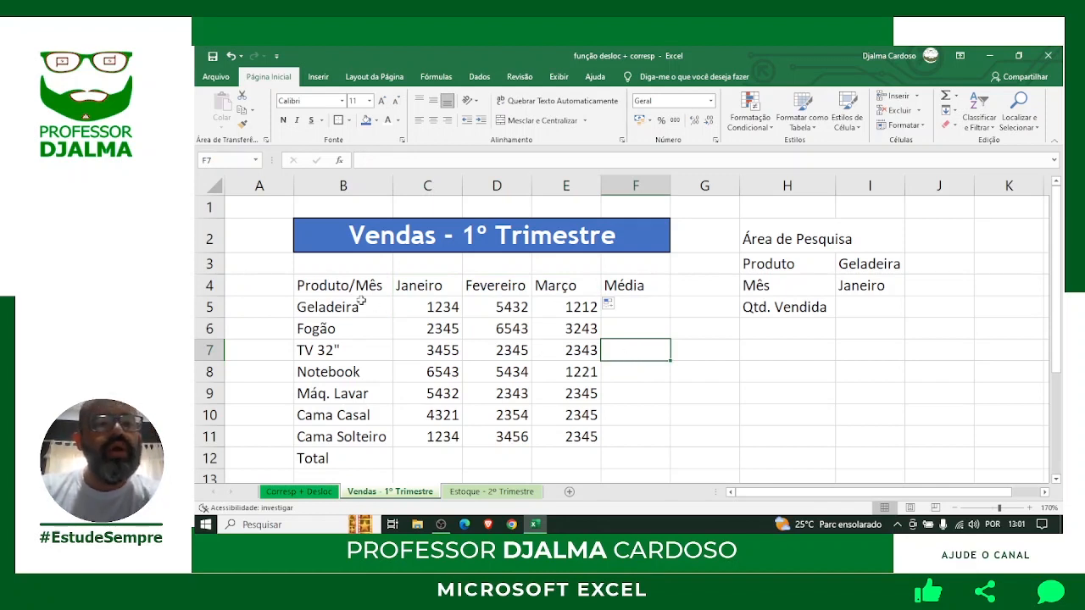
left_click_drag(334, 286, 627, 290)
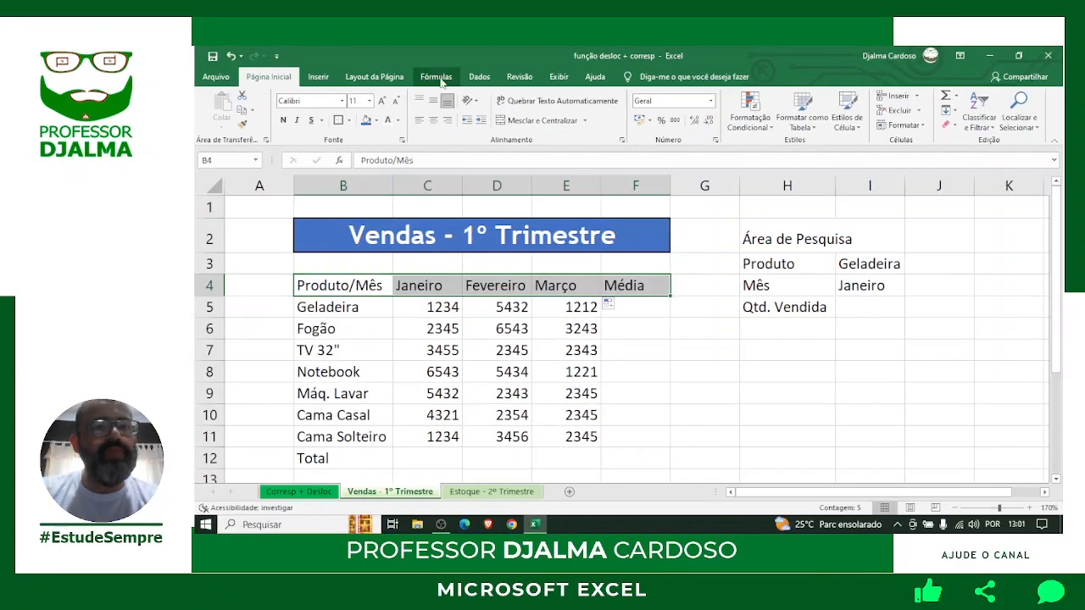
Centre the Produto/Mês through Média labels in B4:F4.
left_click(522, 195)
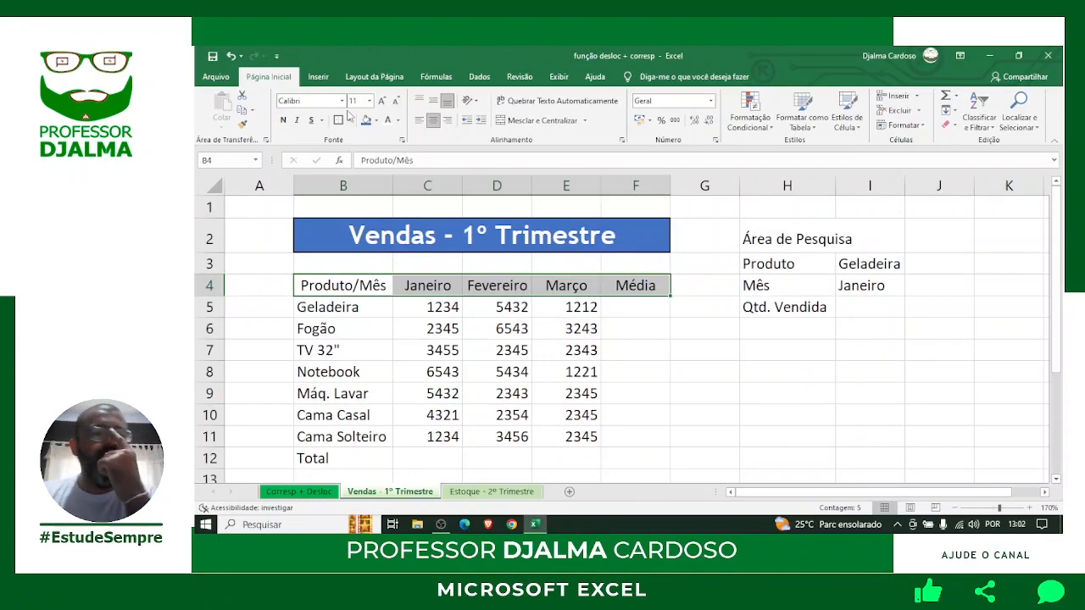
Set the header row B4:F4 to bold Trebuchet MS.
left_click(343, 101)
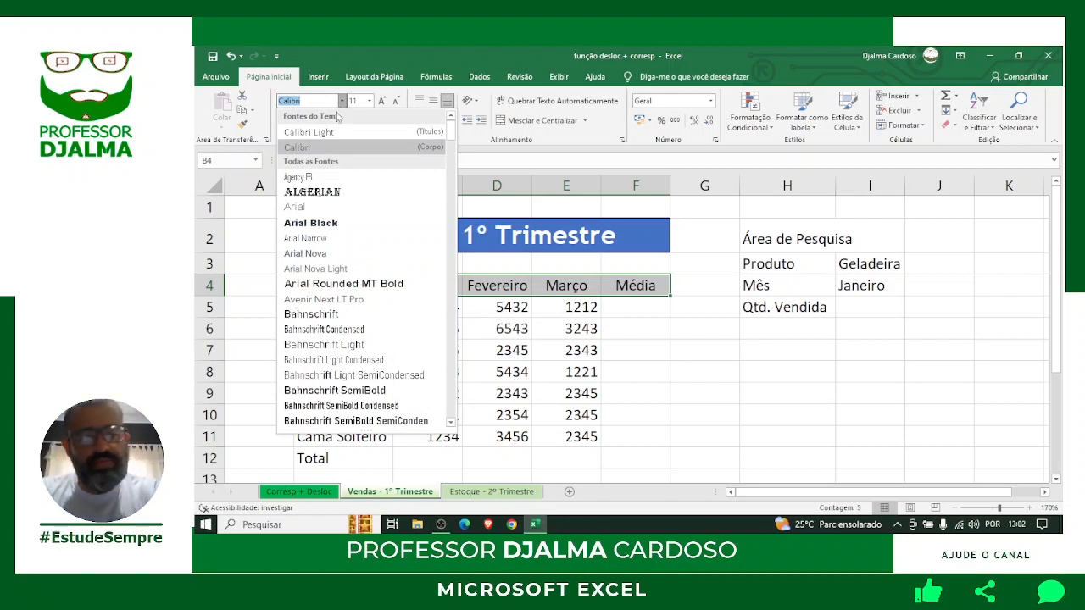
type("tr")
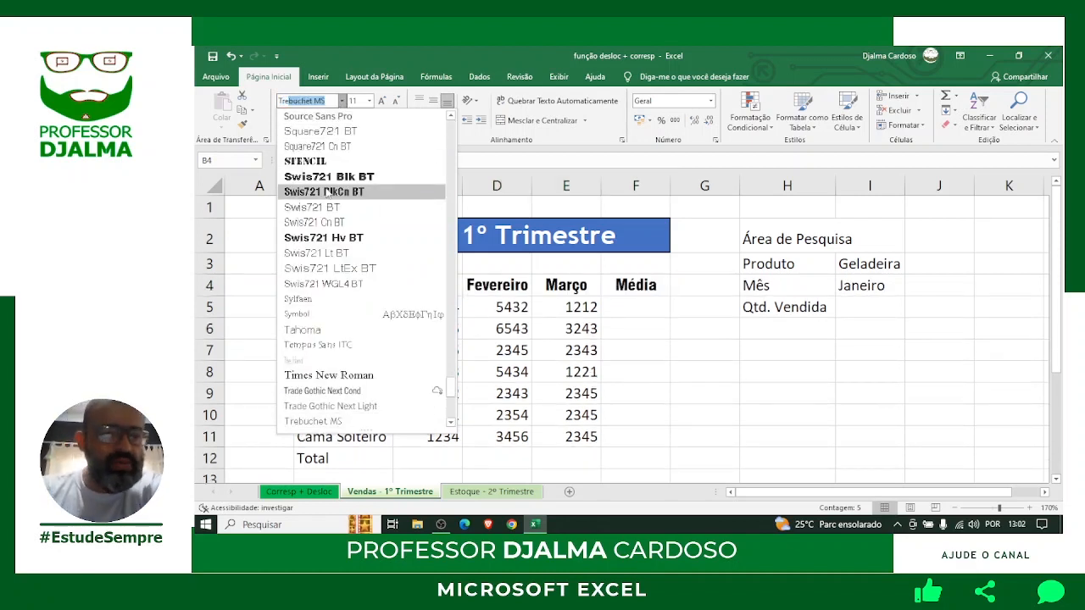
left_click(323, 421)
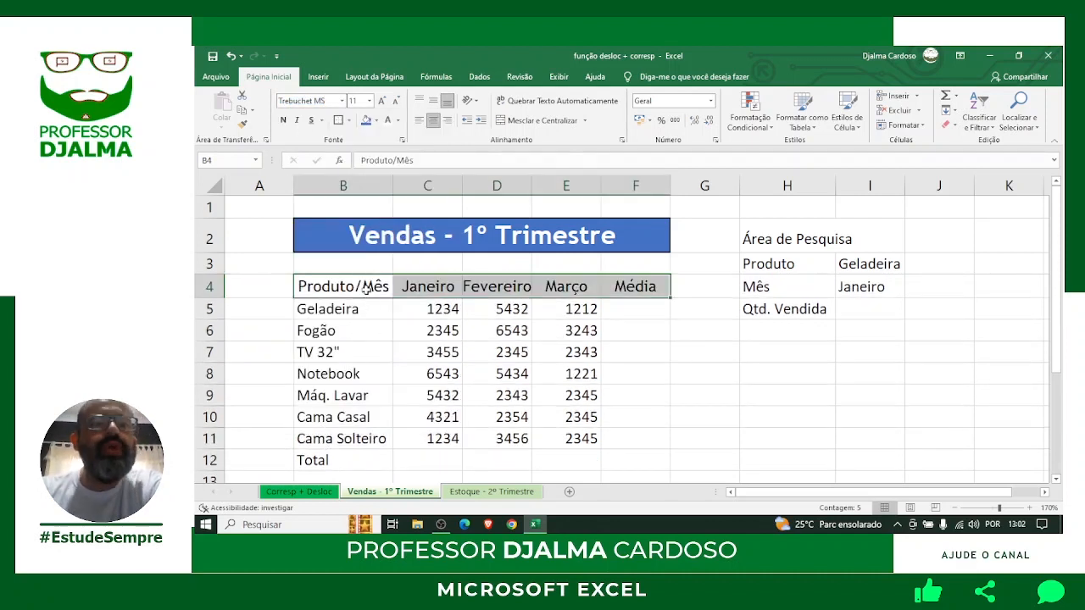
left_click(284, 121)
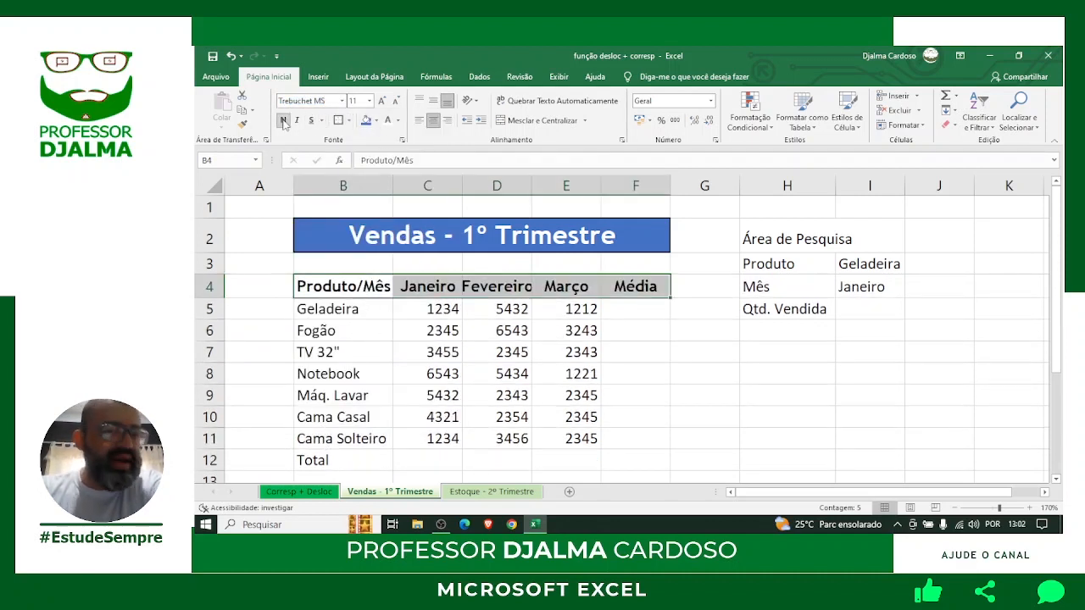
Give every header cell borders, a light-blue fill and white text.
left_click(349, 121)
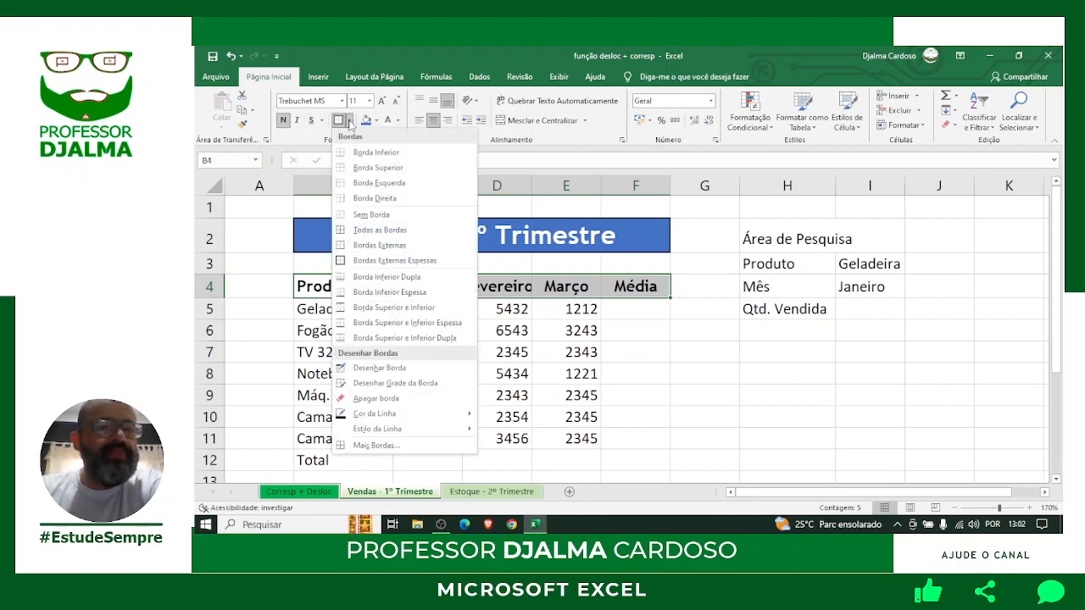
left_click(378, 229)
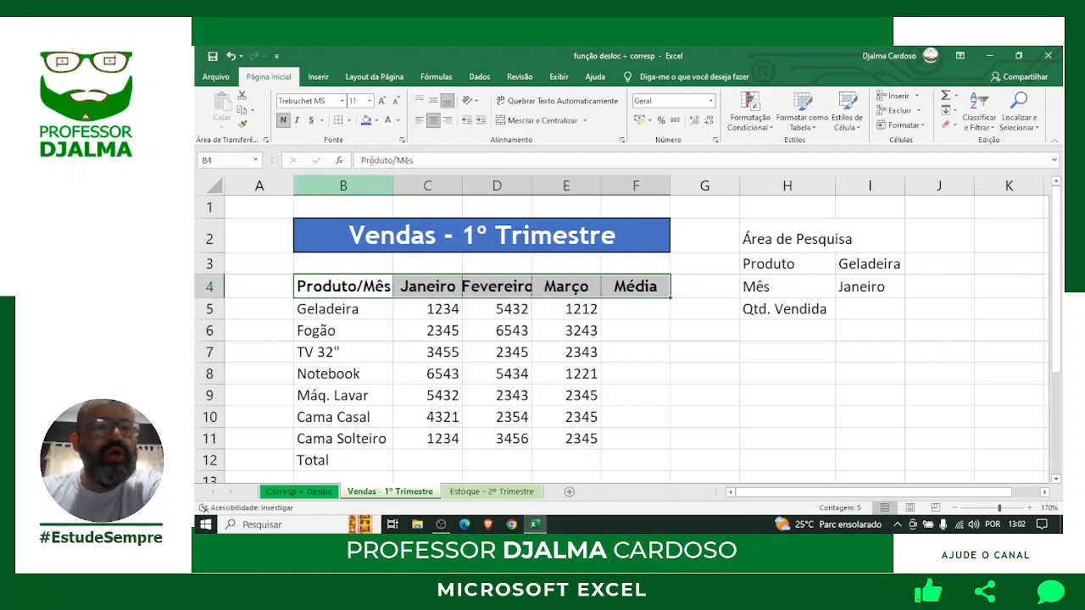
left_click(378, 121)
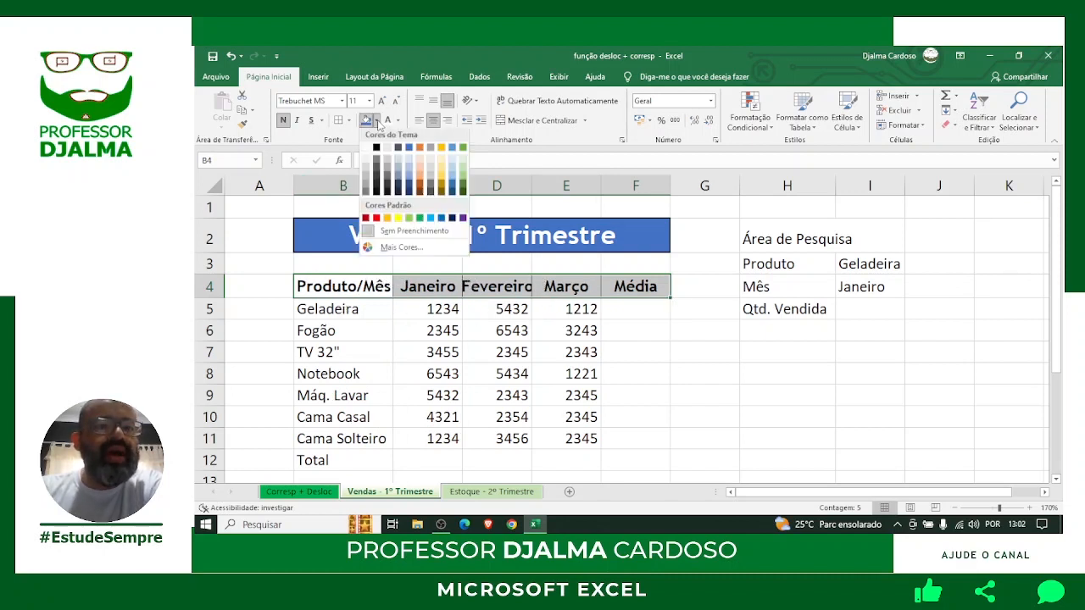
left_click(409, 180)
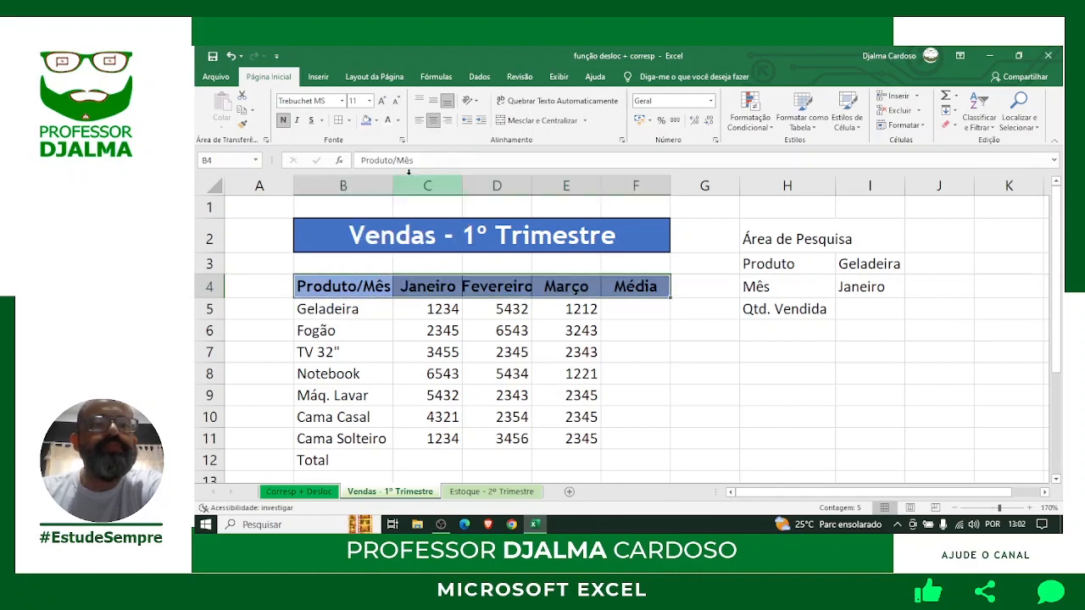
left_click(390, 125)
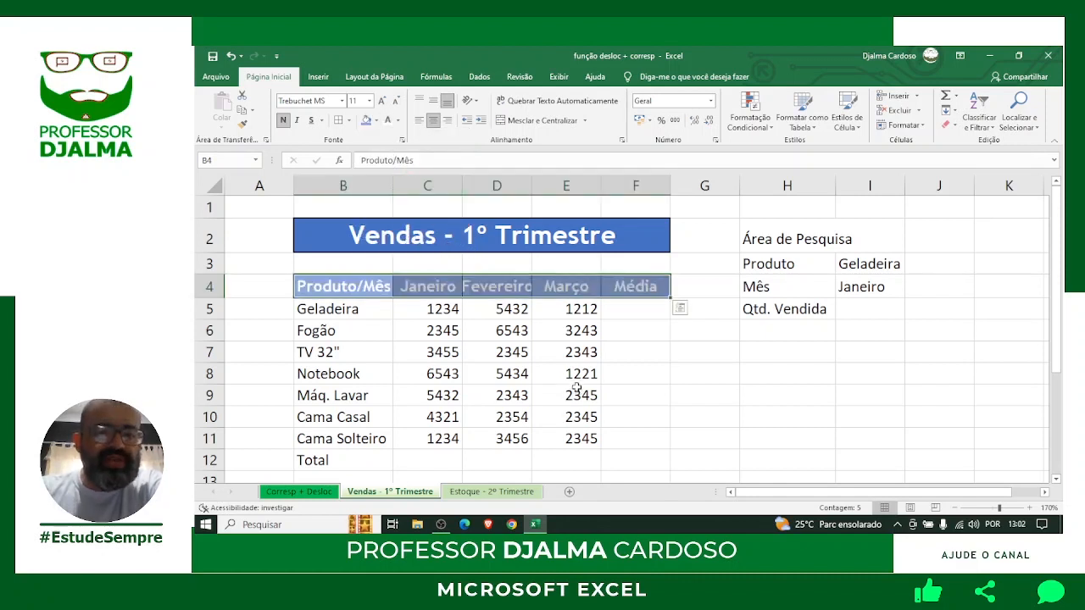
left_click(546, 374)
Widen columns C and D, then apply Todas as Bordas to the data grid B5:F12.
left_click_drag(462, 186, 466, 186)
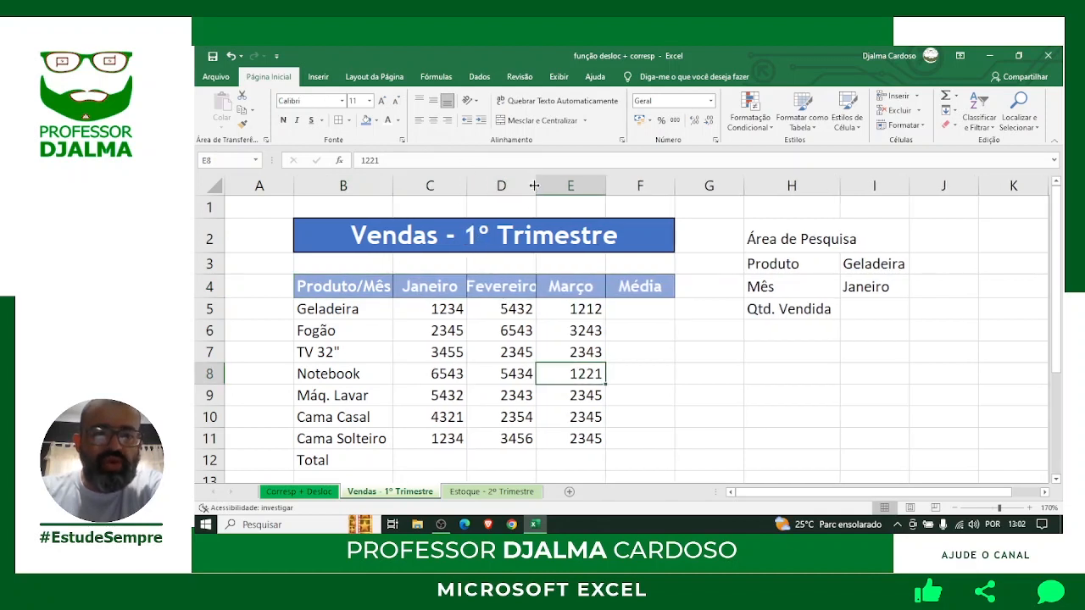
left_click_drag(535, 185, 554, 186)
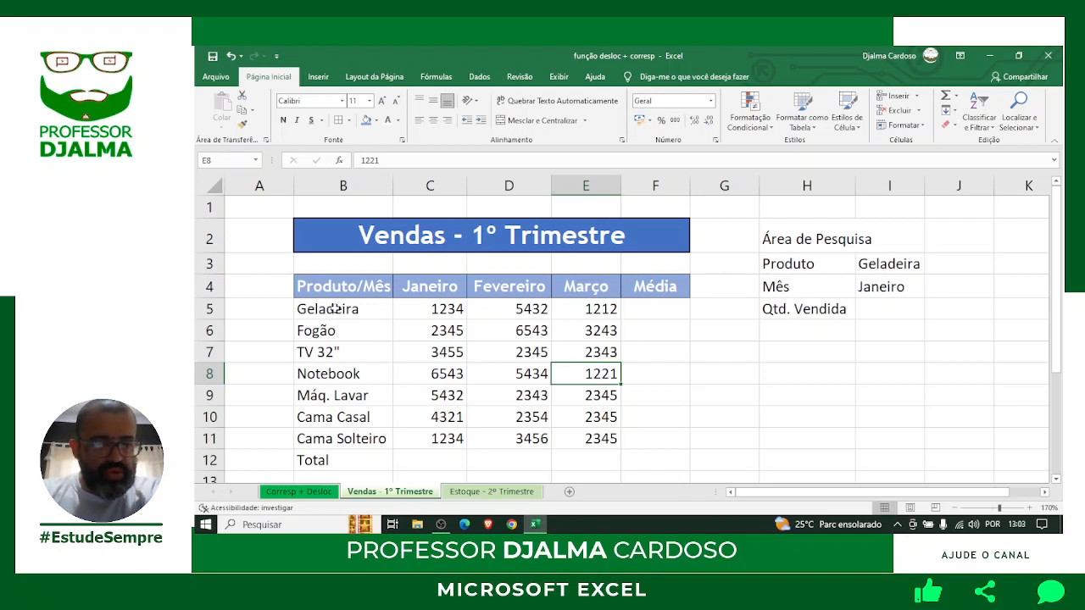
left_click_drag(335, 309, 656, 451)
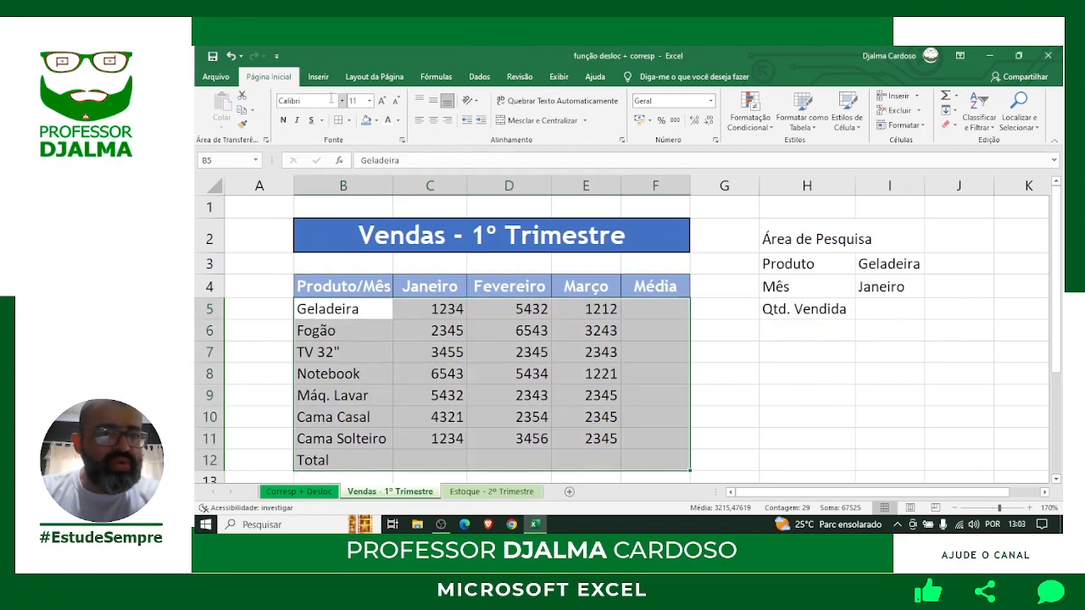
left_click(349, 121)
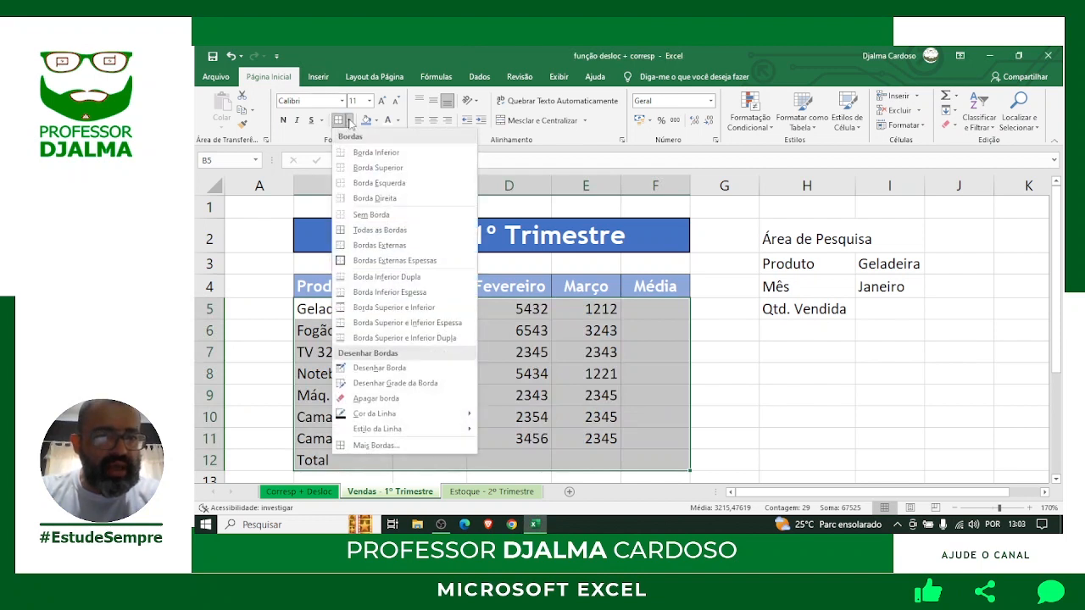
left_click(383, 230)
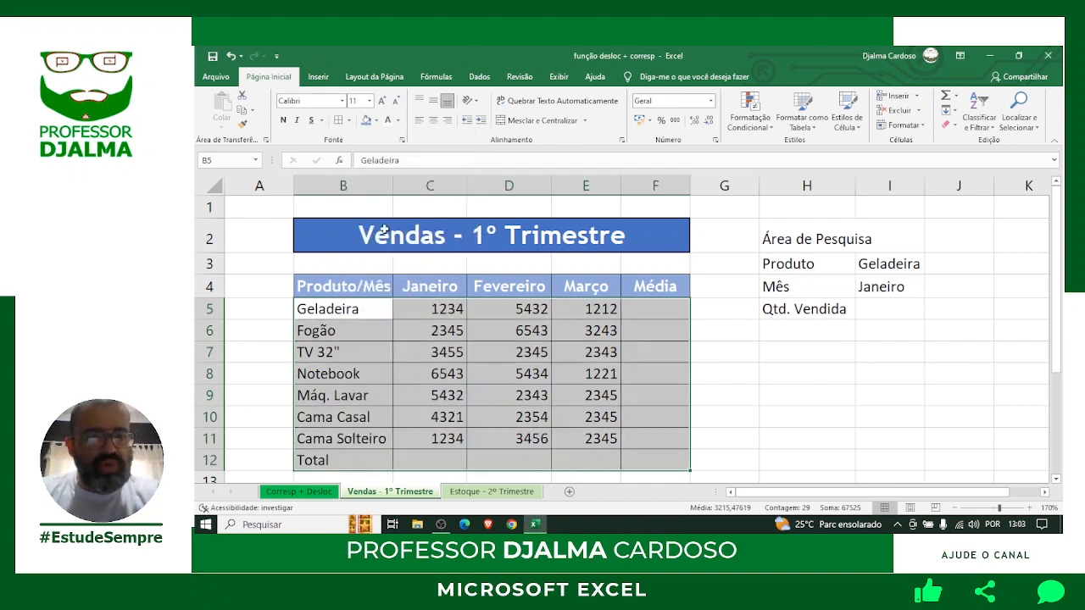
left_click(763, 411)
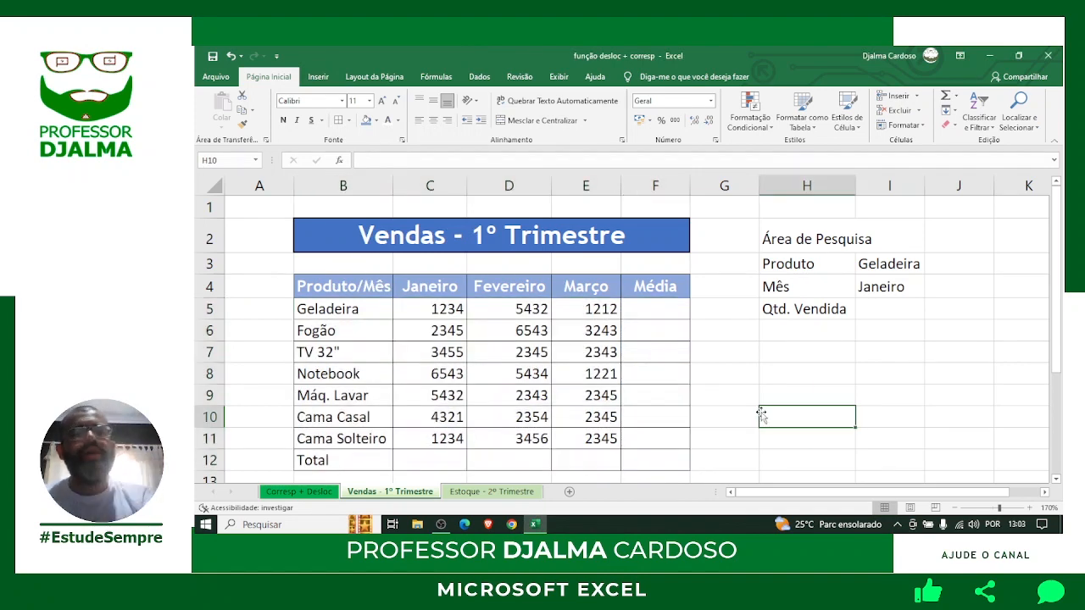
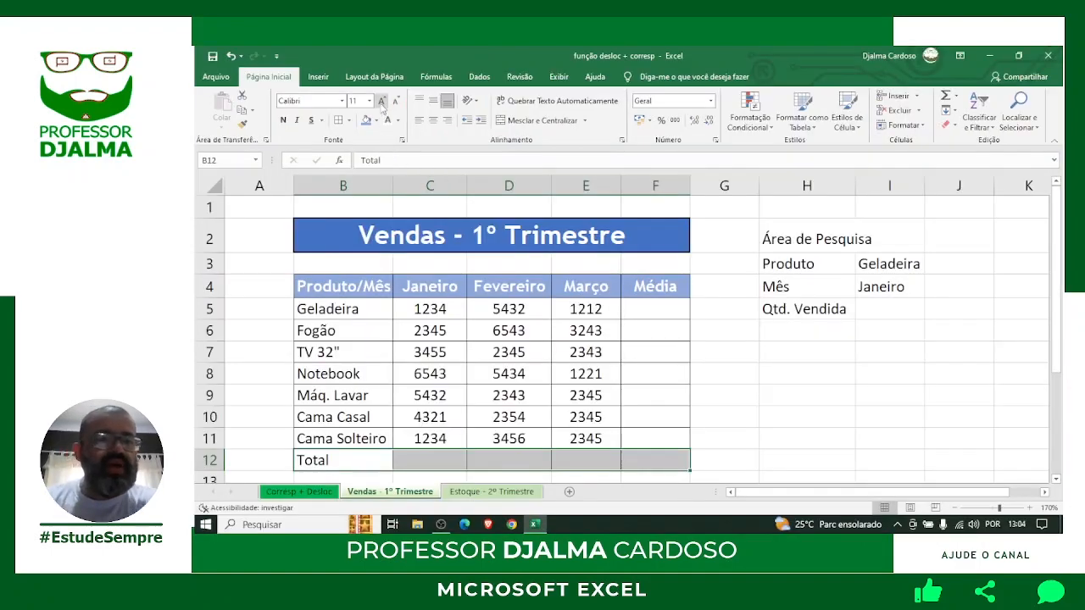
Make Total row B12:F12 bold Trebuchet MS with white text on a dark blue fill.
left_click(342, 101)
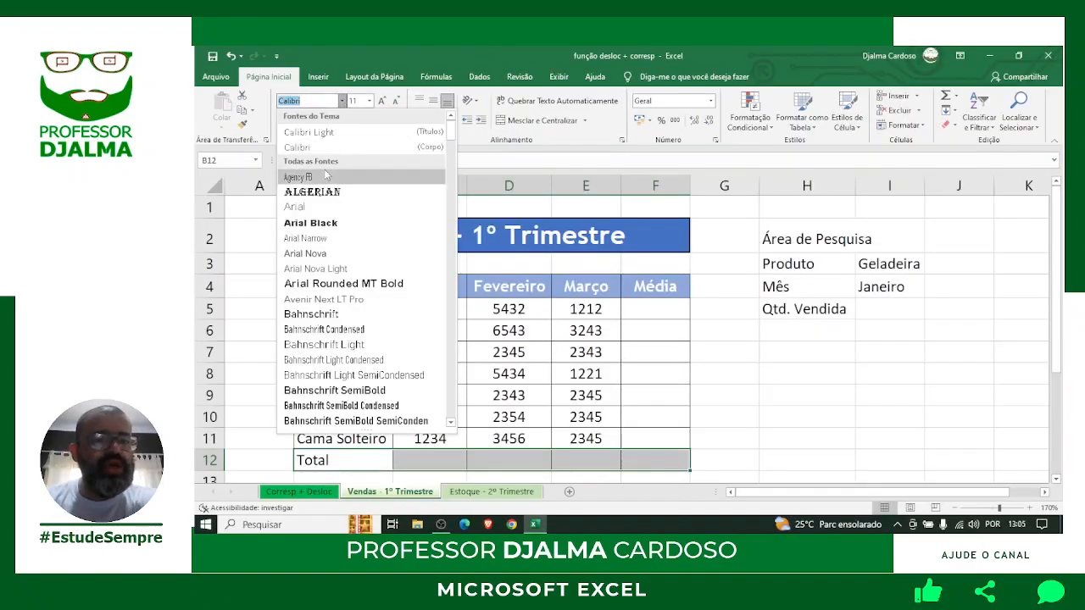
type("Trebuchet MS")
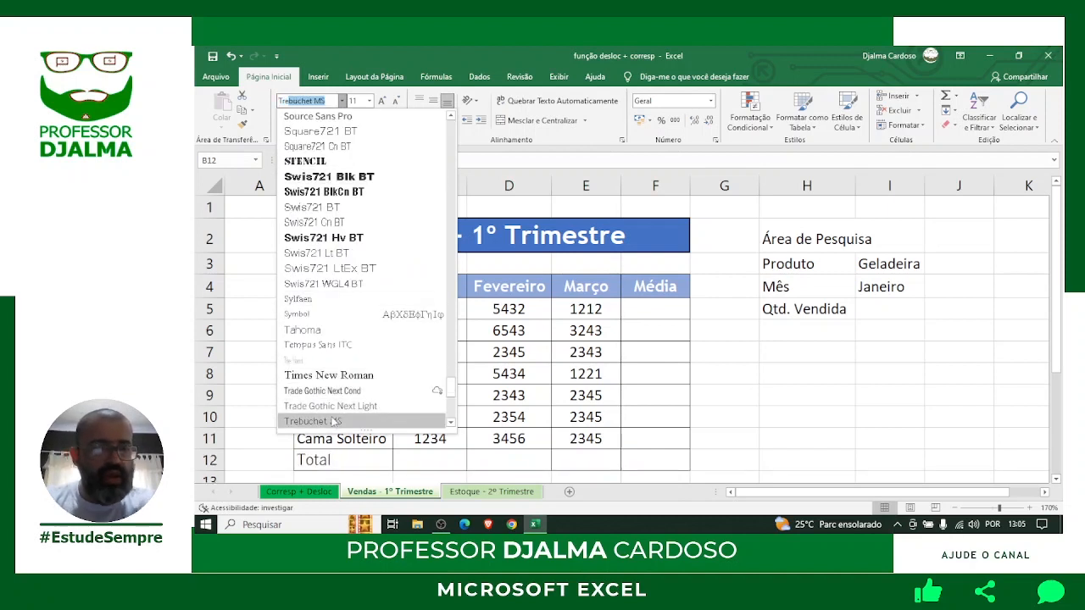
left_click(333, 420)
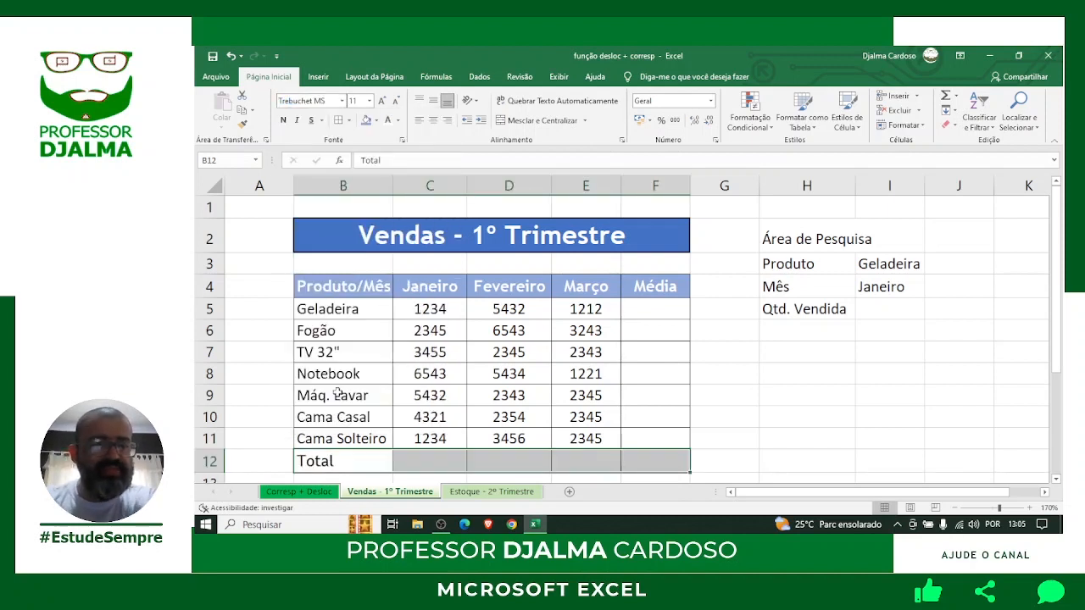
left_click(284, 121)
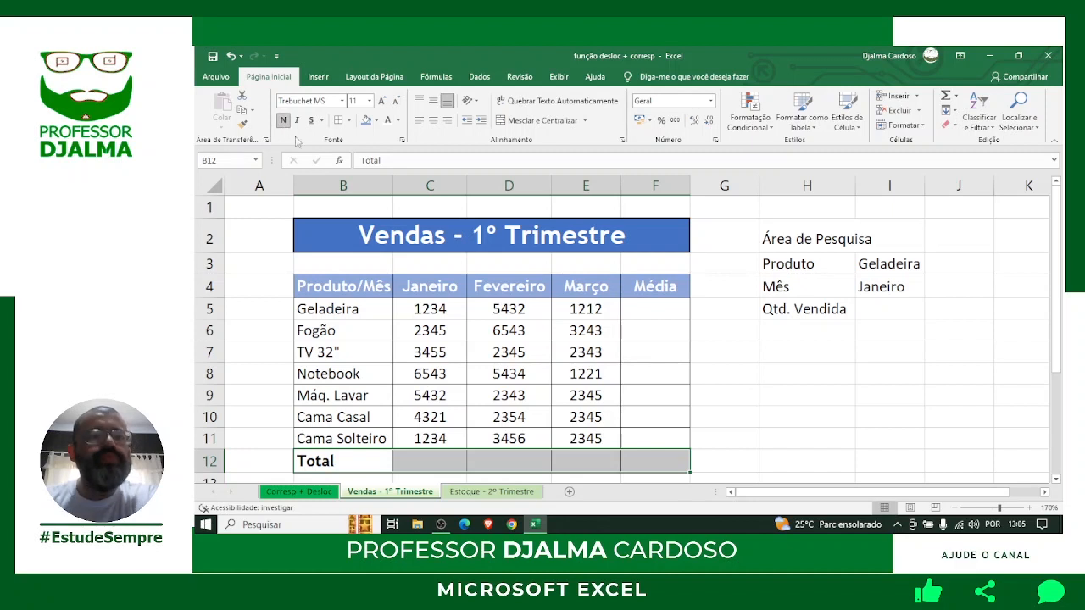
left_click(377, 121)
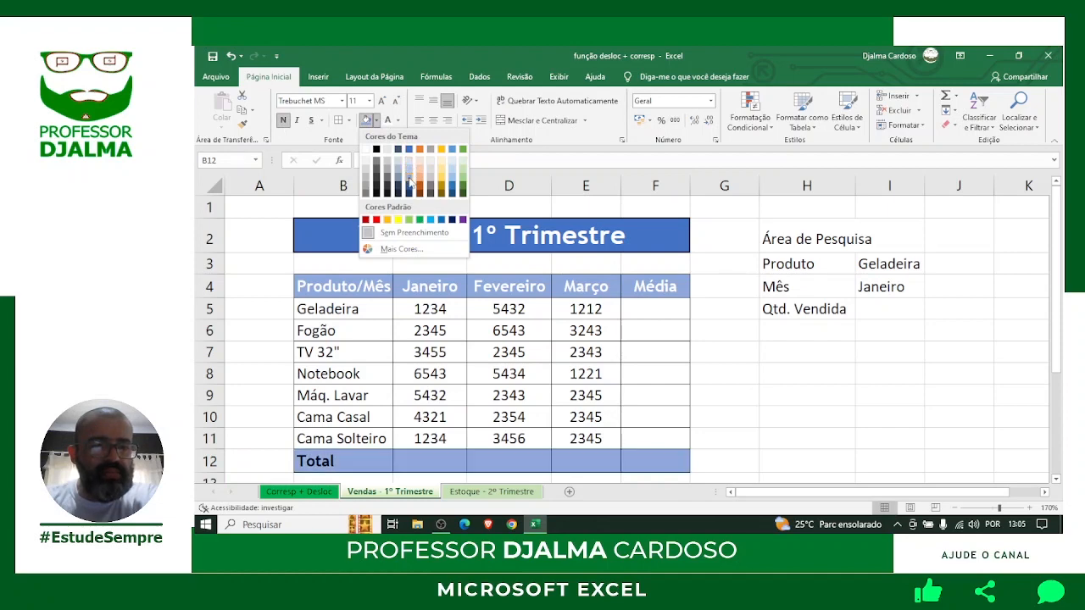
left_click(409, 150)
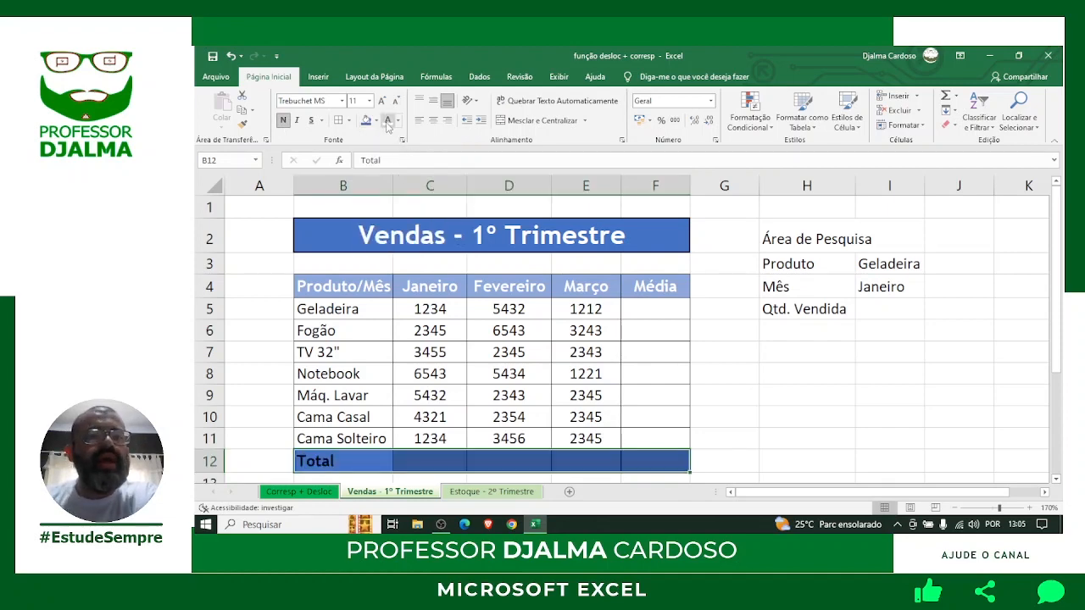
left_click(386, 122)
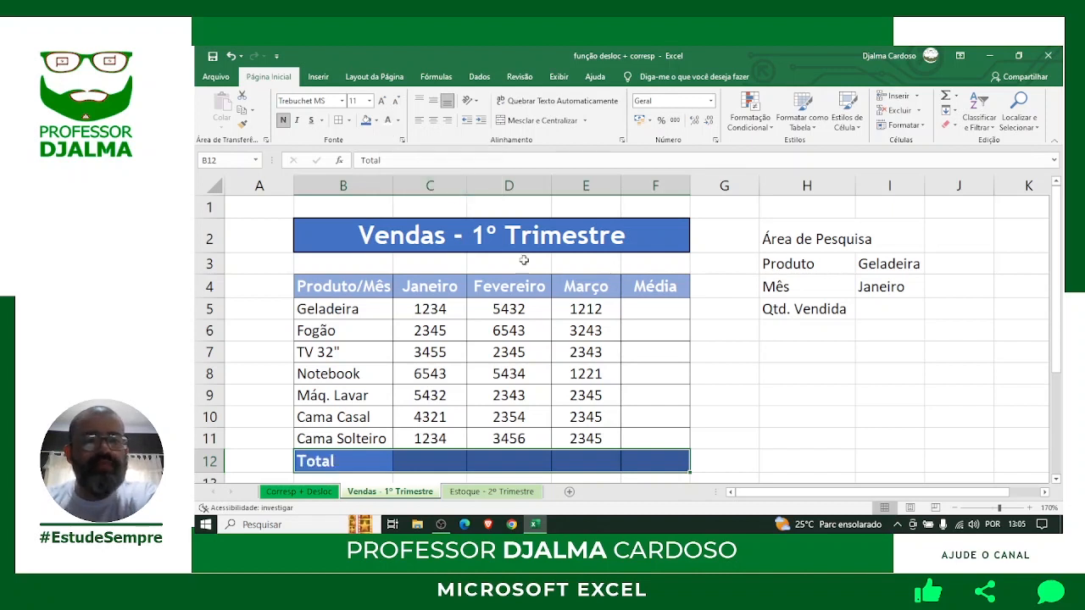
left_click(754, 379)
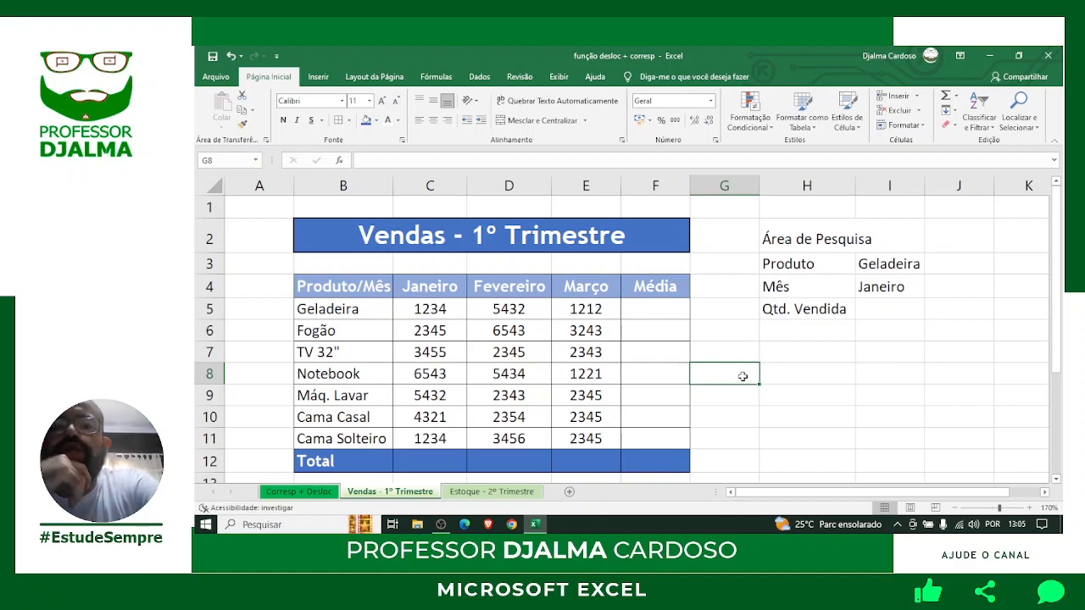
left_click(825, 239)
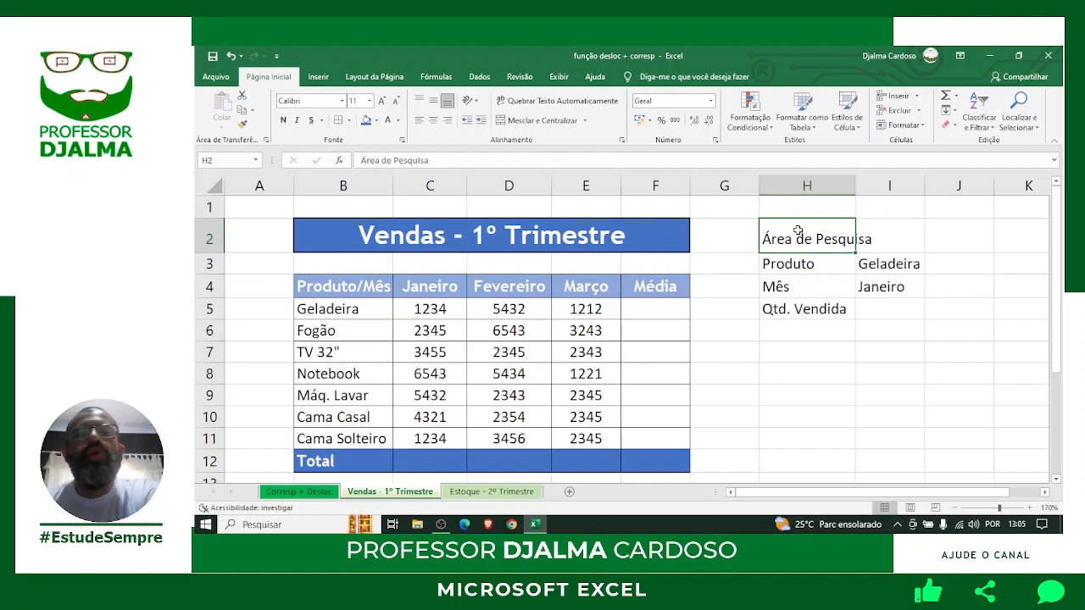
left_click(594, 239)
left_click_drag(315, 232, 638, 240)
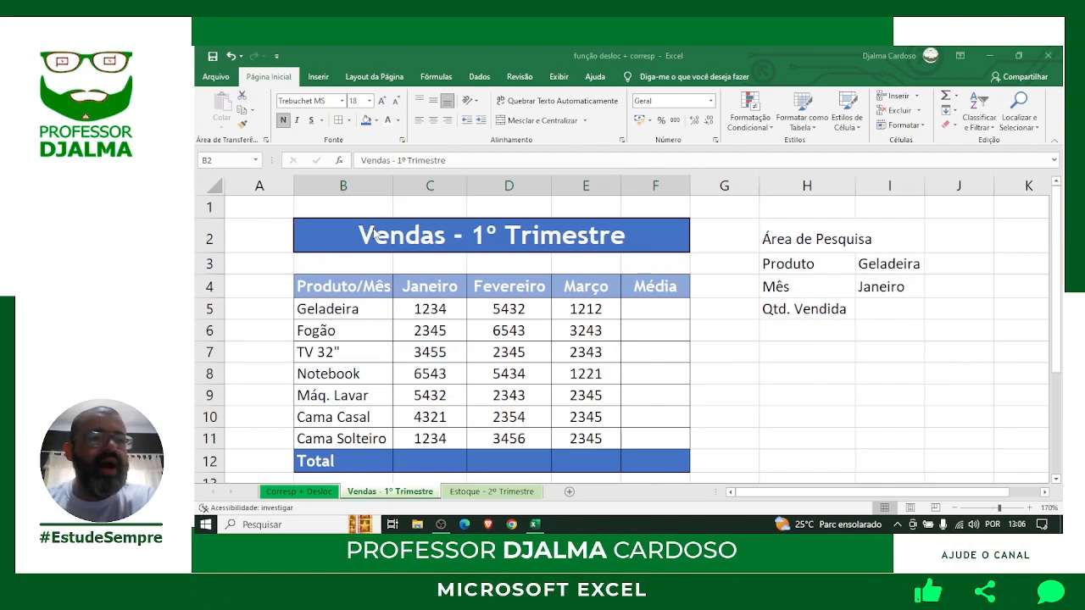
Copy the sales title's blue style onto the Área de Pesquisa heading H2:I2, then reduce it to 12 points.
left_click(241, 124)
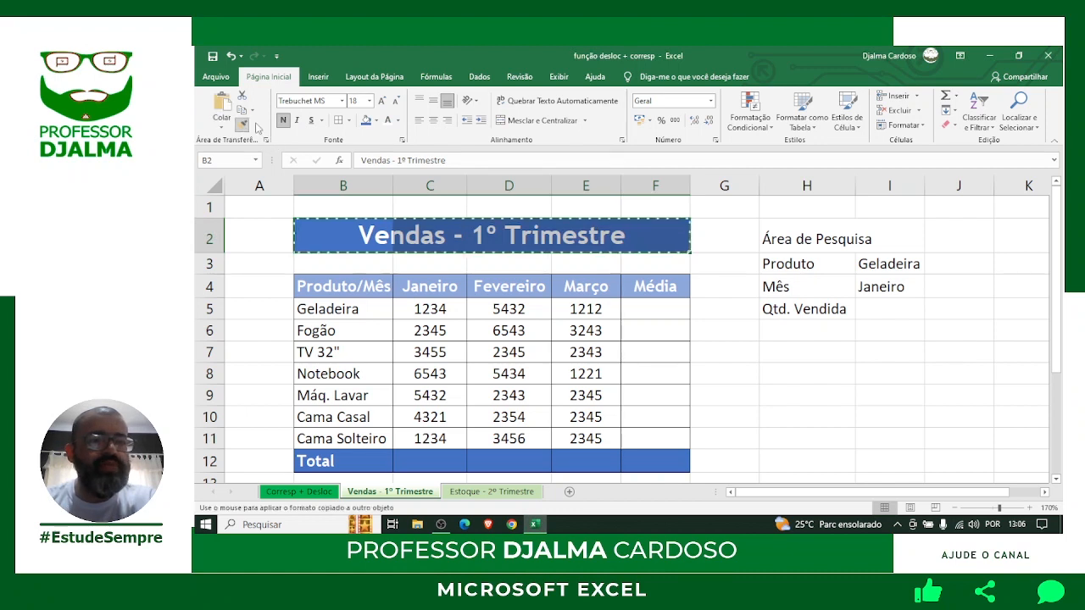
left_click_drag(770, 238, 899, 240)
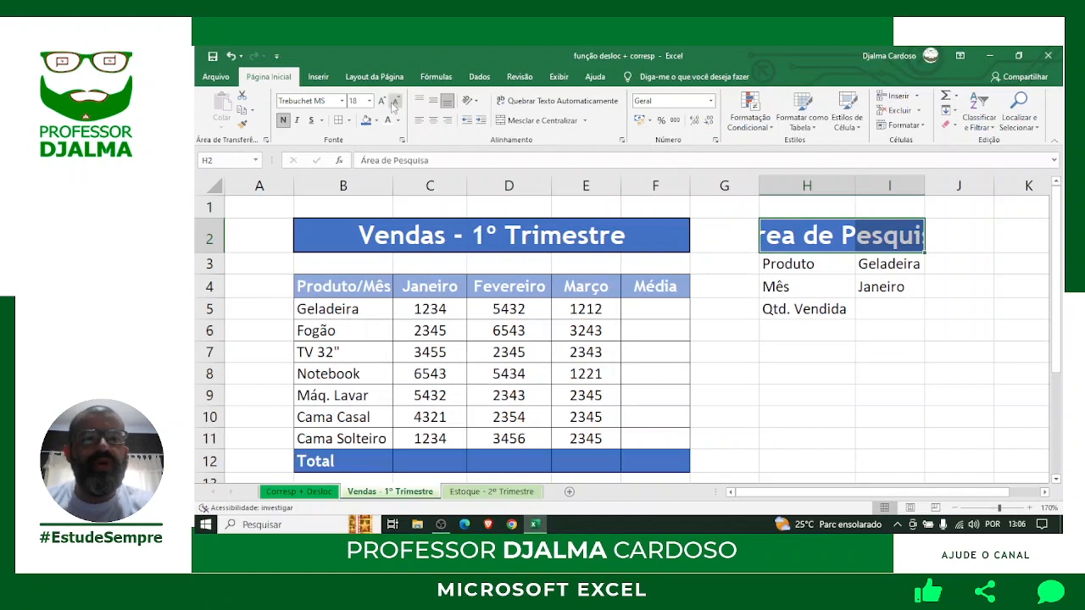
left_click(396, 101)
left_click(396, 101)
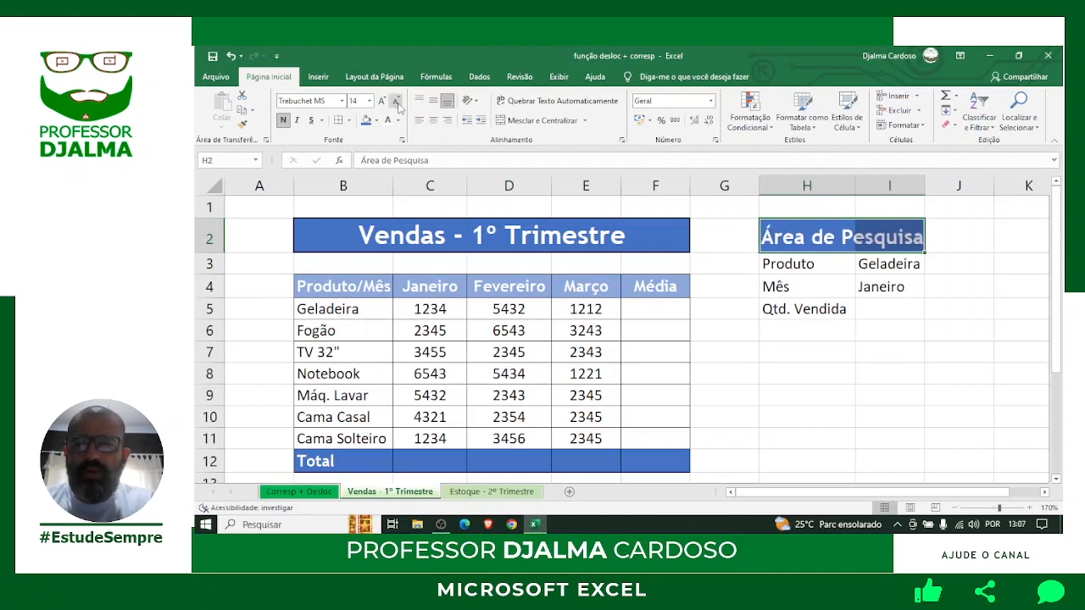
left_click(396, 101)
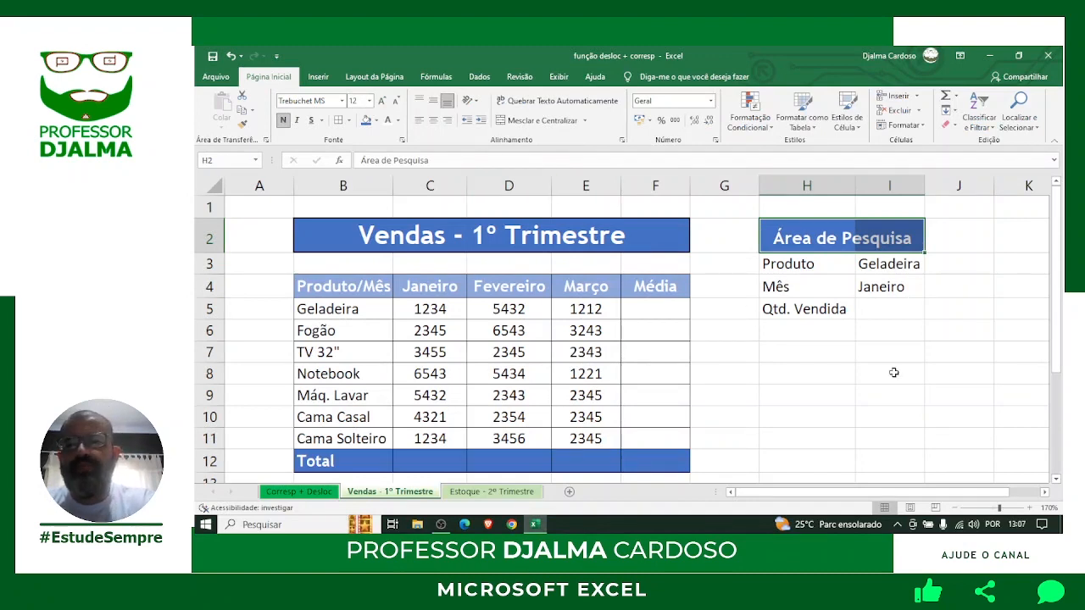
left_click(862, 356)
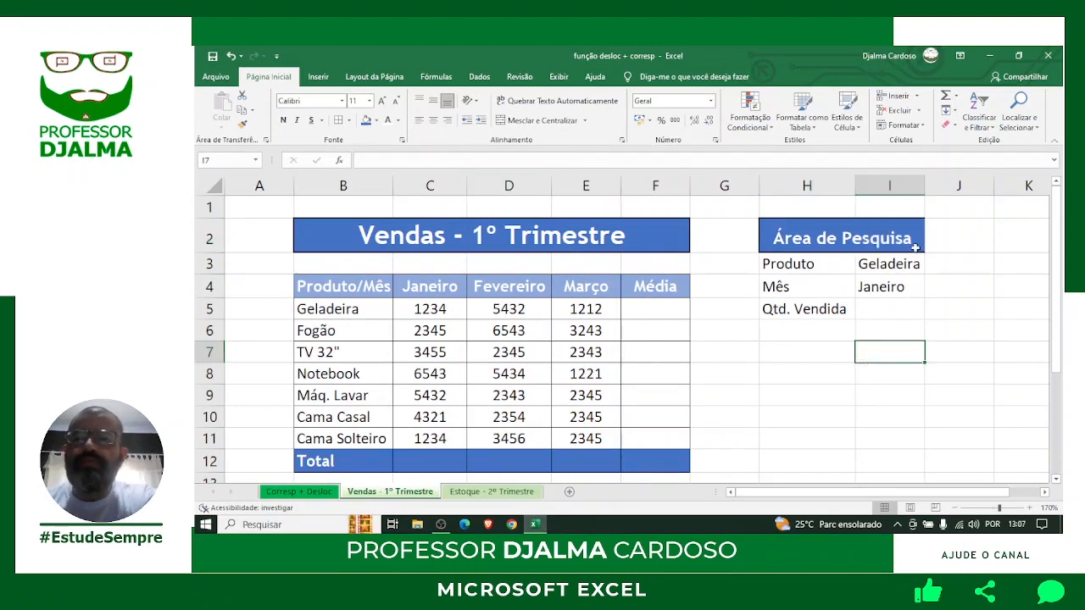
Widen column I, apply Todas as Bordas to lookup cells H3:I5, and narrow column G.
left_click_drag(923, 187, 946, 186)
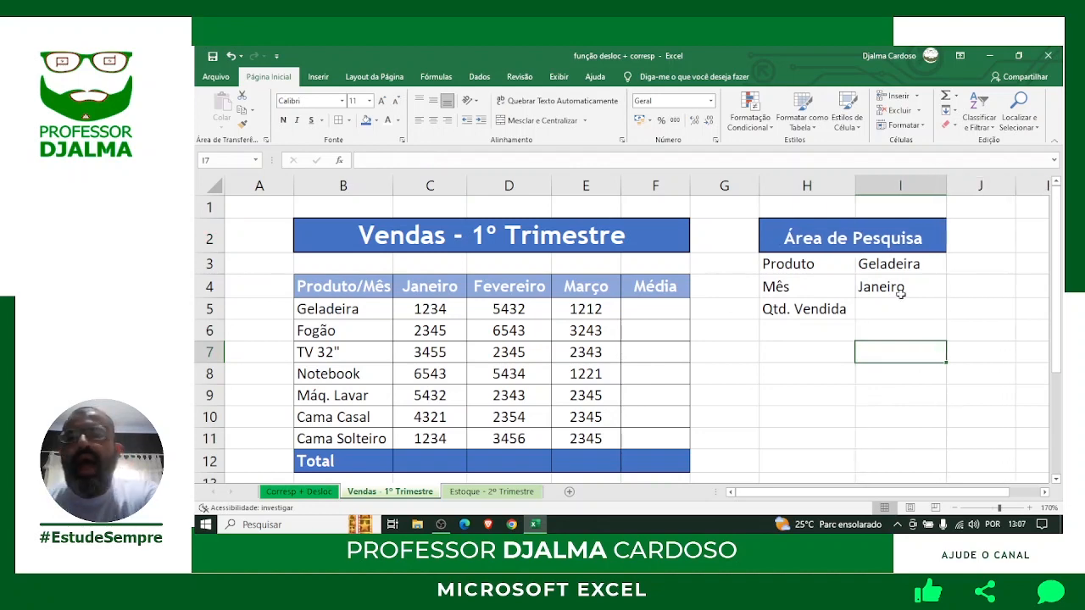
left_click(810, 264)
left_click_drag(839, 273, 911, 309)
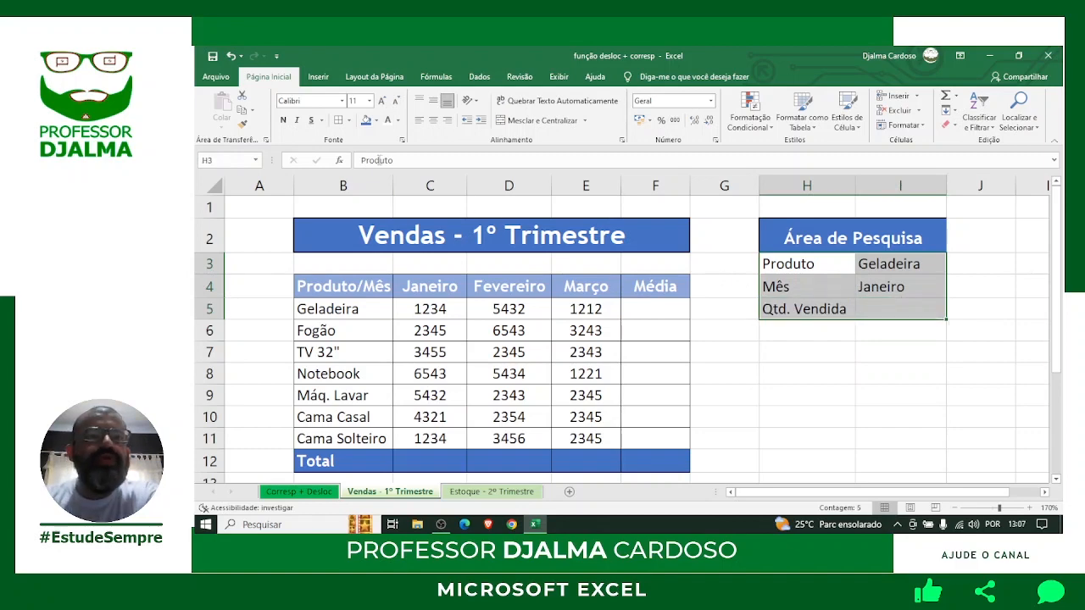
left_click(350, 120)
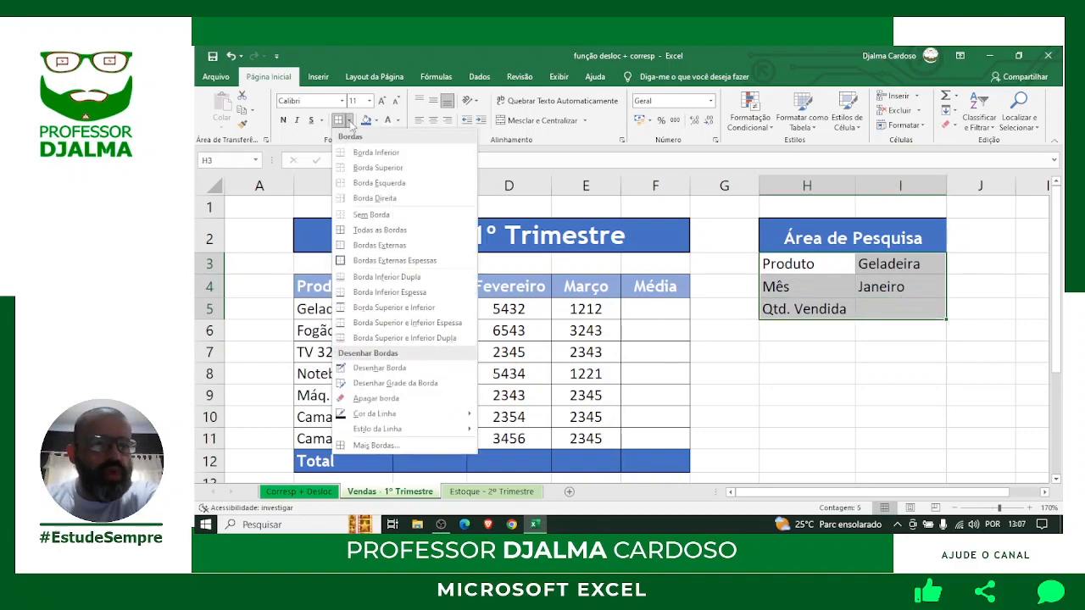
left_click(375, 231)
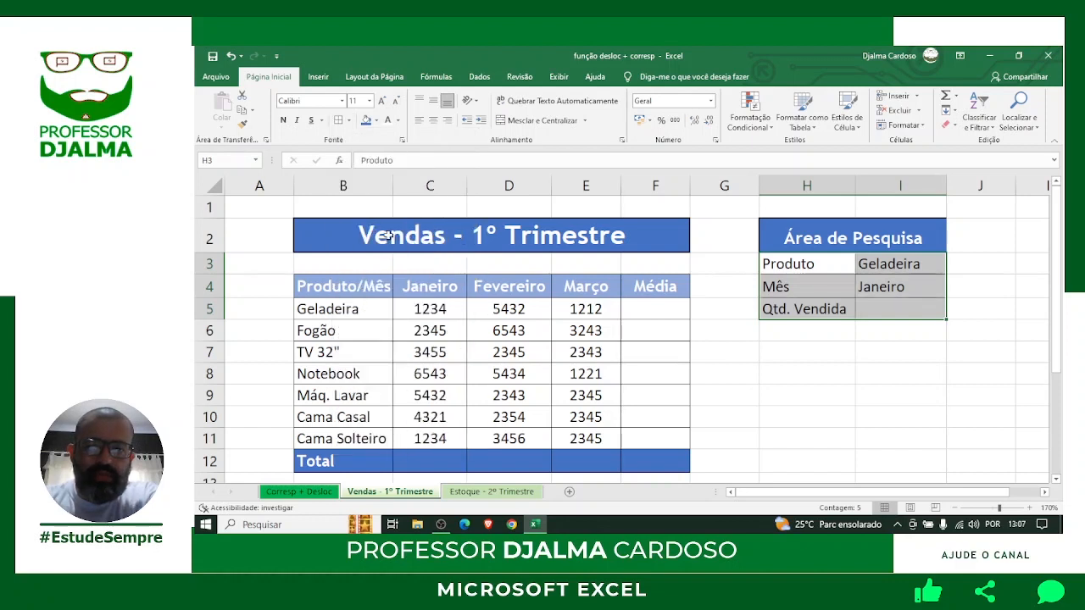
left_click(869, 384)
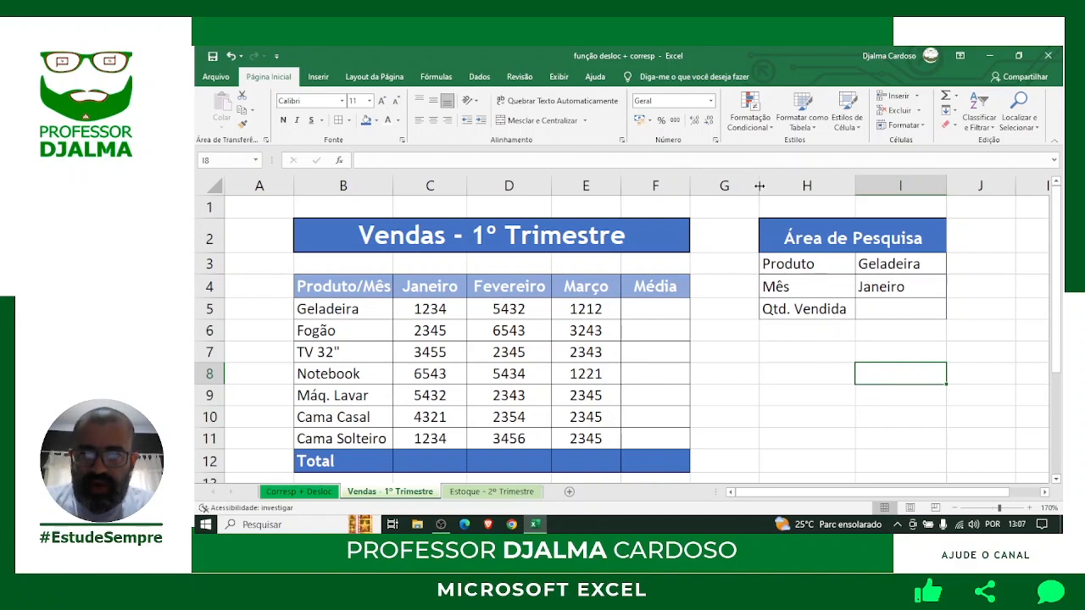
left_click_drag(760, 186, 718, 188)
left_click(803, 394)
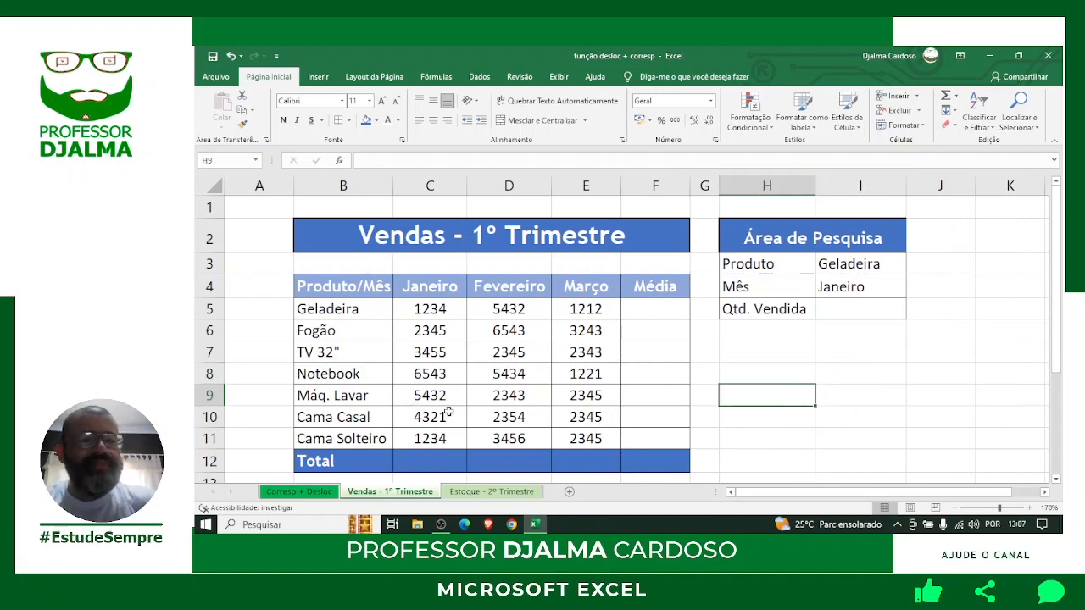
left_click_drag(428, 308, 442, 427)
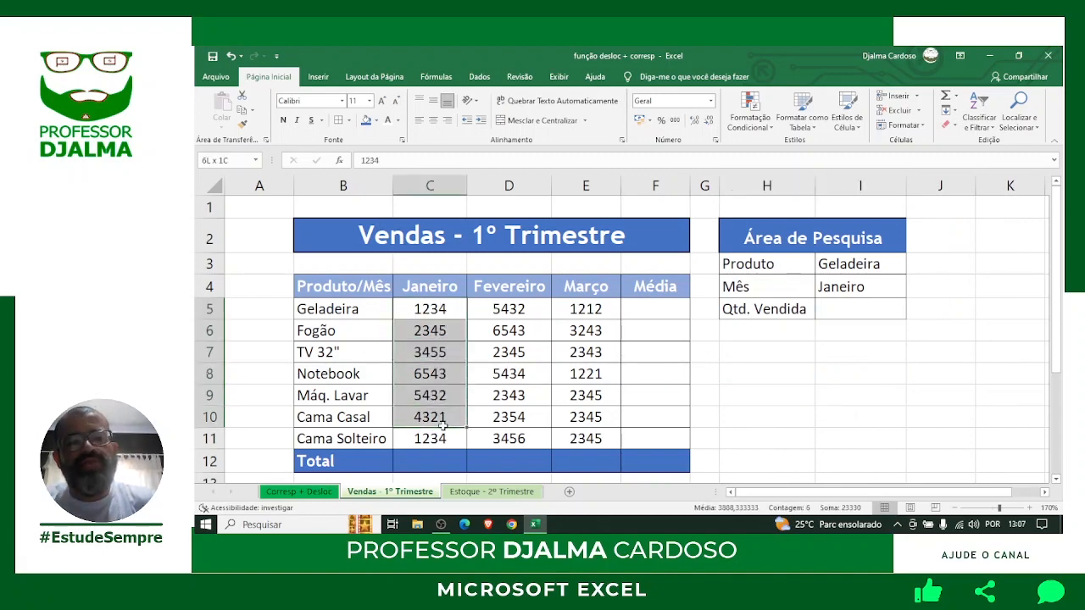
left_click_drag(521, 307, 525, 440)
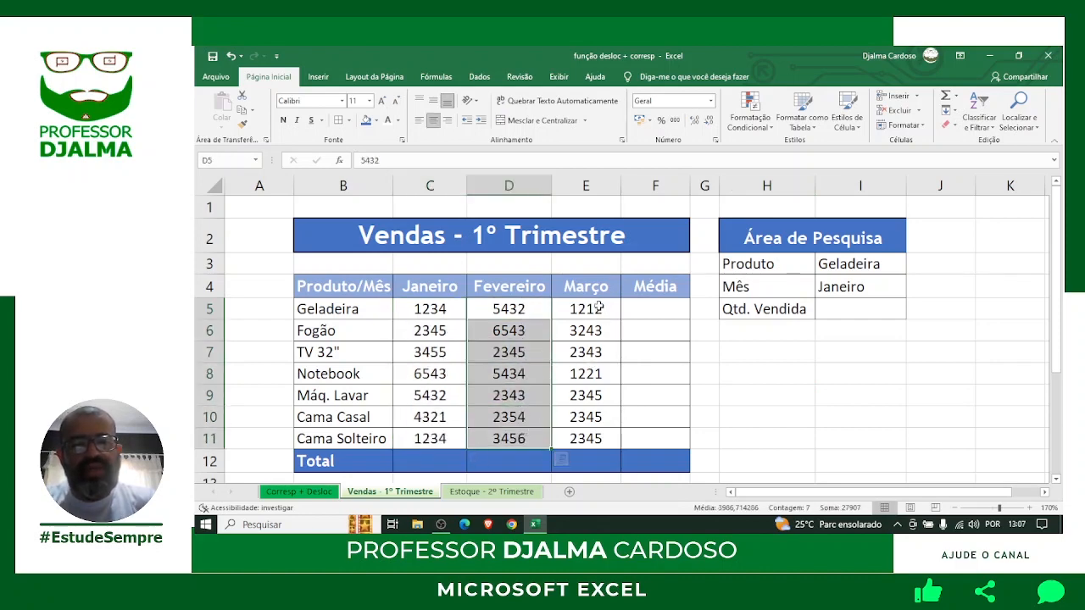
left_click_drag(599, 307, 598, 439)
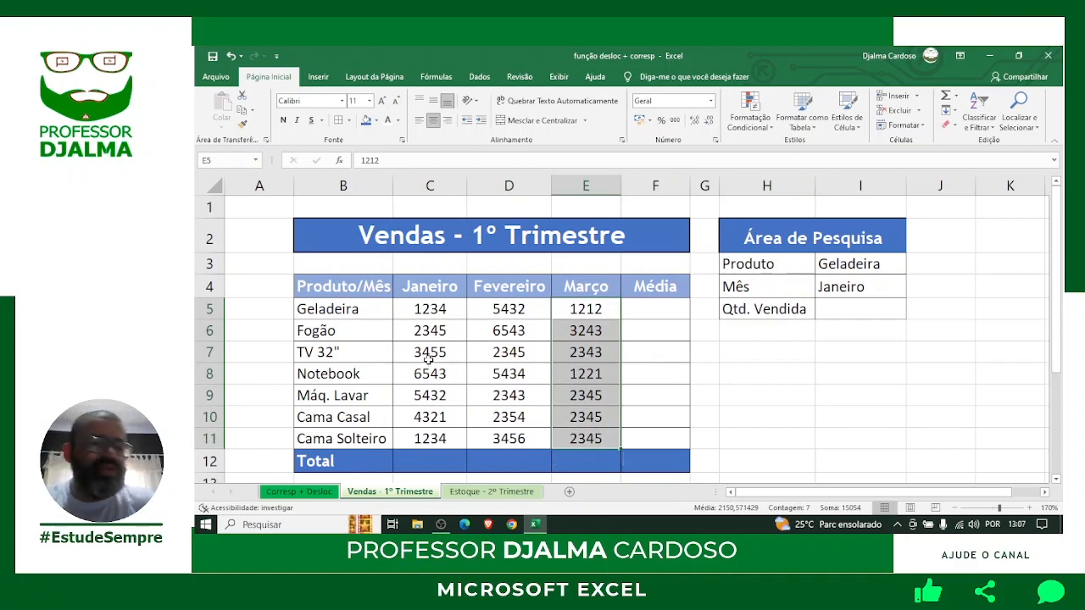
left_click(430, 458)
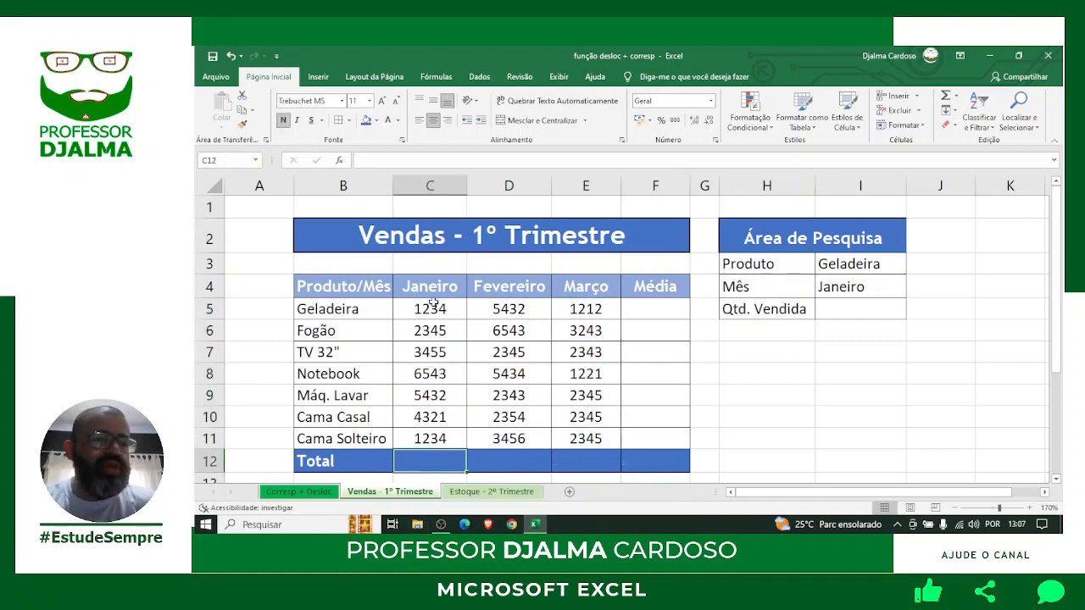
left_click_drag(431, 303, 430, 438)
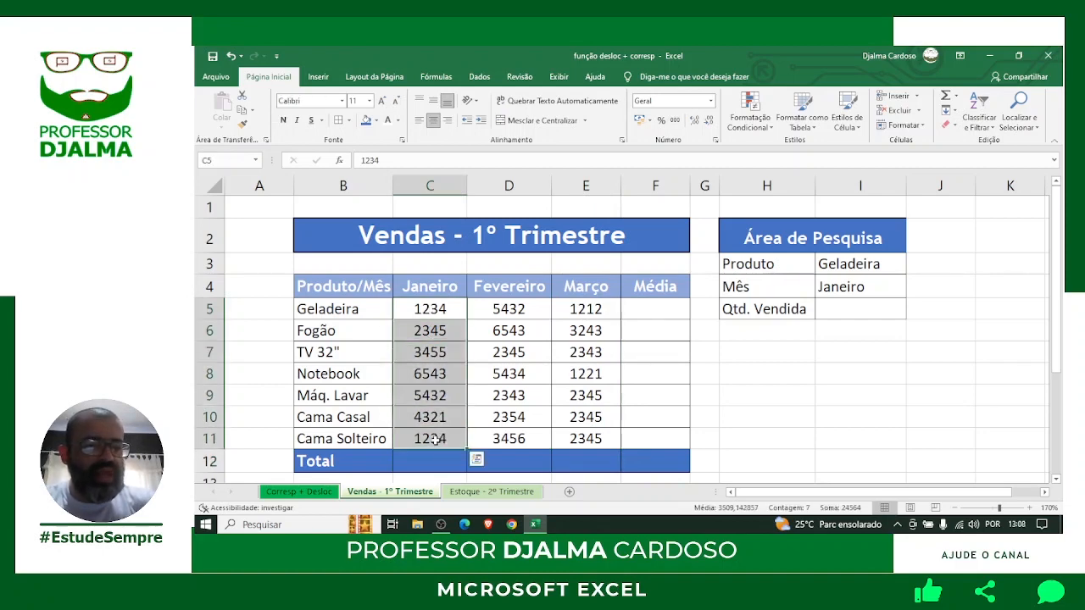
left_click(415, 463)
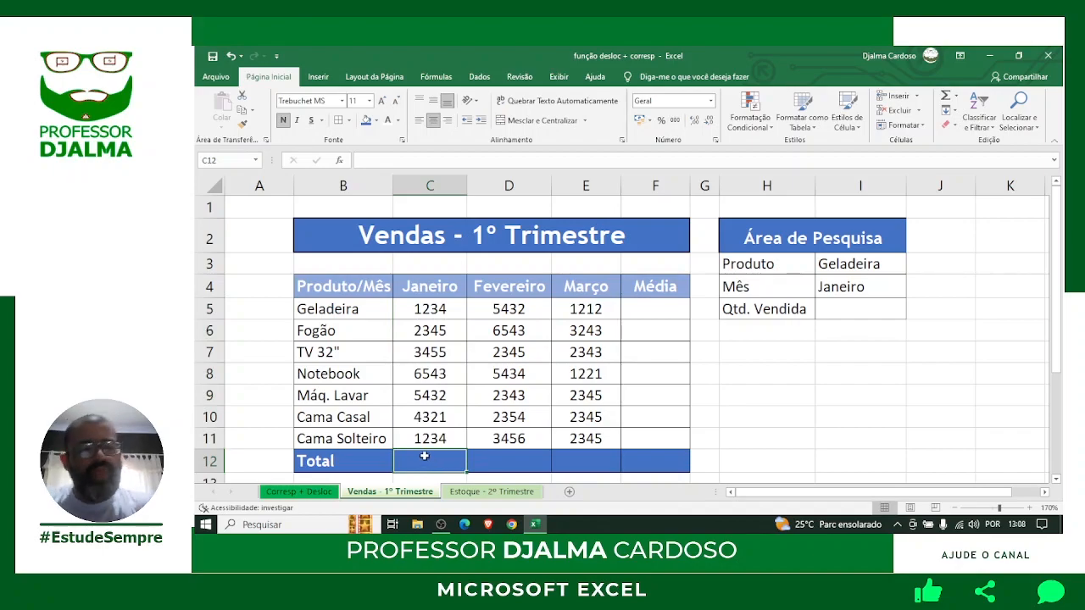
scroll(423, 456, "down", 1)
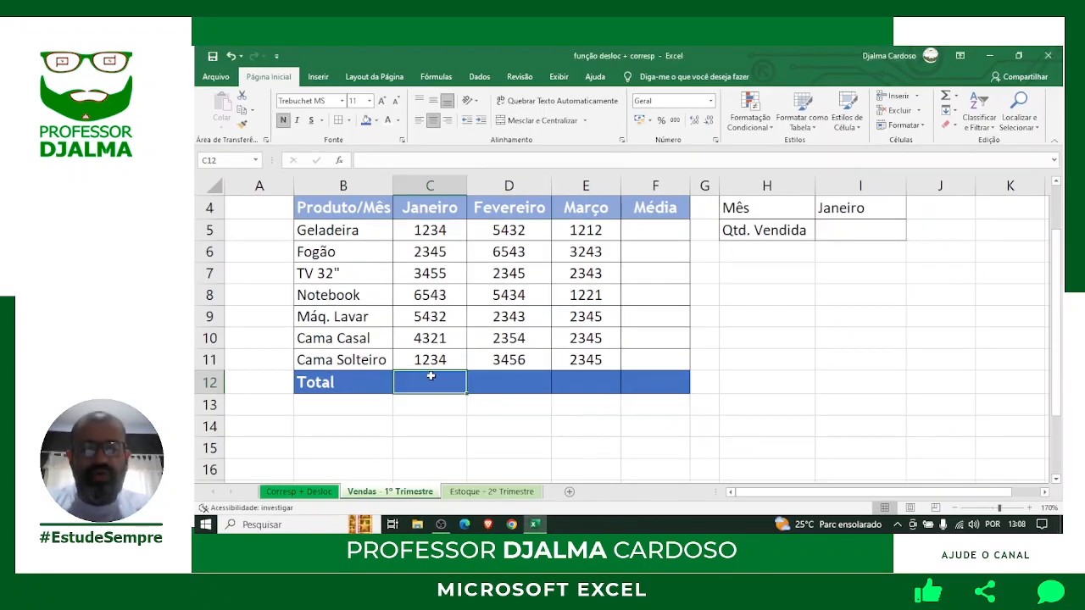
Begin the Janeiro total in C12 by typing =soma(.
type("=soma")
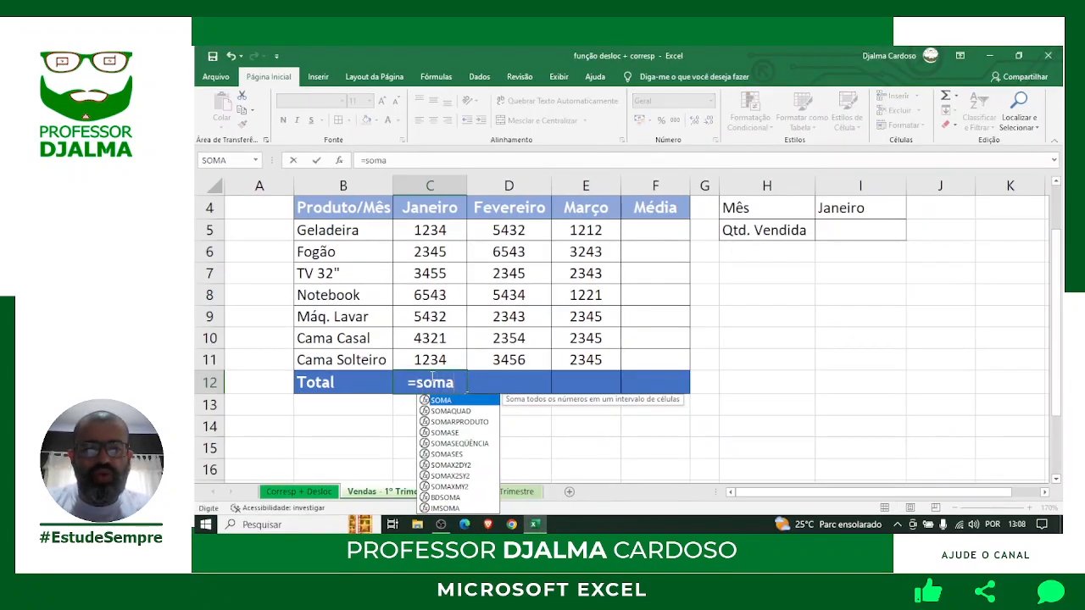
type("(")
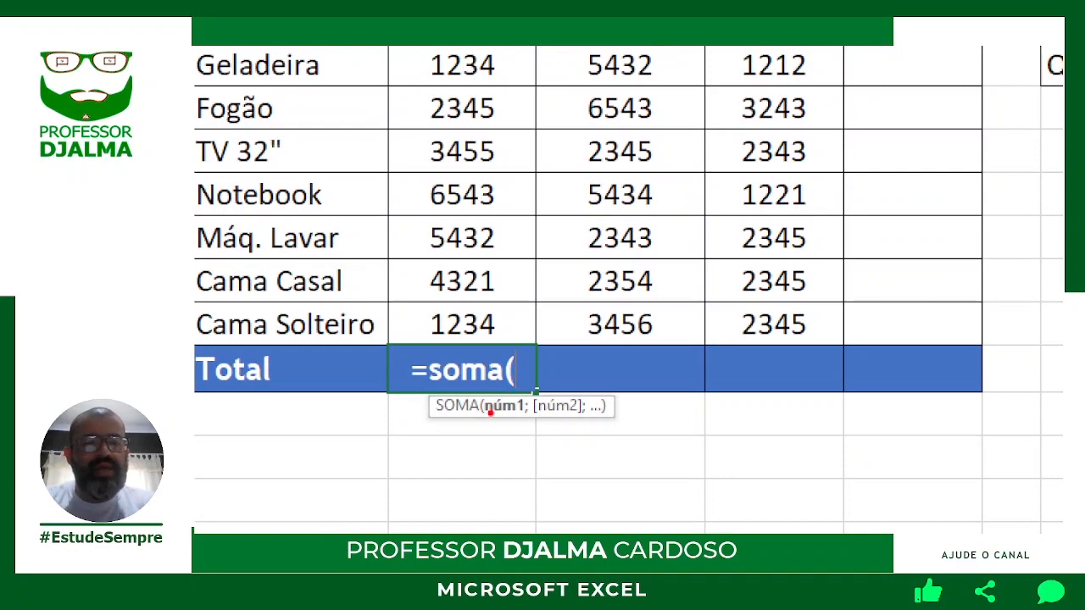
left_click_drag(507, 419, 511, 471)
left_click_drag(565, 423, 564, 477)
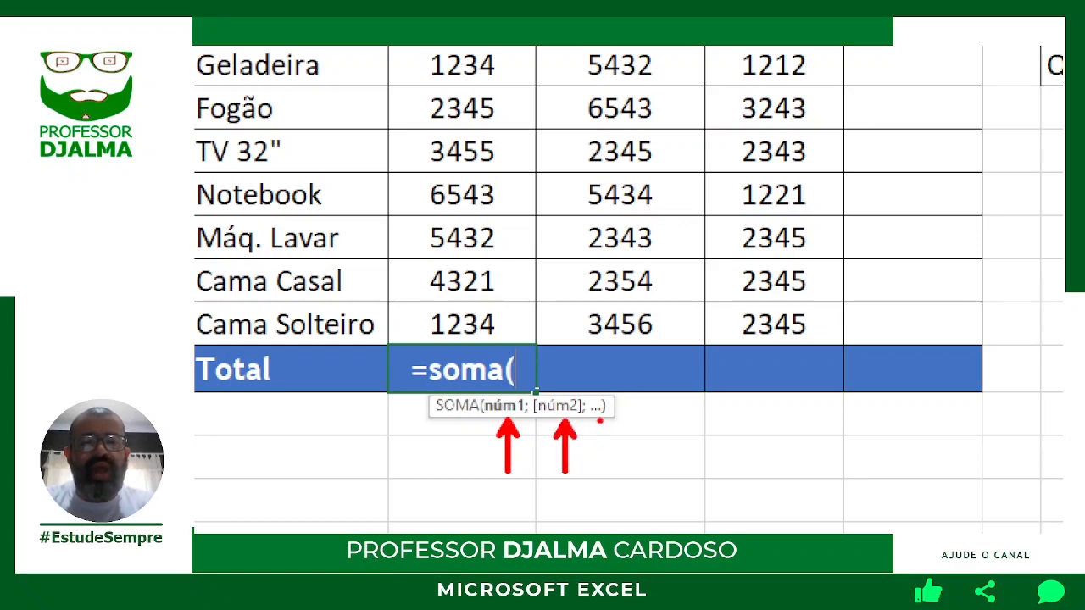
left_click_drag(600, 421, 600, 479)
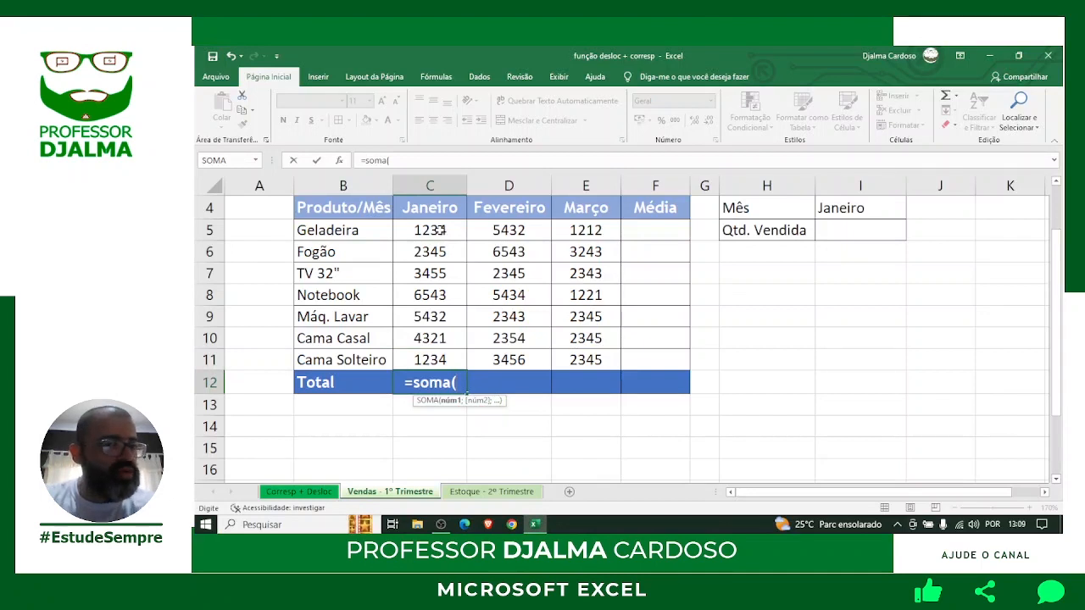
Complete C12 as =SOMA(C5:C11) so the Janeiro total shows 24564.
left_click_drag(441, 230, 440, 248)
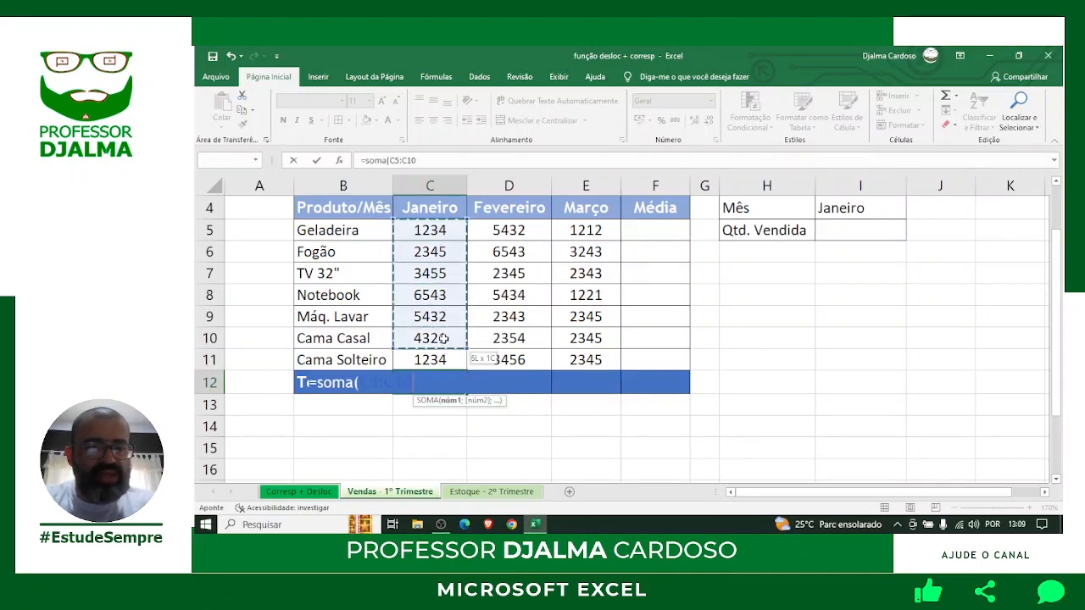
left_click_drag(442, 357, 443, 356)
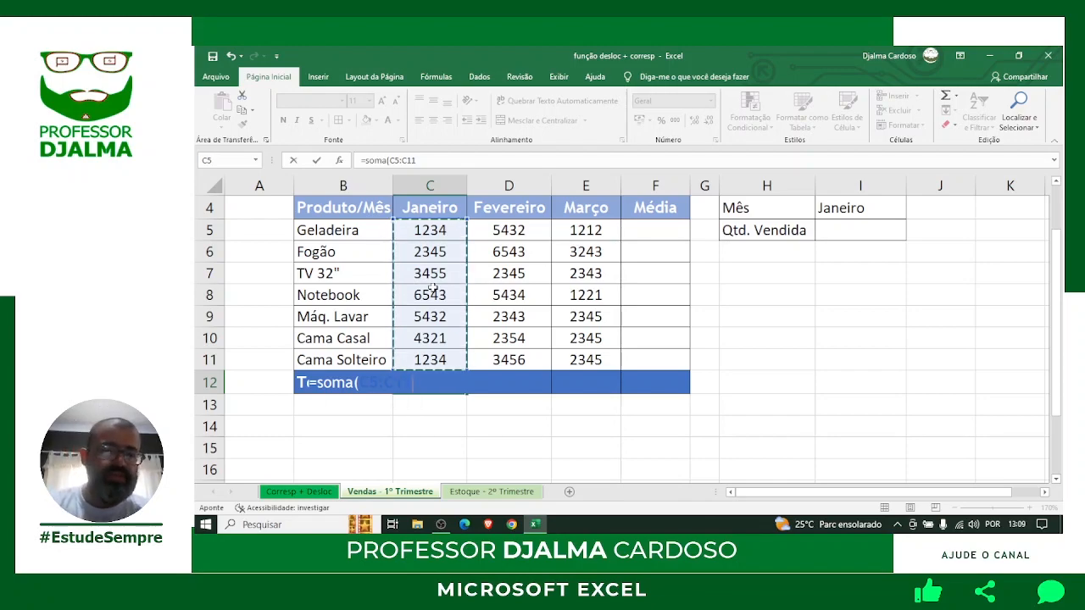
key("Return")
left_click(430, 380)
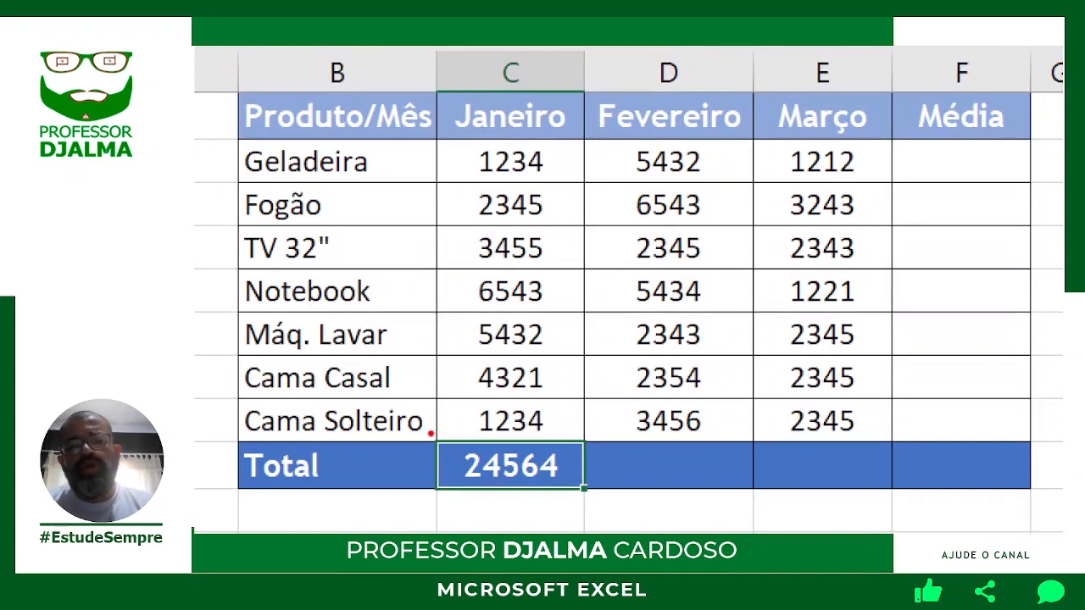
Fill the C12 total formula right across the Total row to F12.
mouse_move(426, 431)
left_mouse_down()
mouse_move(533, 503)
mouse_move(622, 513)
mouse_move(608, 513)
mouse_move(632, 534)
left_mouse_up()
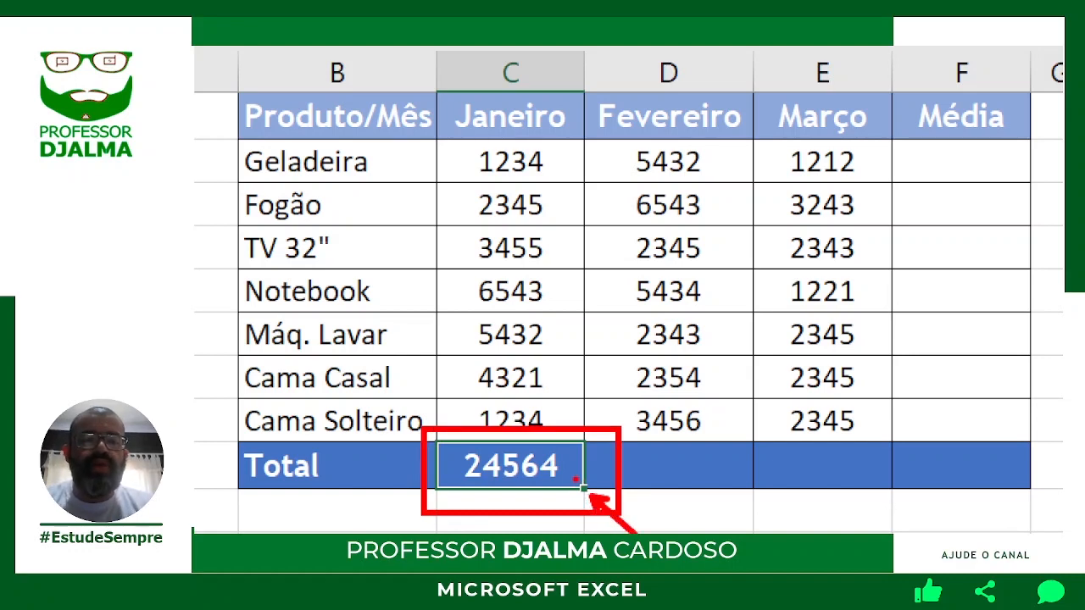
left_click_drag(572, 480, 484, 412)
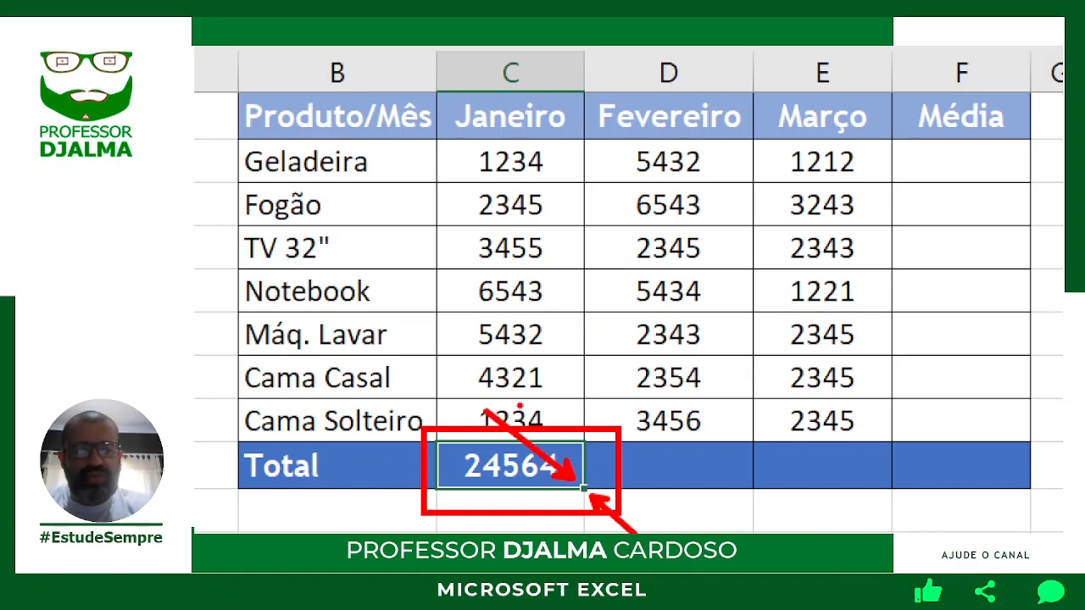
key("Escape")
left_click_drag(471, 395, 678, 392)
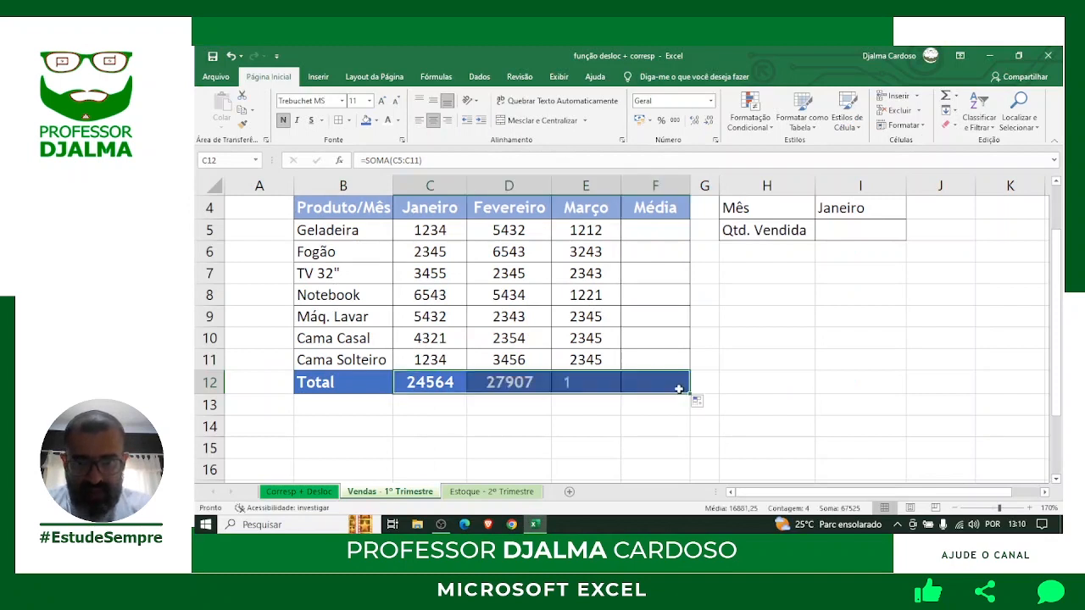
left_click(654, 427)
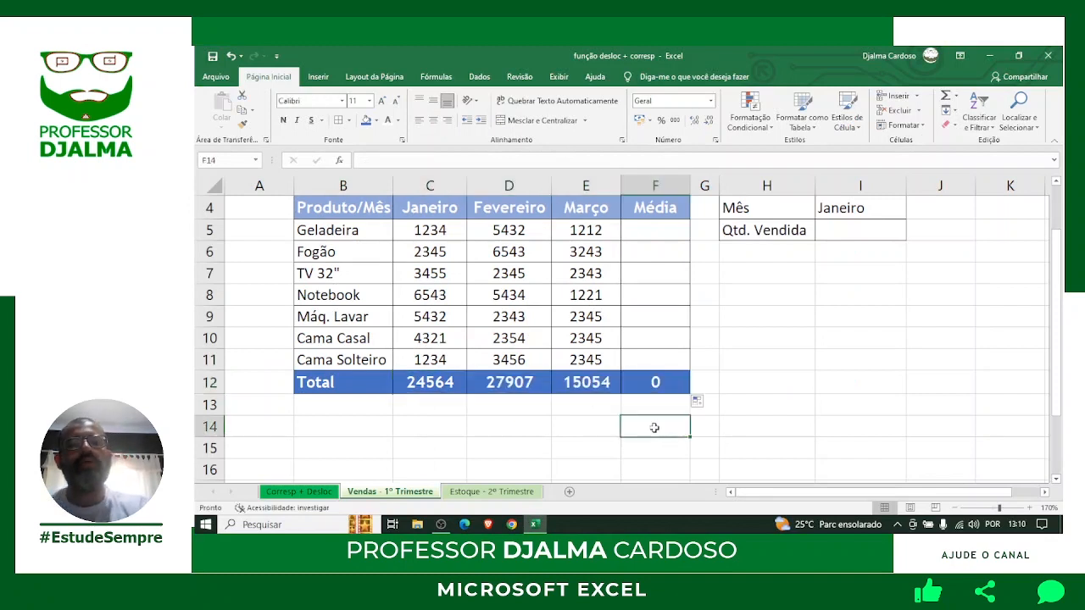
Verify the Janeiro, Fevereiro and Março totals sum columns C, D and E rows 5–11.
left_click(426, 383)
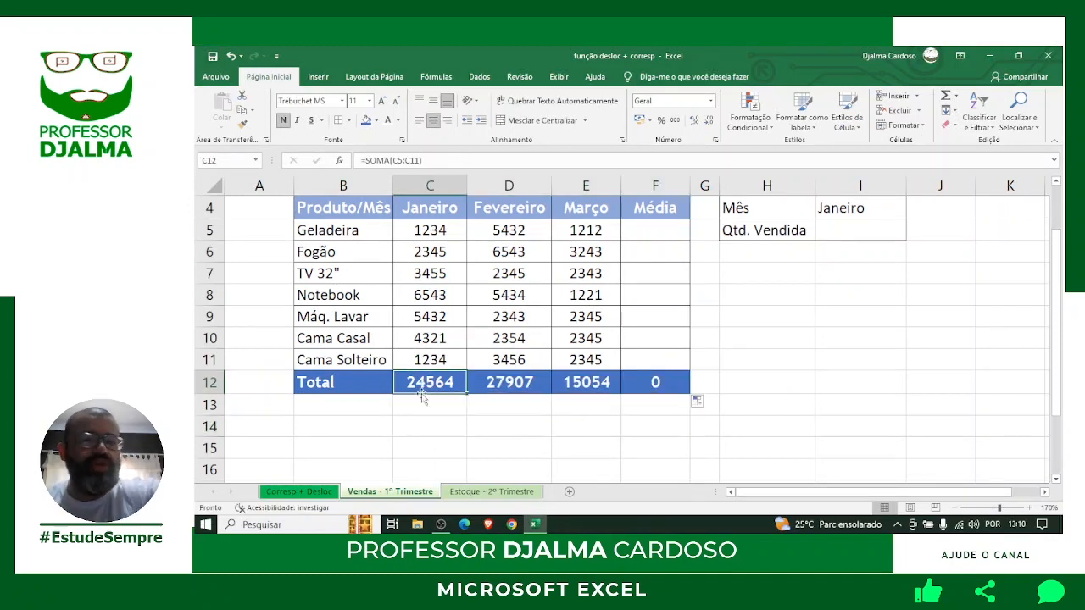
left_click(527, 384)
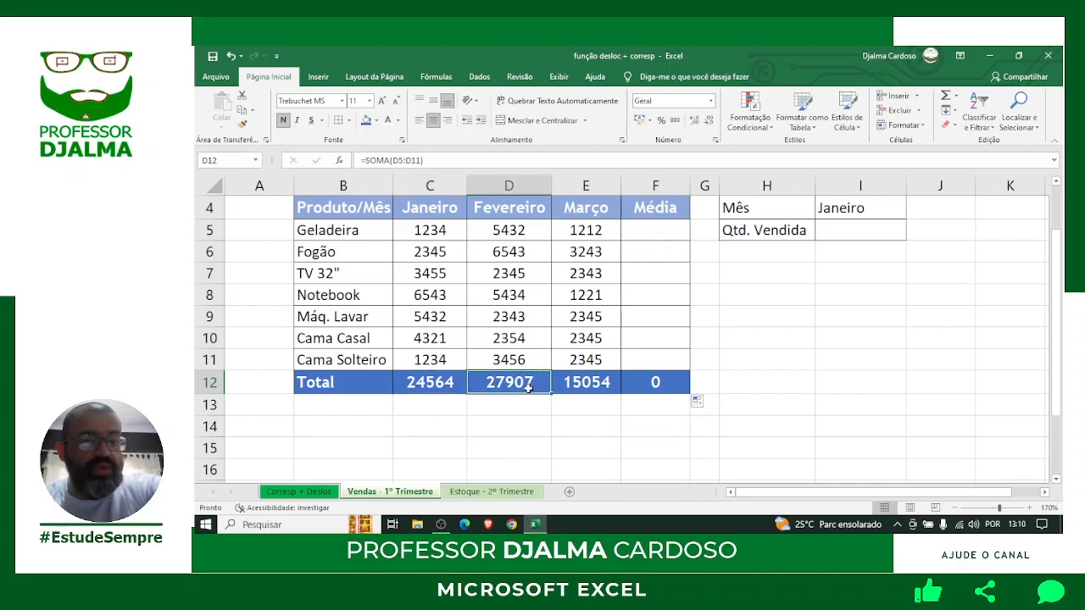
left_click(596, 383)
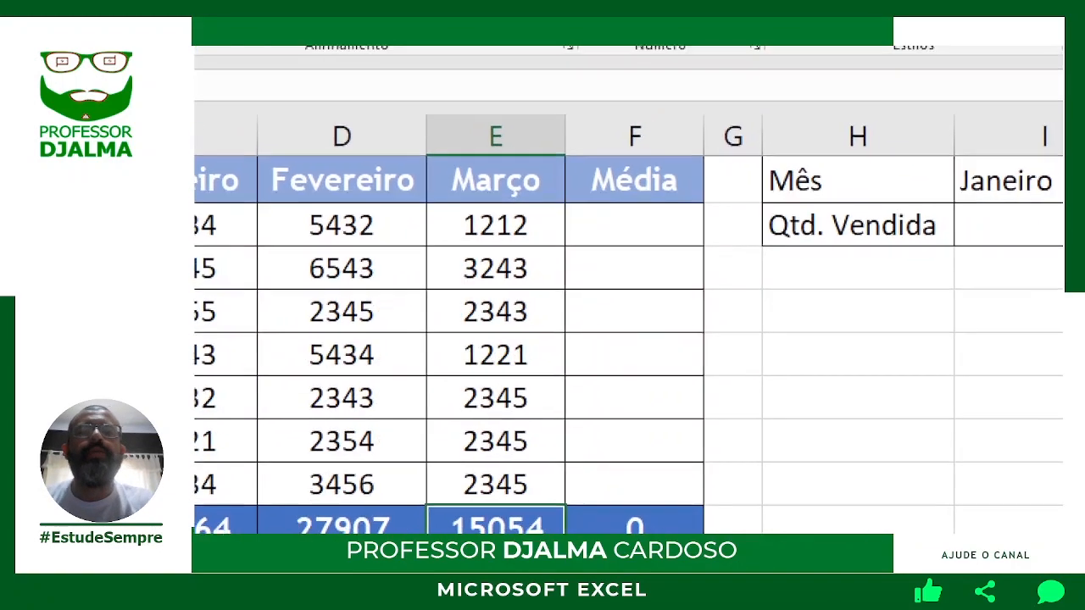
mouse_move(551, 134)
left_mouse_down()
mouse_move(696, 183)
mouse_move(685, 183)
mouse_move(750, 324)
left_mouse_up()
left_click(773, 326)
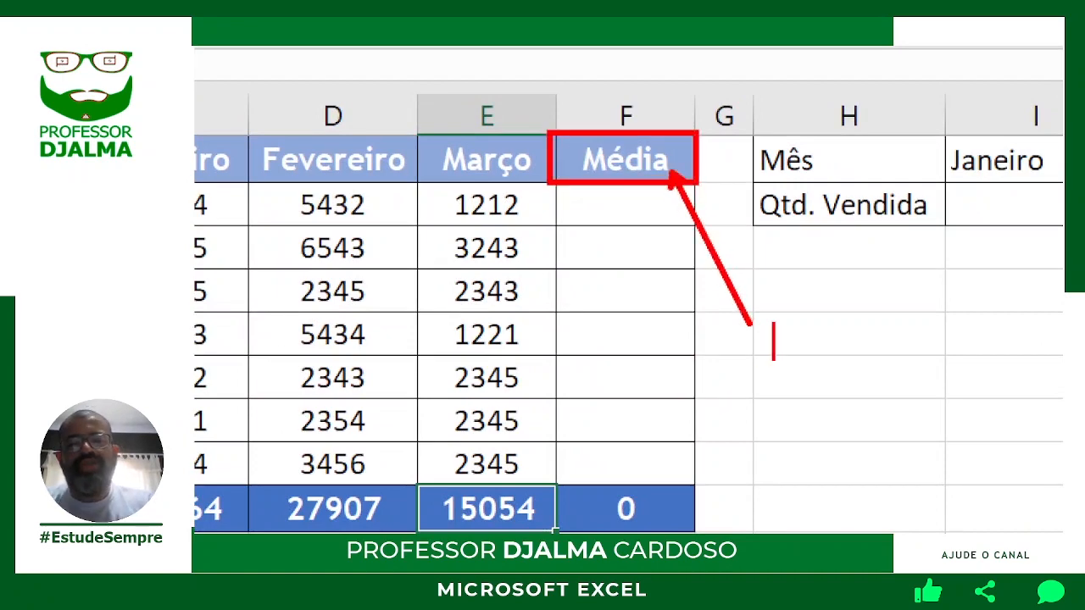
type("estat")
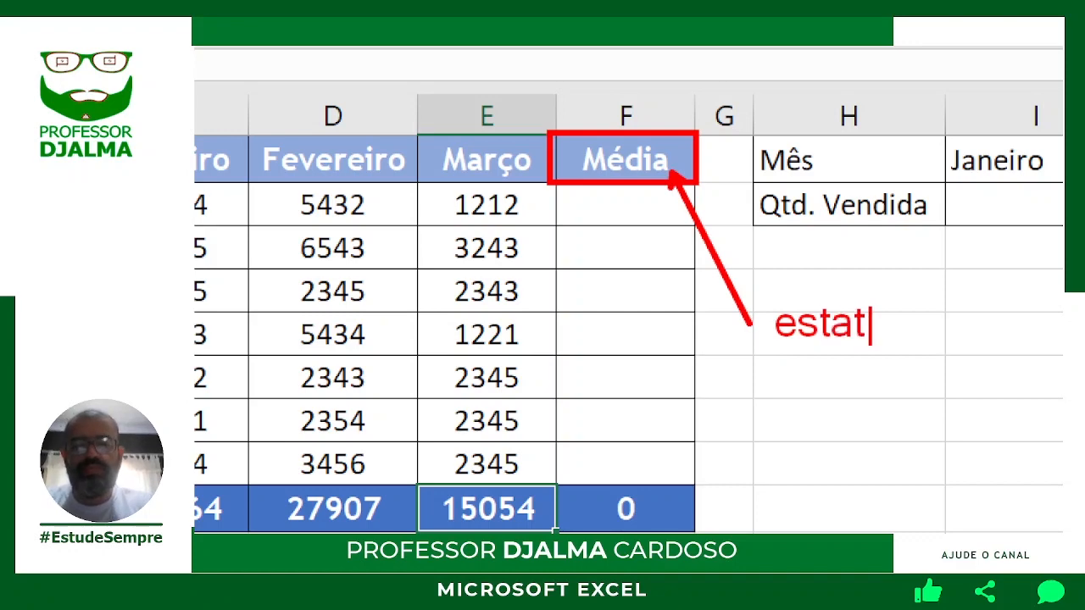
type("ística")
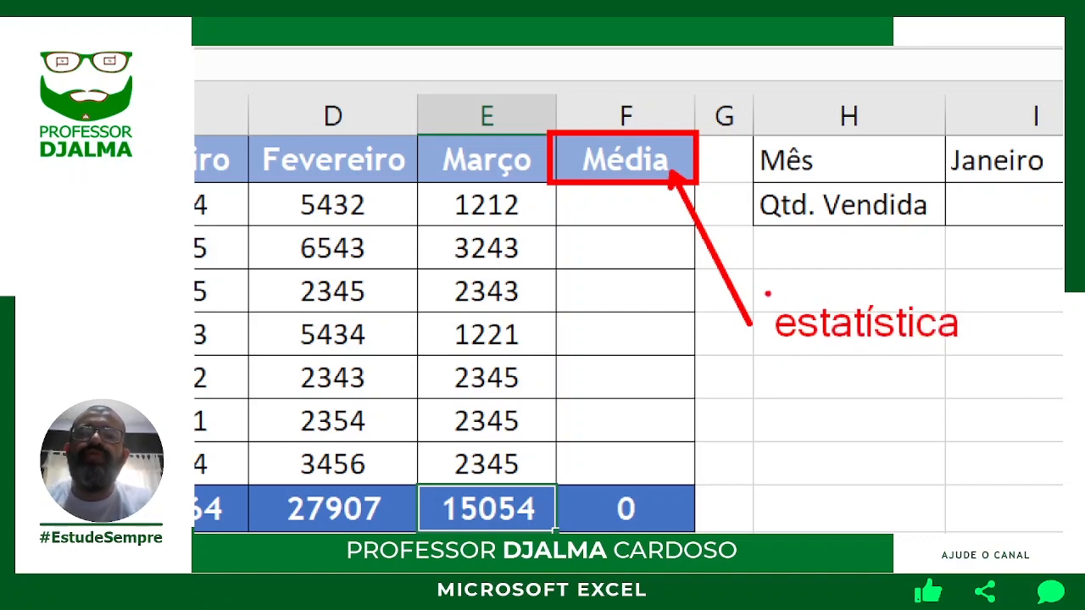
mouse_move(763, 292)
left_mouse_down()
mouse_move(823, 339)
mouse_move(981, 356)
left_mouse_up()
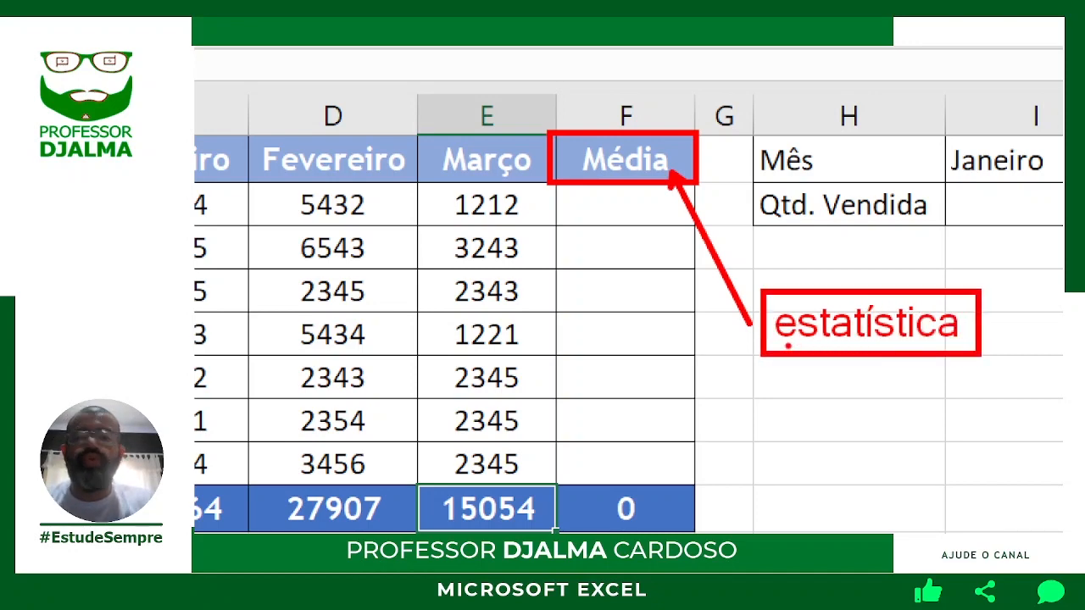
mouse_move(787, 348)
left_mouse_down()
mouse_move(821, 381)
mouse_move(837, 433)
left_mouse_up()
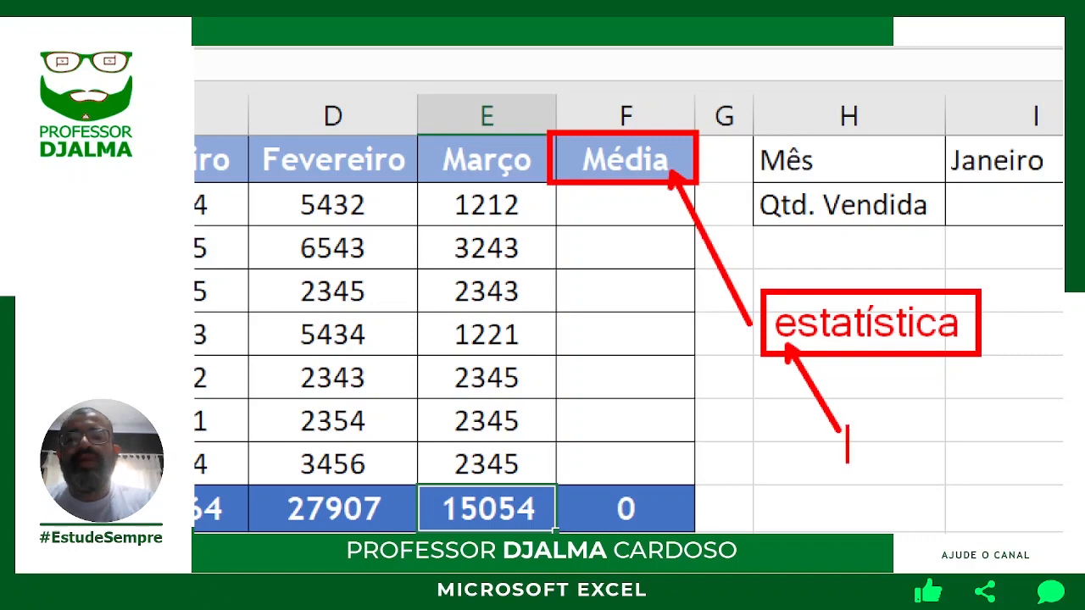
type("com")
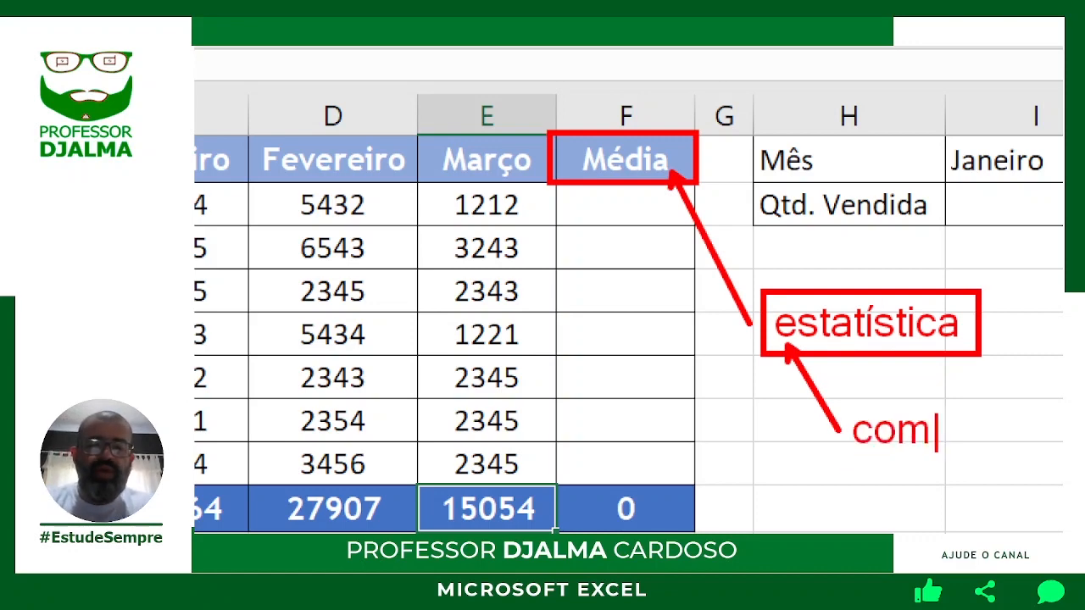
type("prar")
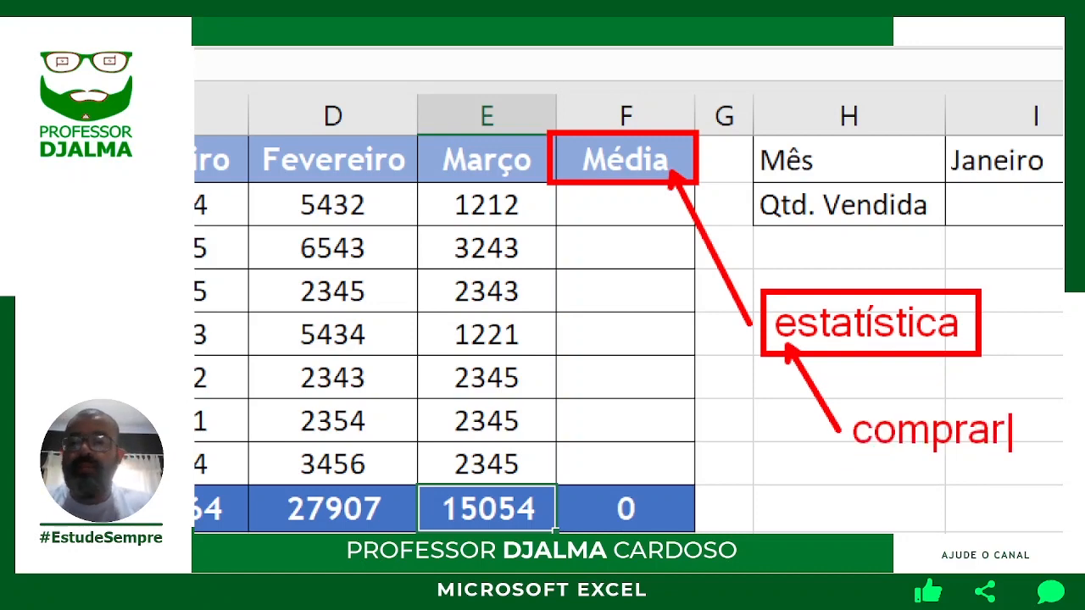
mouse_move(839, 403)
left_mouse_down()
mouse_move(925, 451)
mouse_move(1028, 462)
mouse_move(1012, 463)
left_mouse_up()
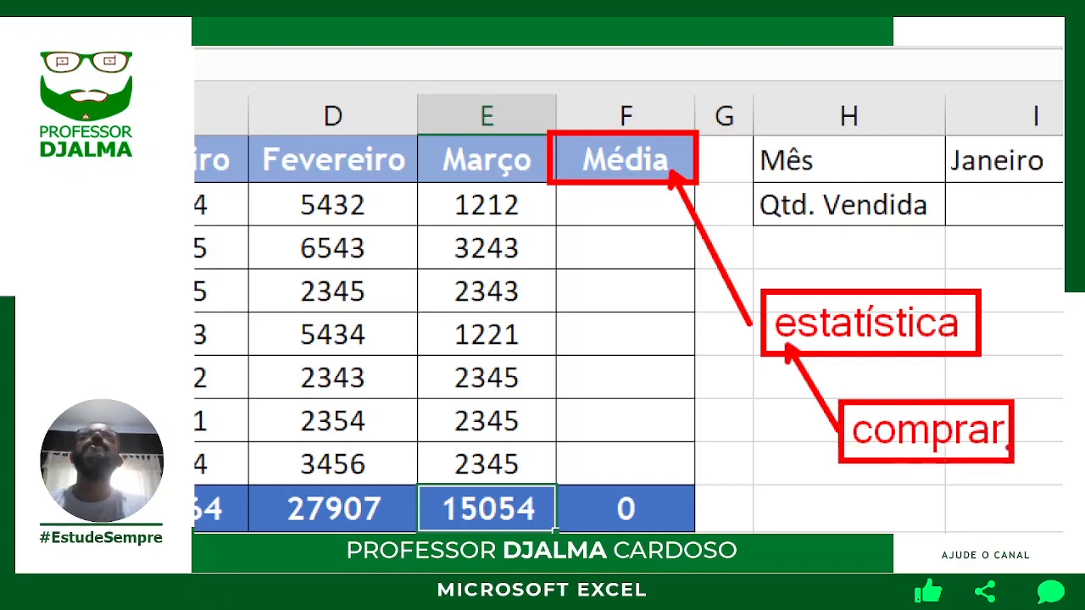
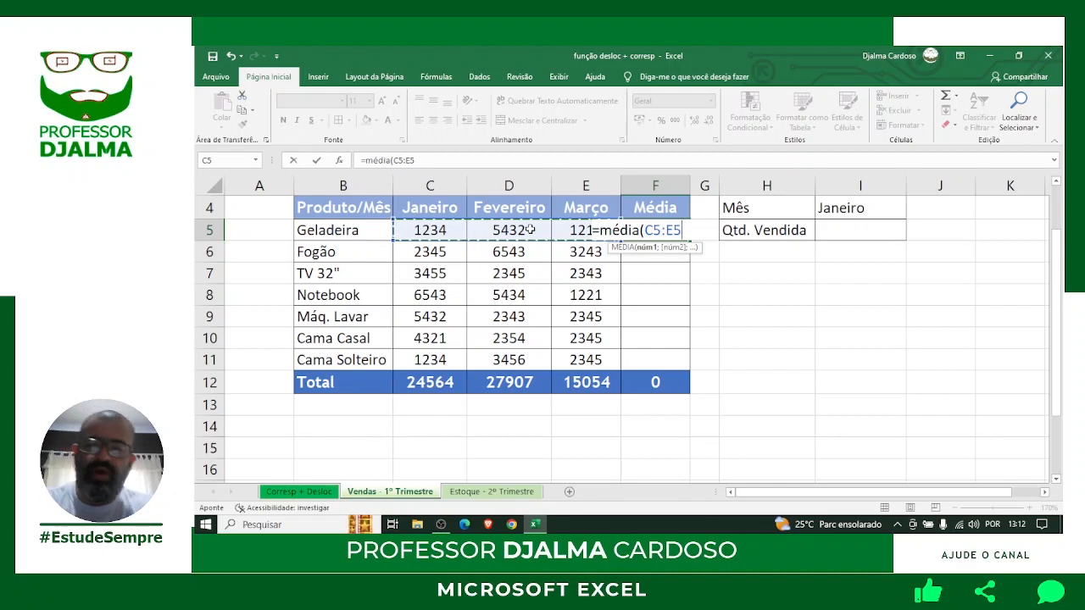
Commit =MÉDIA(C5:E5) in F5 so Geladeira's average shows 2626, then reselect F5.
key("Return")
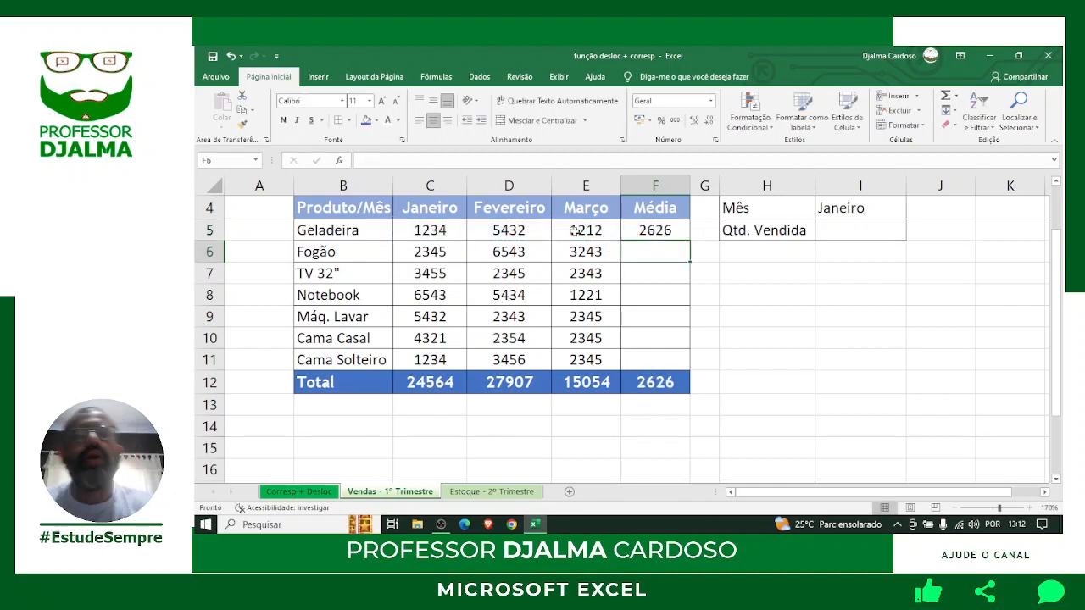
left_click(651, 226)
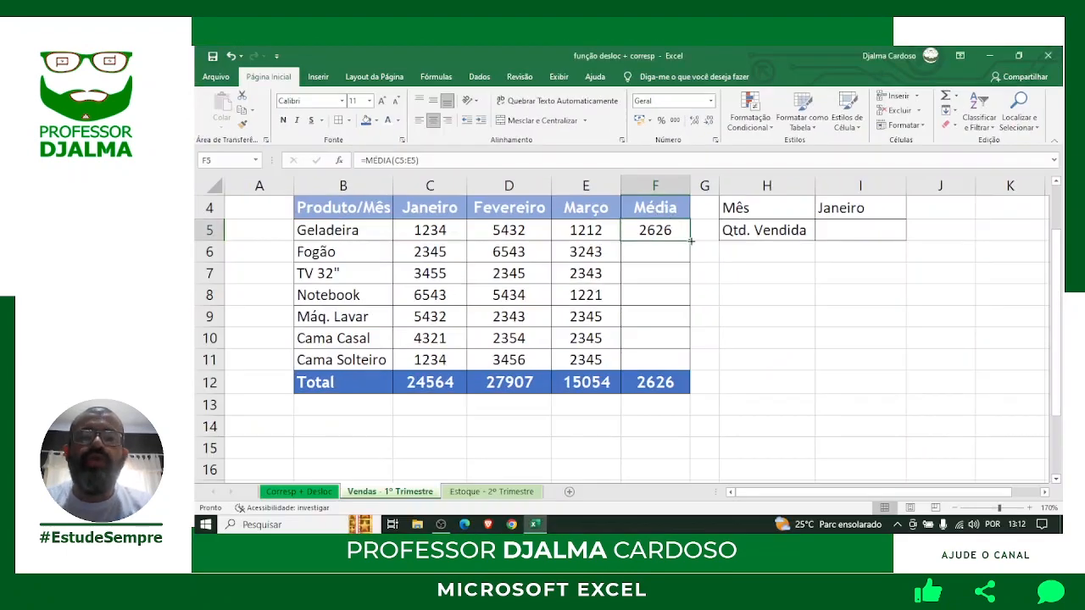
Fill F5's average formula down to F11 and select the averages F5:F11.
left_click_drag(691, 241, 690, 368)
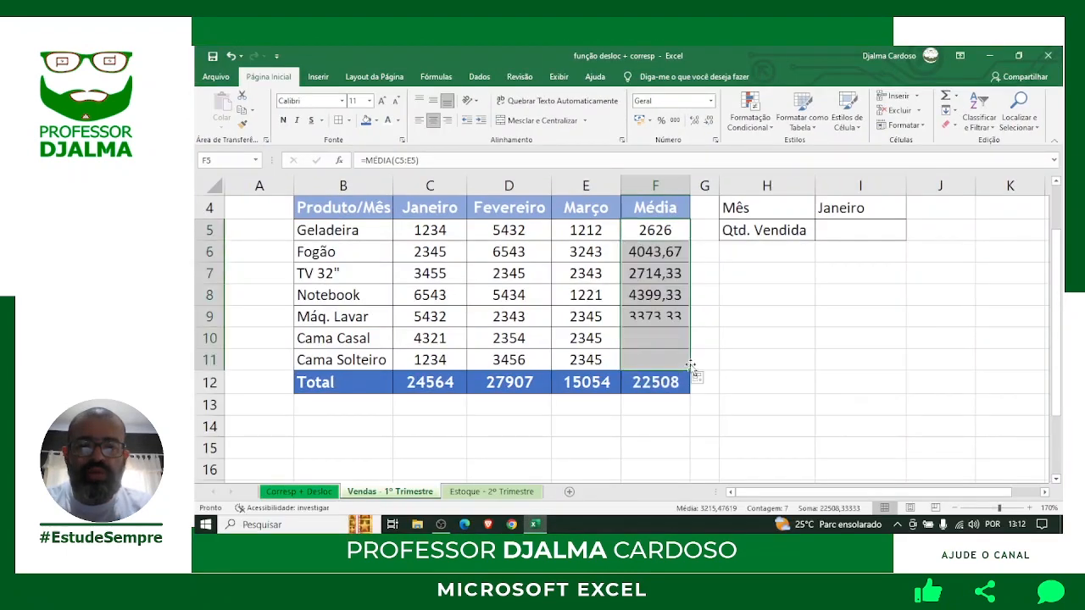
left_click(752, 369)
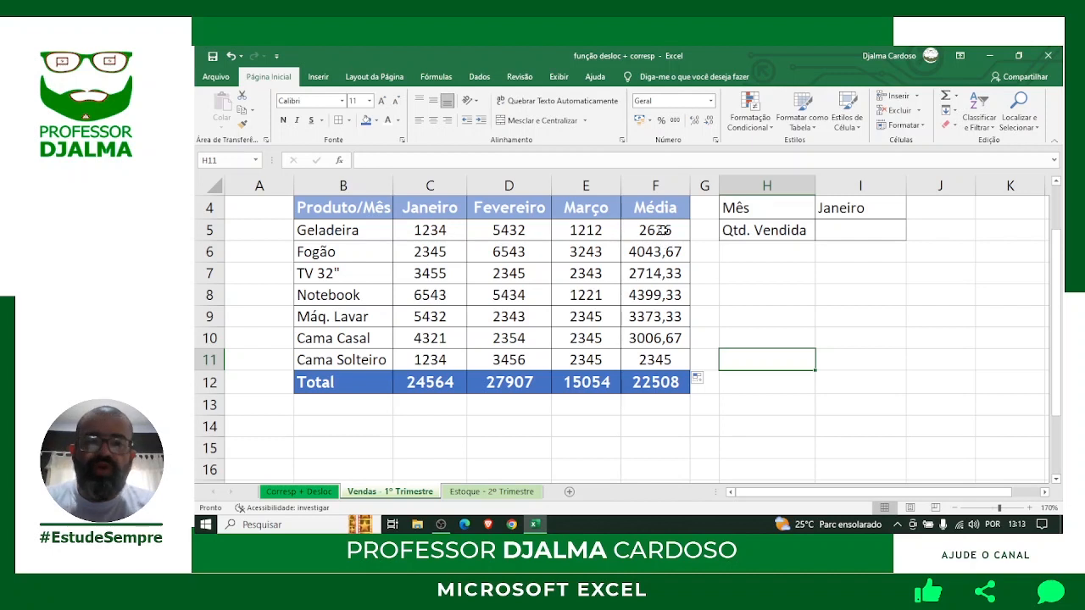
left_click_drag(662, 230, 664, 357)
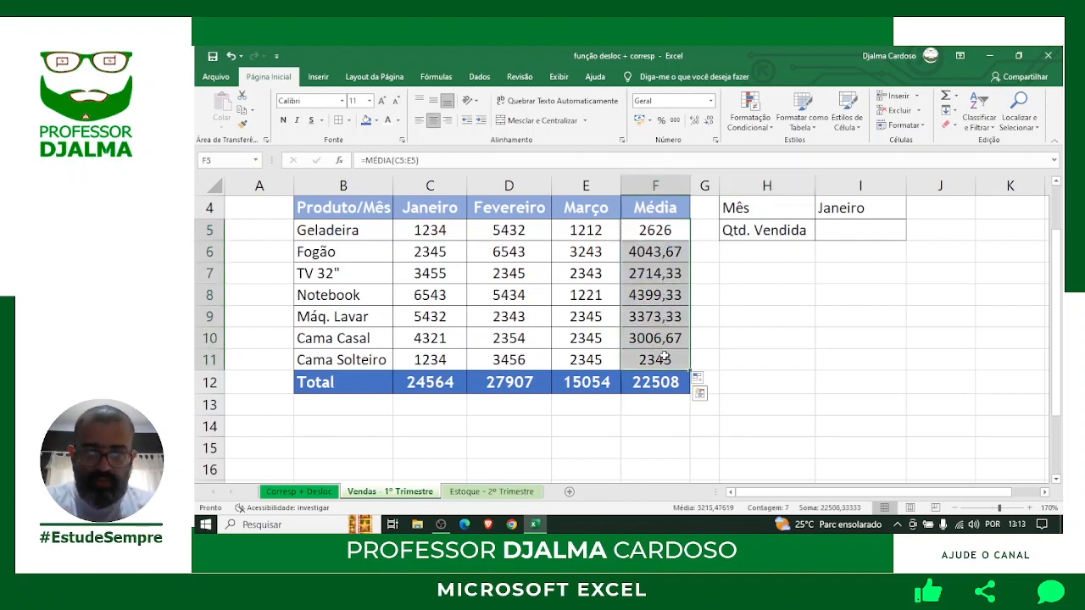
left_click_drag(651, 233, 656, 354)
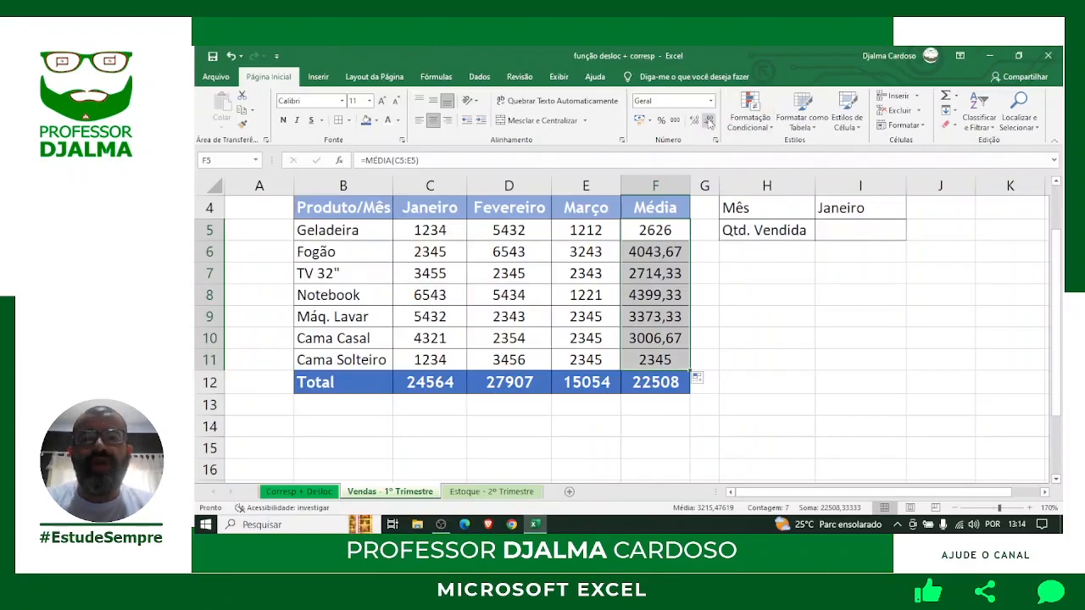
Cut the F5:F11 averages to zero decimals so Fogão shows 4044 and Notebook 4399.
left_click(757, 237)
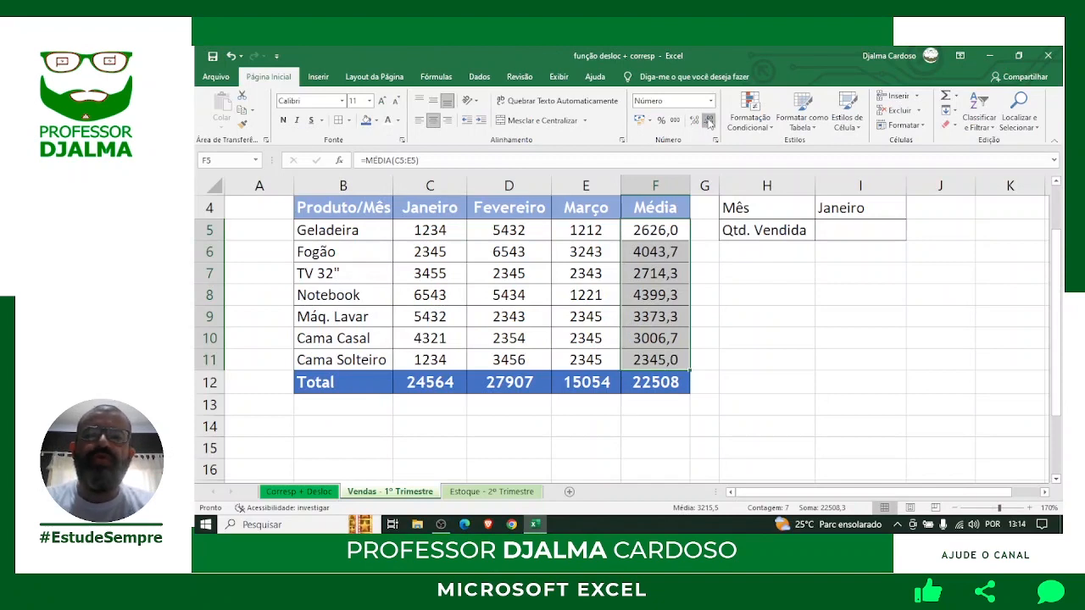
left_click(709, 123)
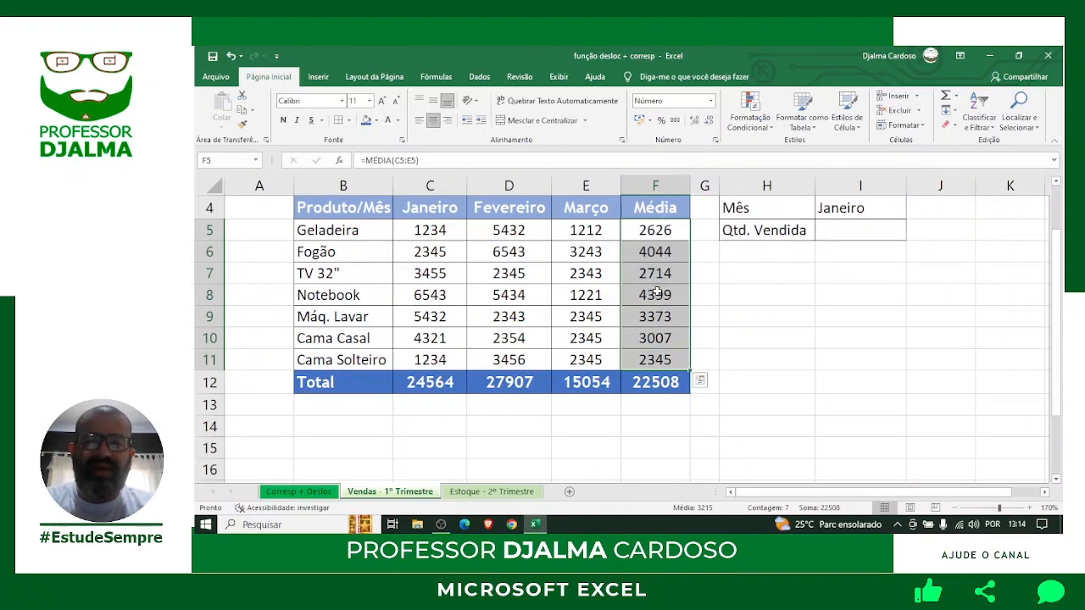
left_click(727, 334)
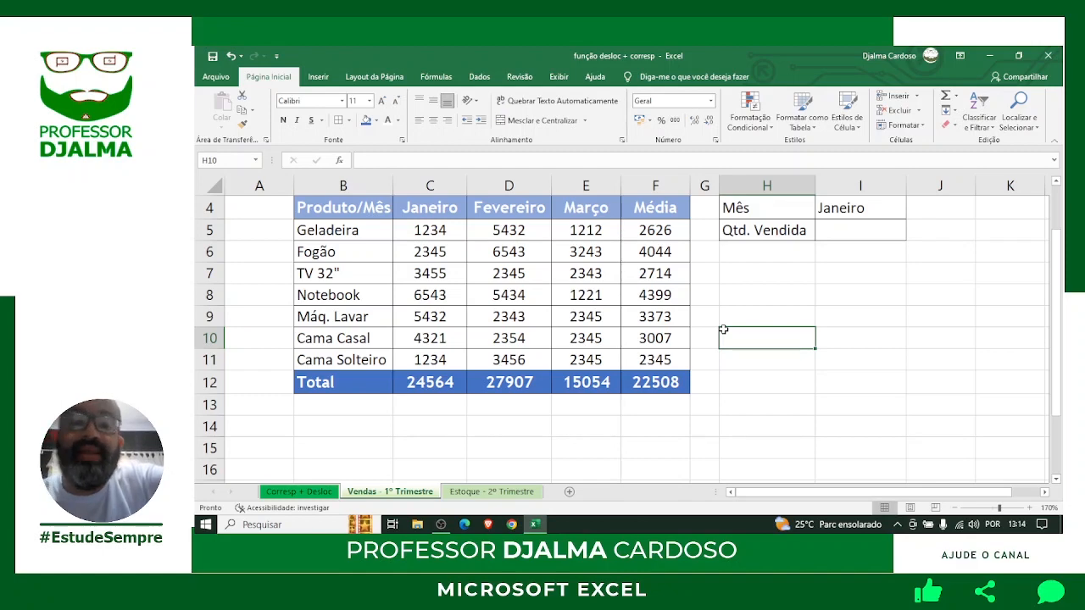
Apply the thousands-separator format to all figures in C5:F12.
scroll(723, 330, "up", 1)
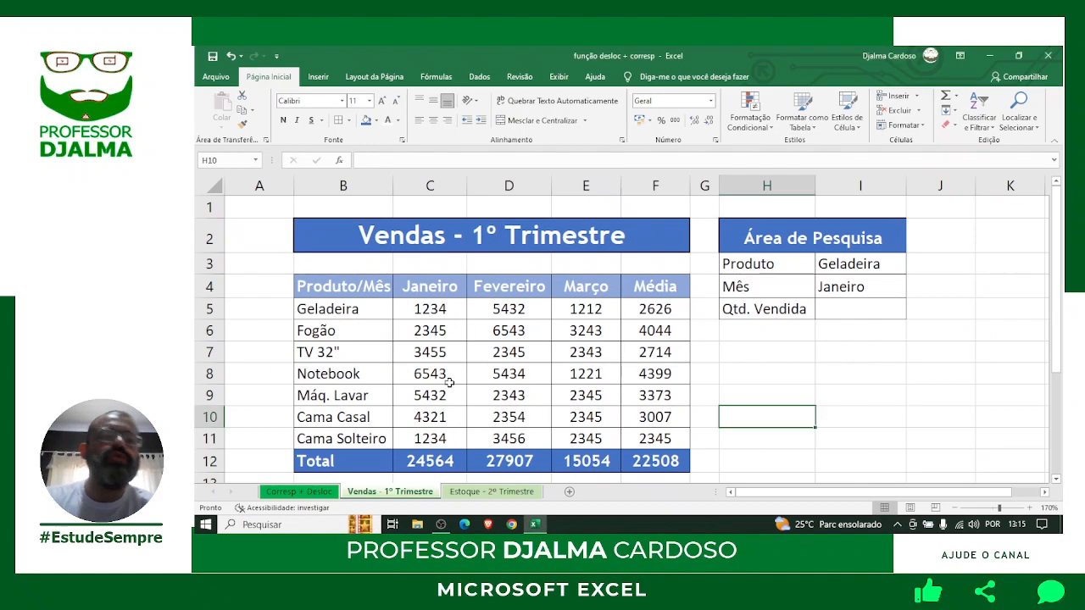
left_click_drag(428, 309, 632, 455)
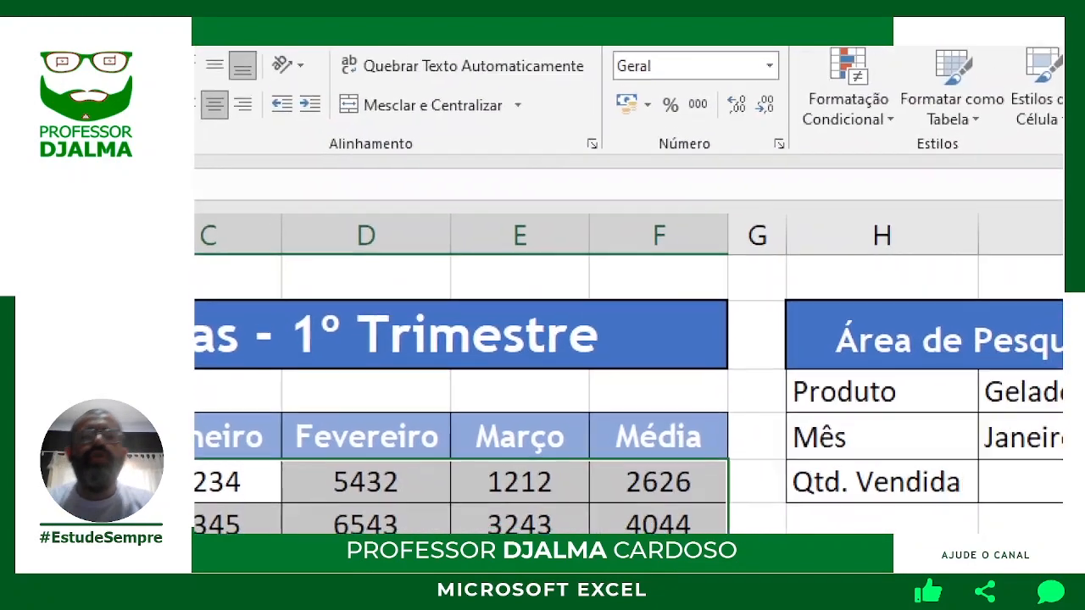
key("ctrl+q")
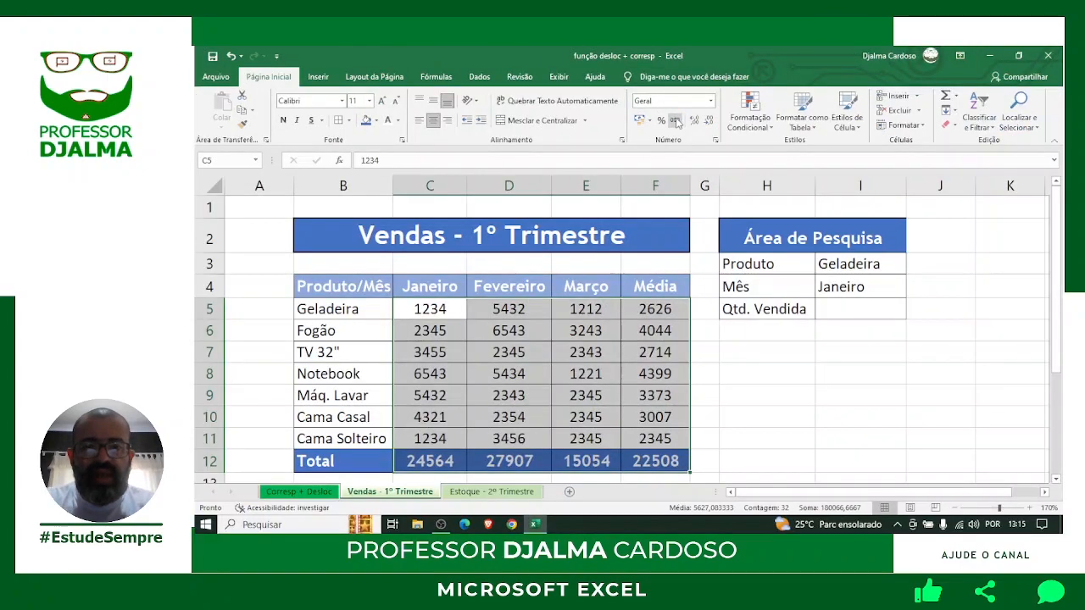
left_click(676, 121)
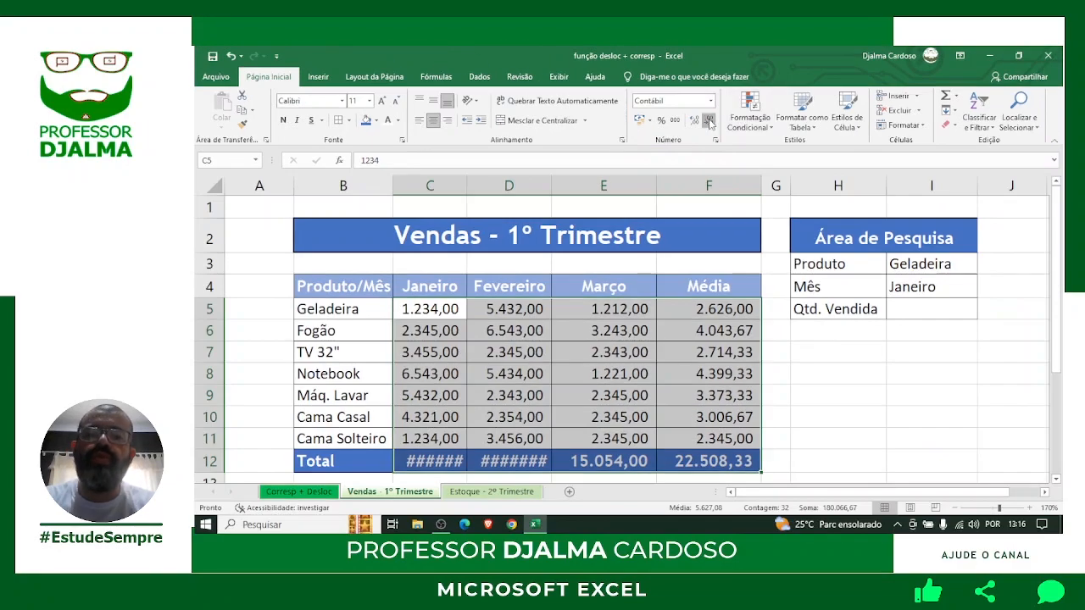
Remove both decimal places so figures read like 4.044 and 24.564.
left_click(792, 212)
left_click(711, 122)
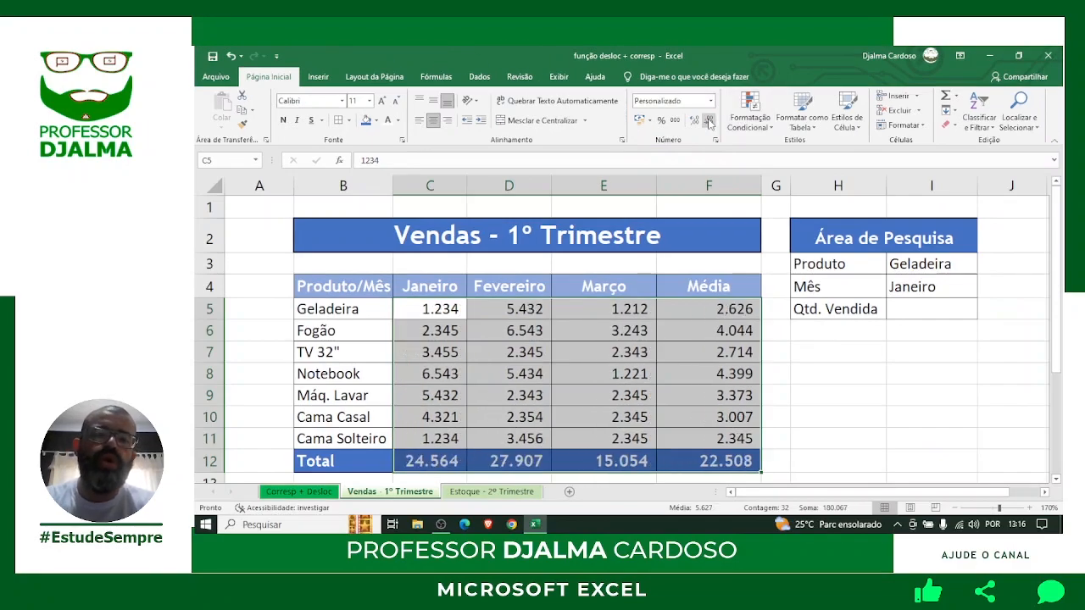
left_click(837, 394)
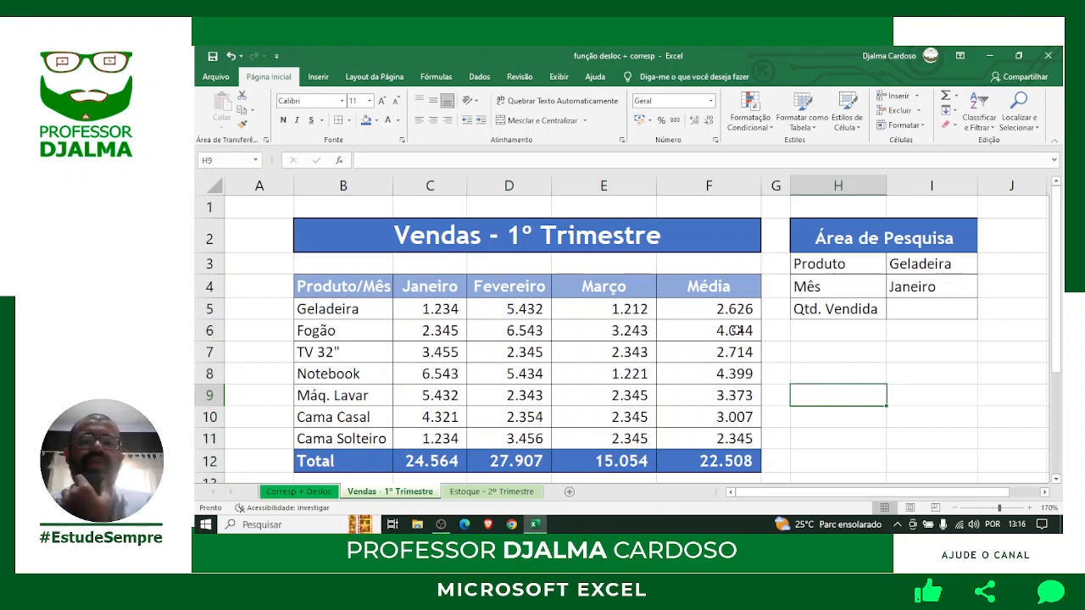
Check the average formulas for Fogão, TV 32" and Notebook in F6 to F8.
left_click(736, 331)
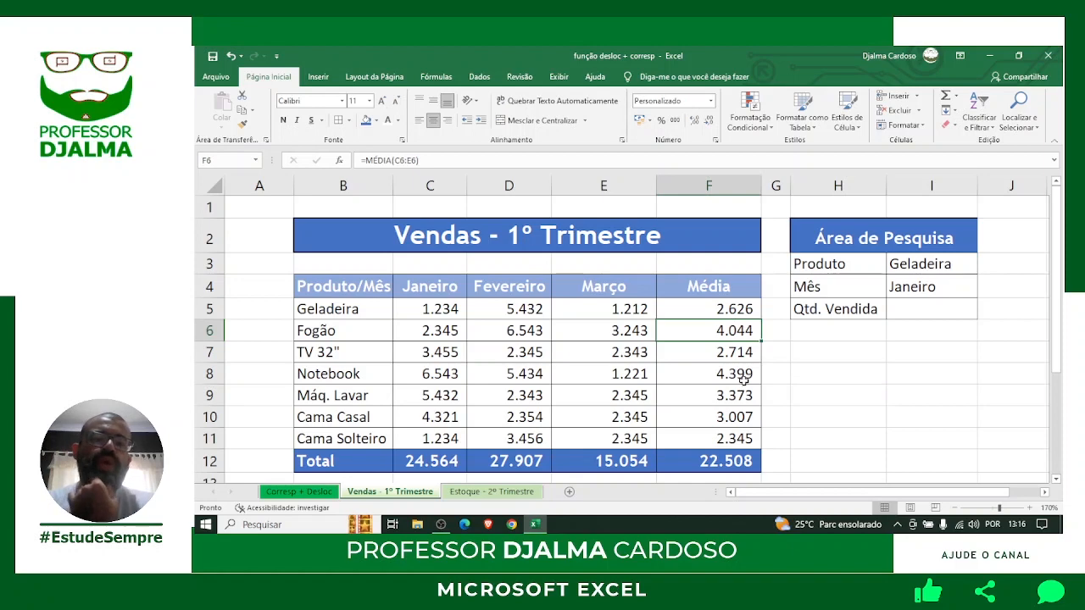
left_click(738, 356)
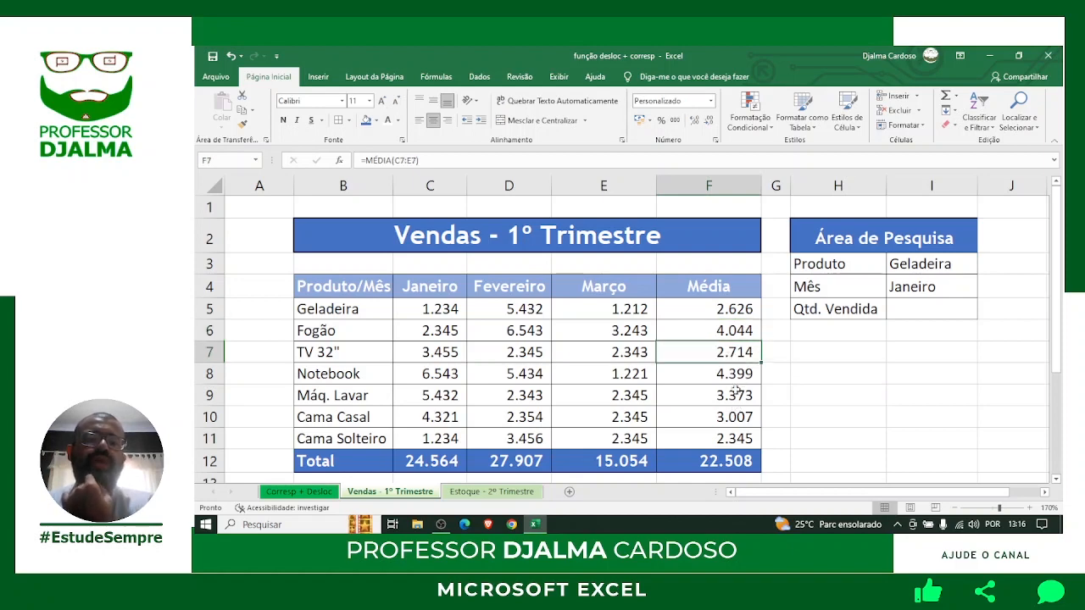
left_click(735, 375)
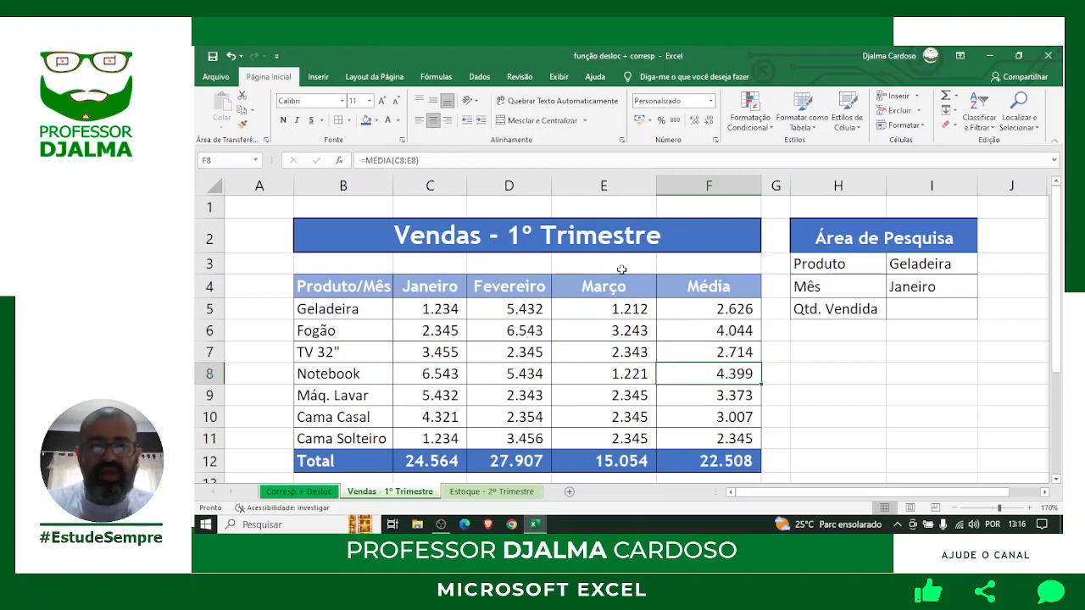
Narrow the Março and Média columns (Média to 9,57) and select the Área de Pesquisa box.
left_click_drag(658, 184, 632, 184)
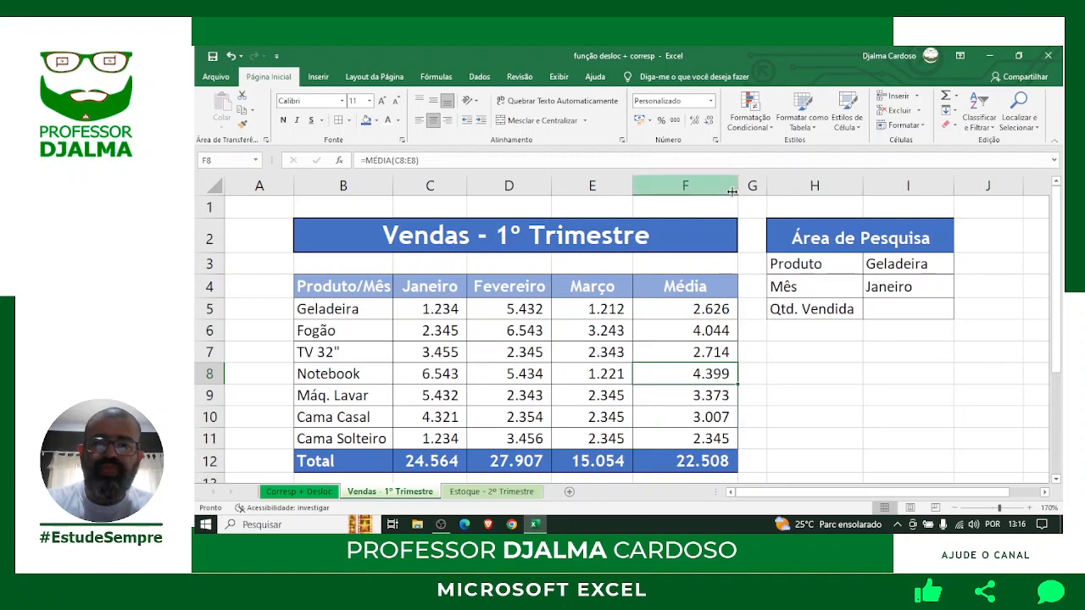
left_click_drag(738, 185, 715, 185)
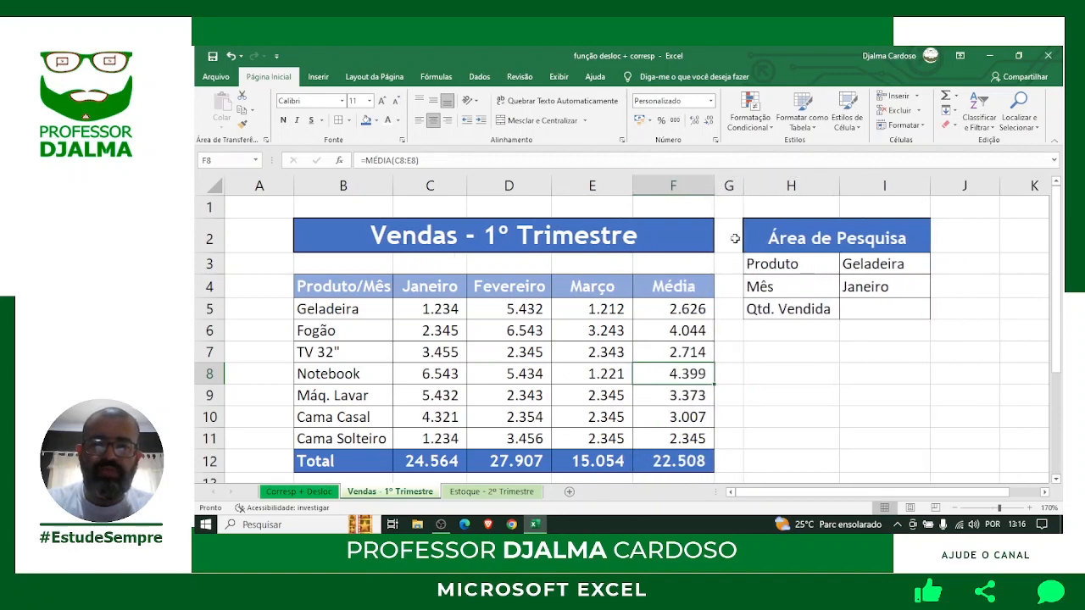
left_click(797, 354)
left_click(886, 242)
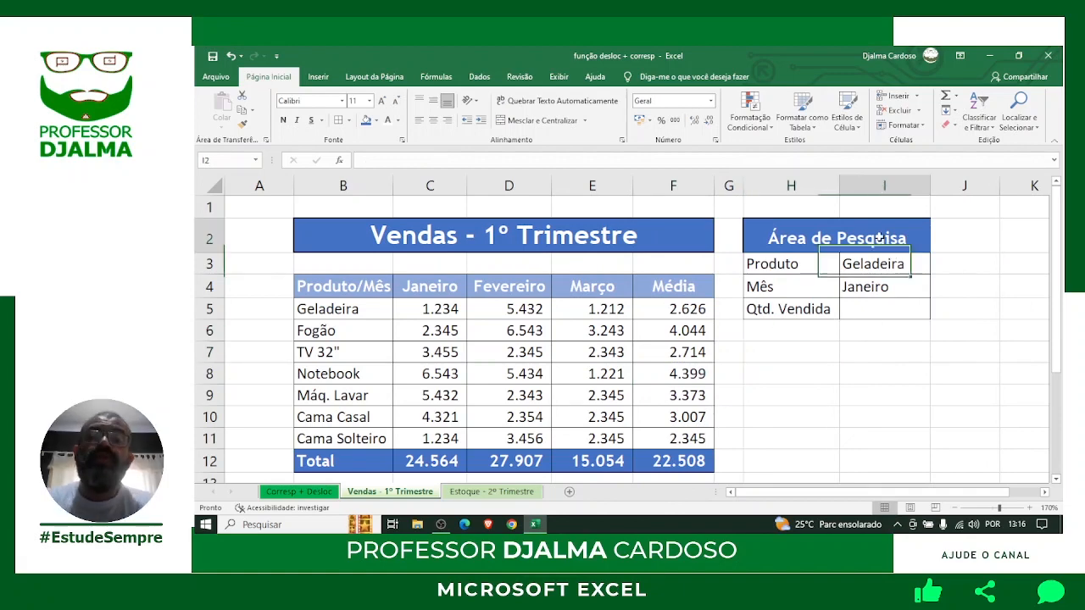
left_click_drag(800, 240, 887, 308)
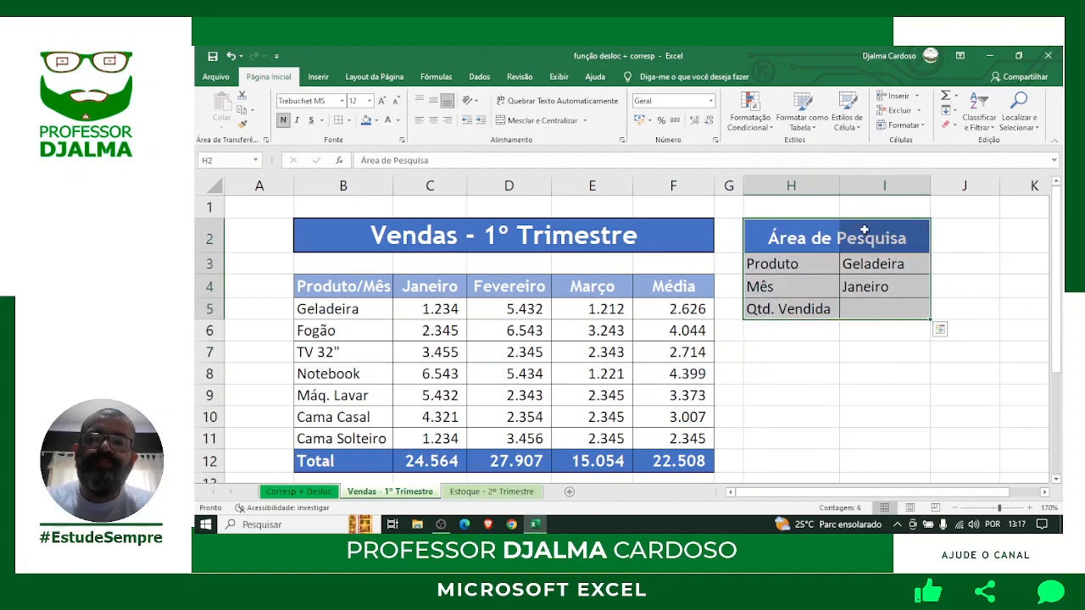
Point a red arrow at Qtd. Vendida and add a red-boxed two-line note 'desloc' / 'corresp'.
left_click_drag(866, 231, 826, 315)
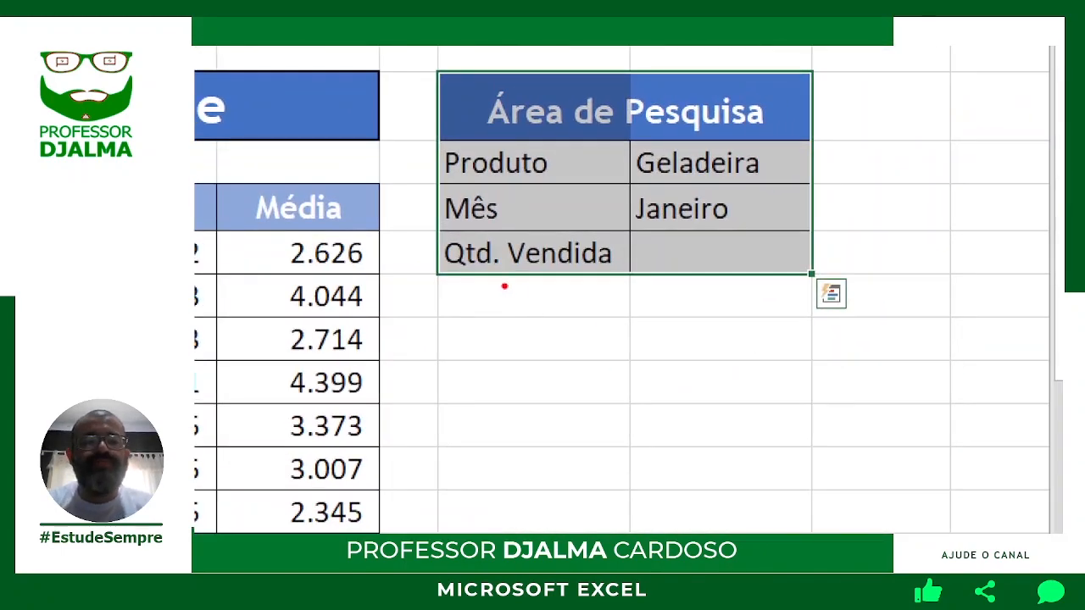
left_click_drag(505, 286, 585, 360)
type("t")
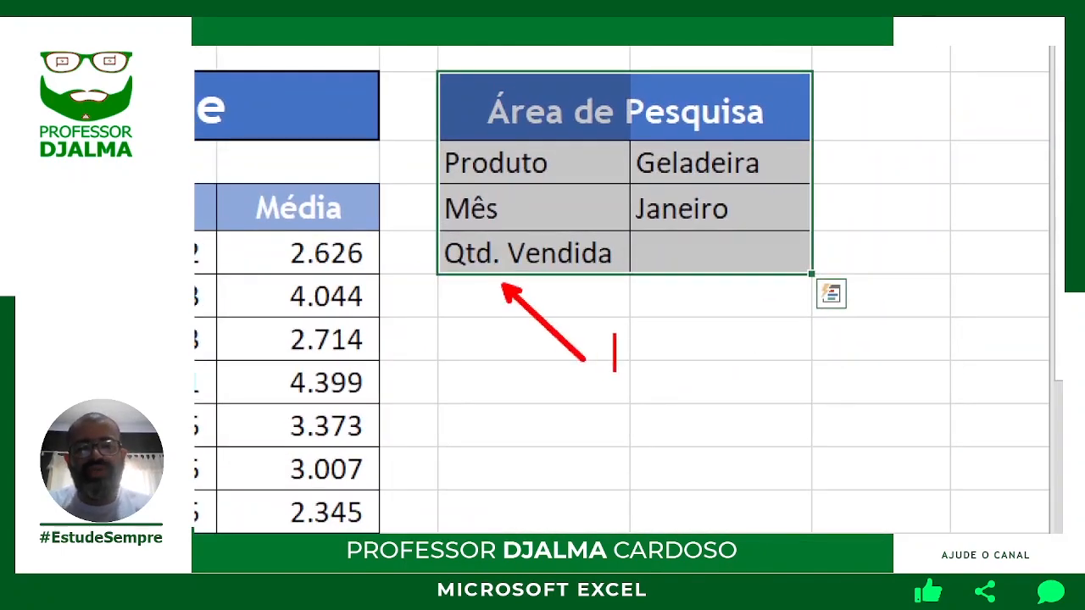
type("desloc")
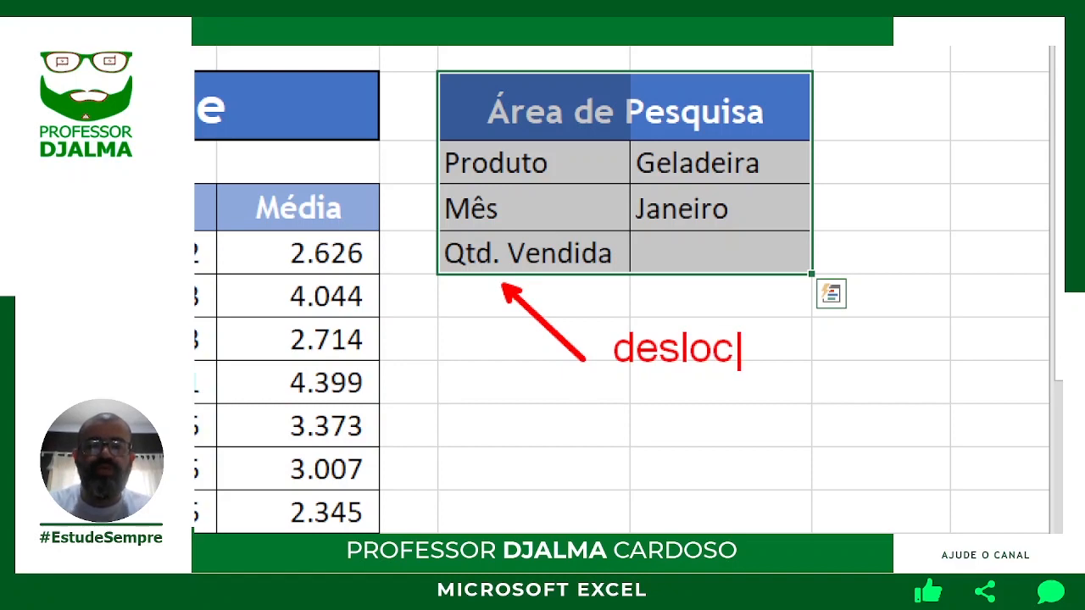
key("Return")
type("corres")
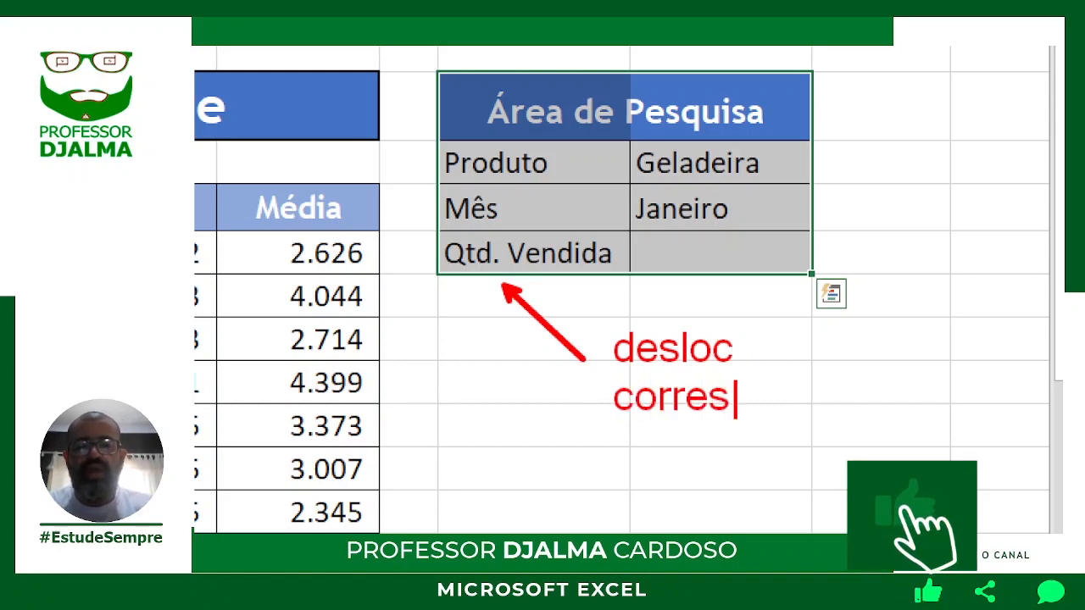
type("p")
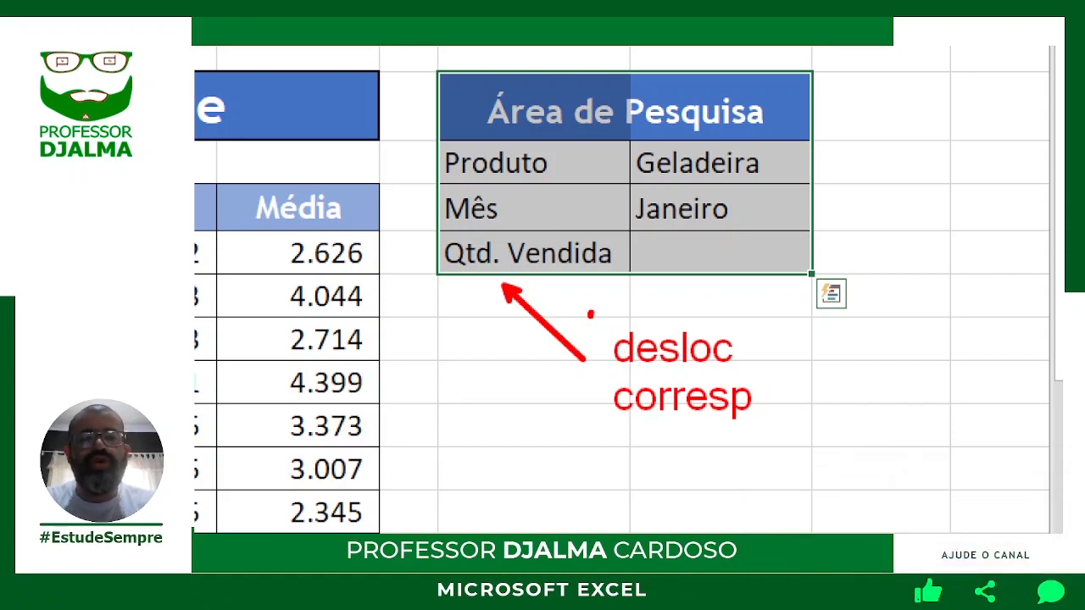
mouse_move(591, 313)
left_mouse_down()
mouse_move(721, 412)
mouse_move(788, 437)
left_mouse_up()
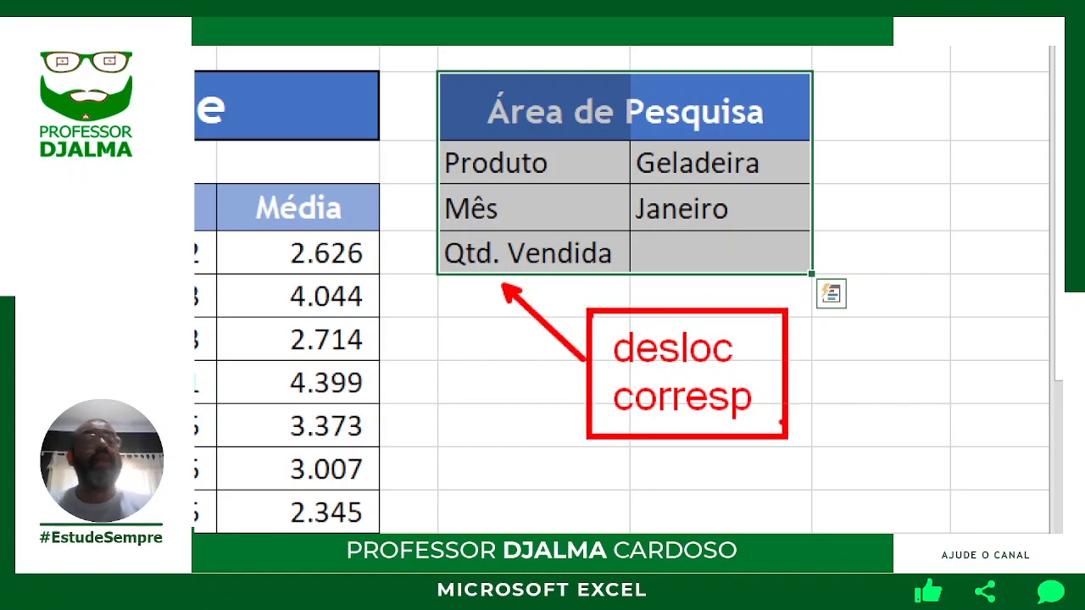
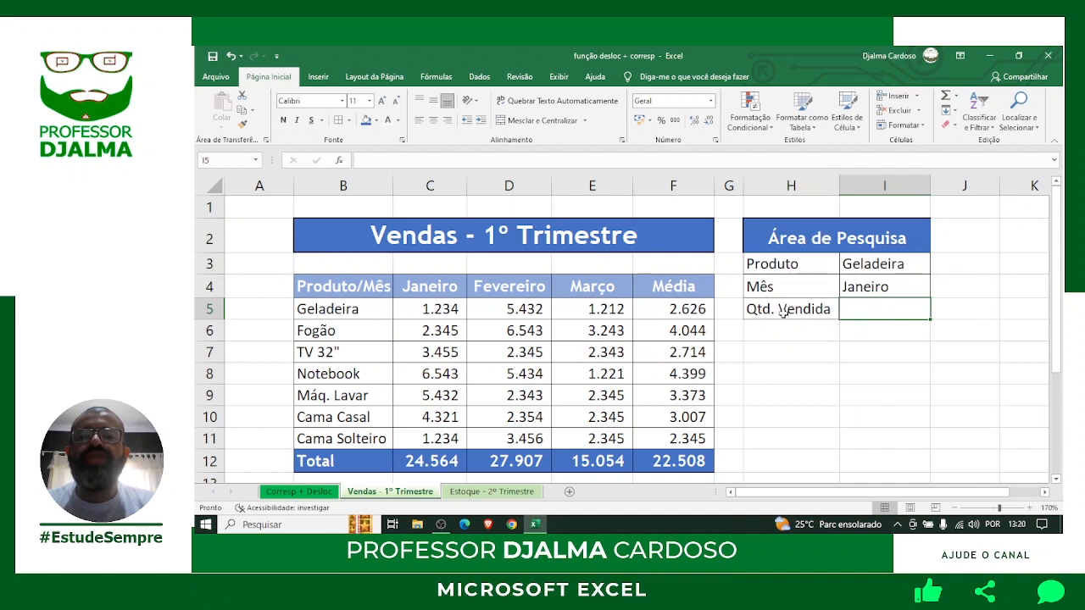
Check the criteria Geladeira and Janeiro, zoom to 200%, and begin =DESLOC( in the Qtd. Vendida cell.
left_click(904, 264)
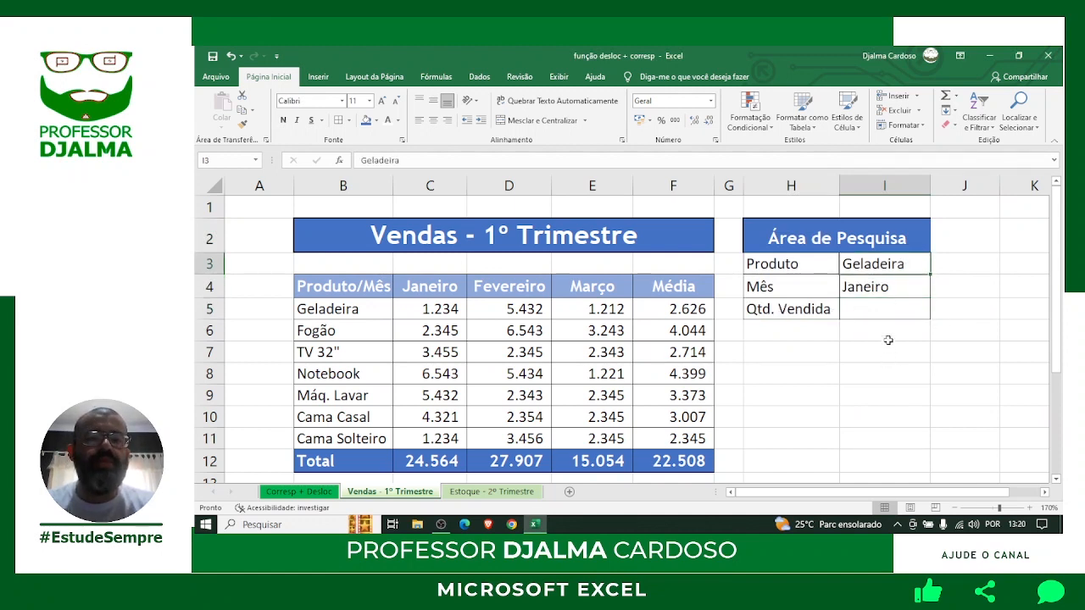
left_click(884, 287)
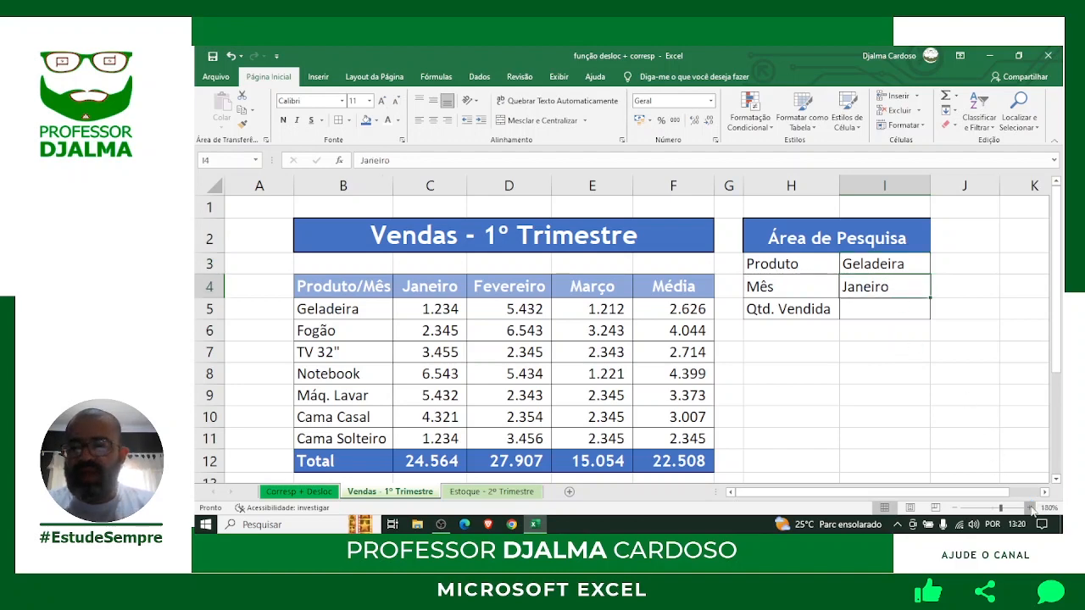
left_click(1031, 508)
left_click(1031, 508)
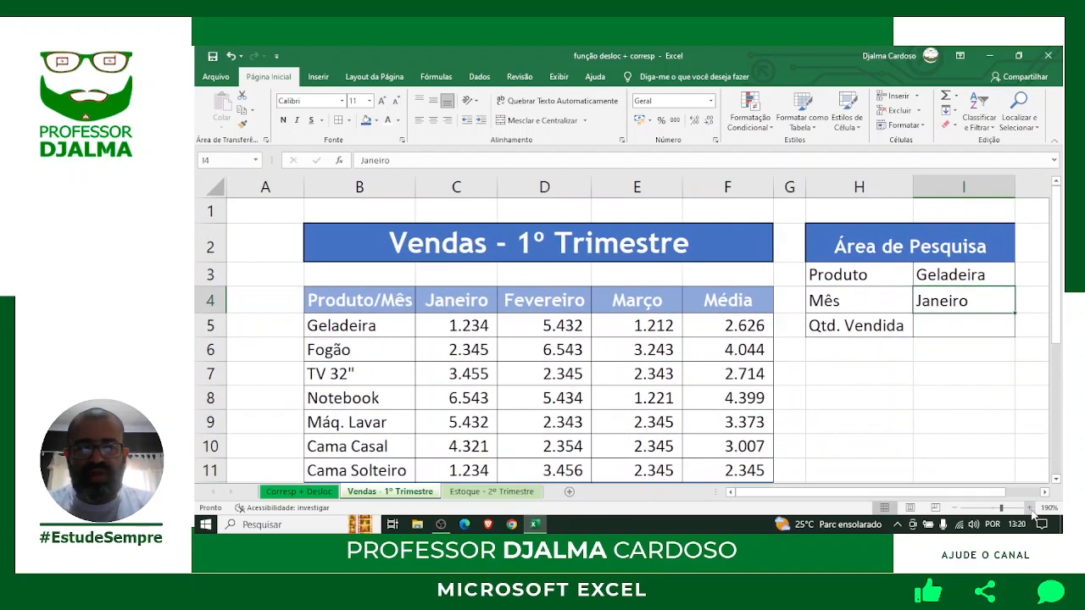
left_click(1030, 508)
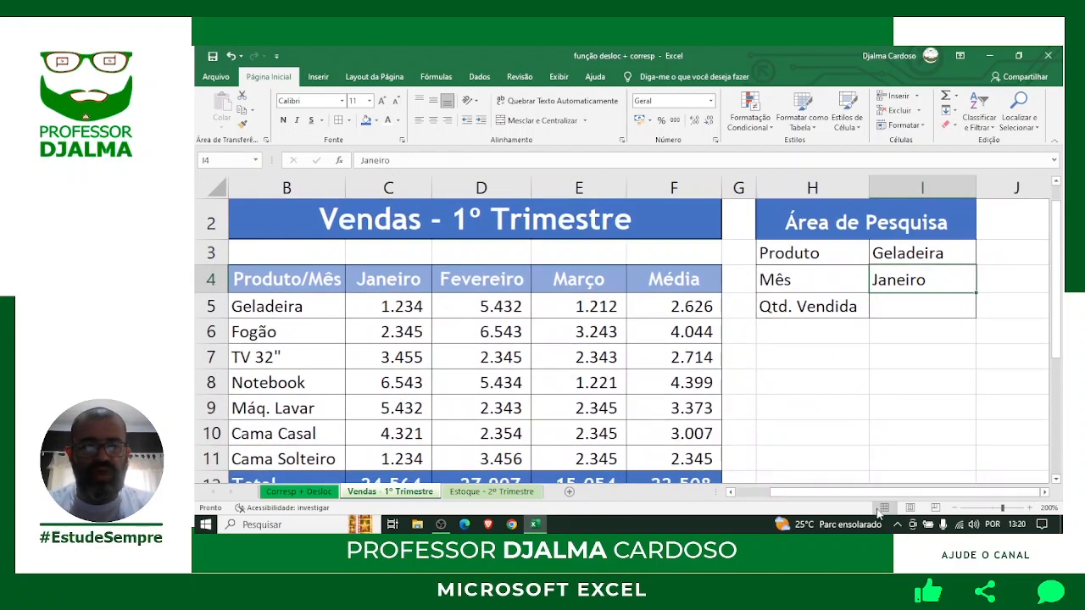
left_click(890, 306)
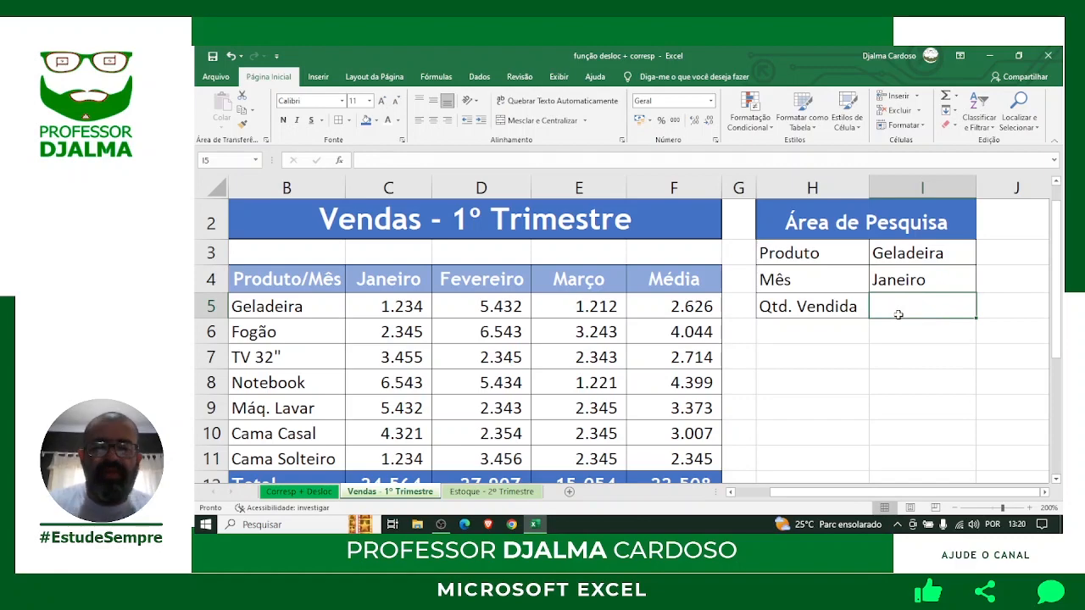
type("=DESLOC")
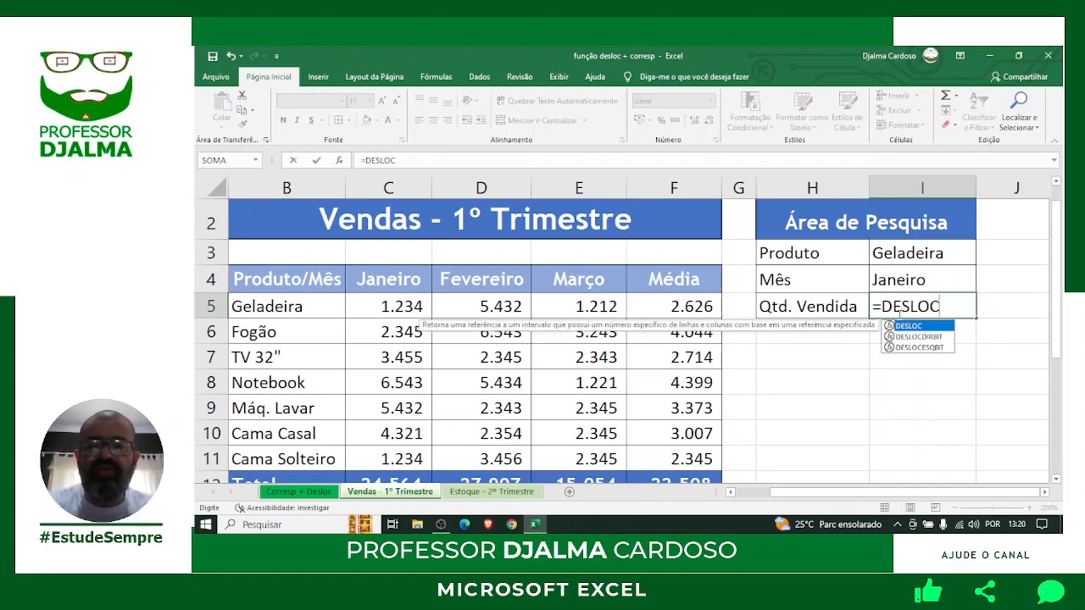
type("(")
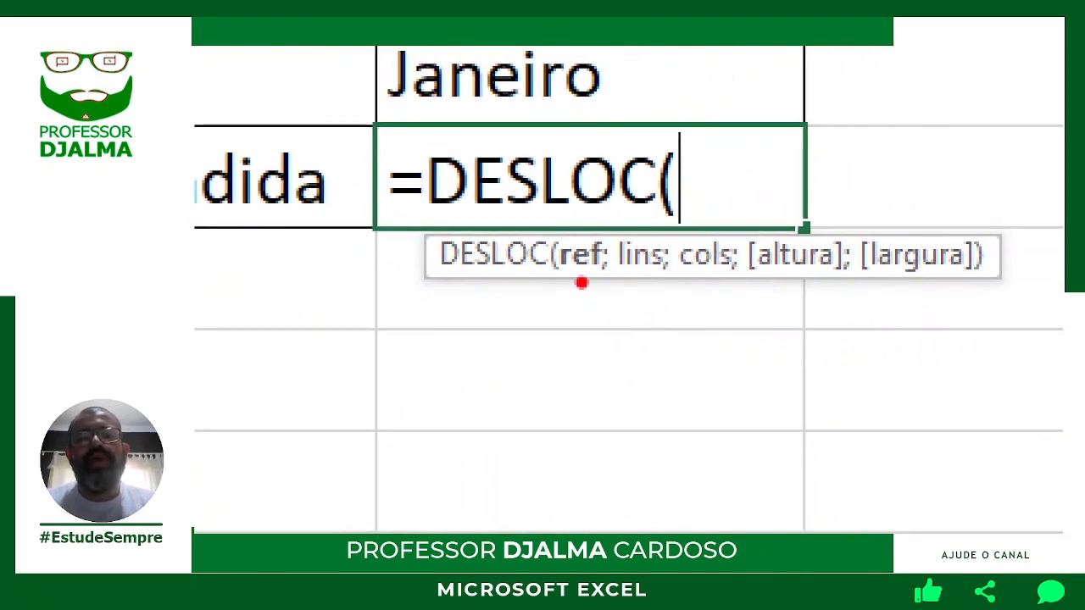
Mark DESLOC's ref, lins, cols, altura and largura arguments and add a framed note 'PRIMEIRA CELULA' / 'DA PLANILHA'.
left_click_drag(573, 276, 580, 399)
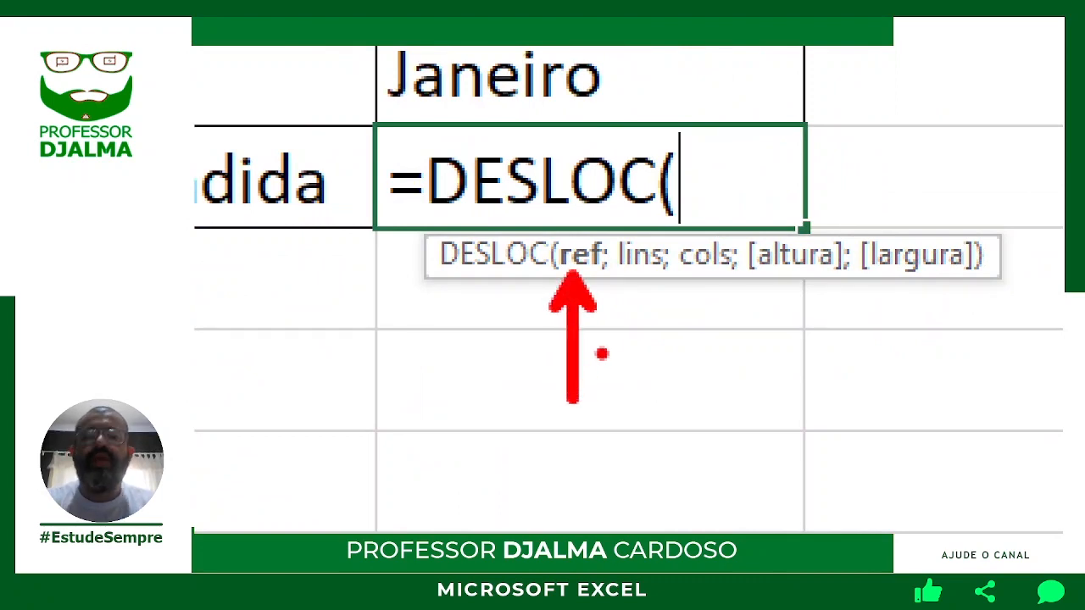
left_click_drag(641, 284, 645, 403)
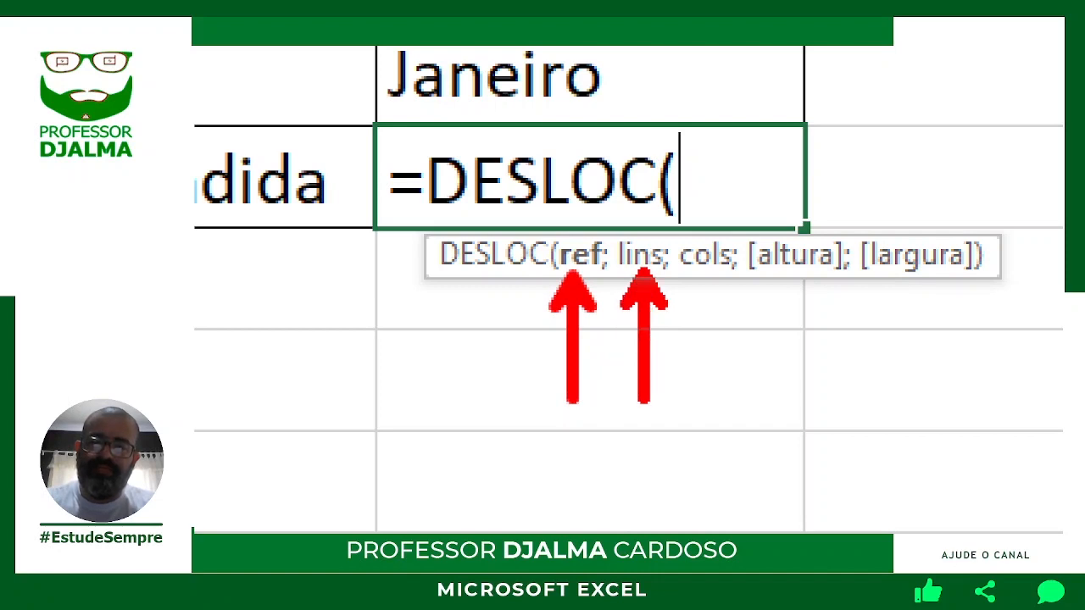
left_click_drag(702, 279, 704, 400)
left_click_drag(791, 286, 788, 405)
left_click_drag(923, 295, 930, 413)
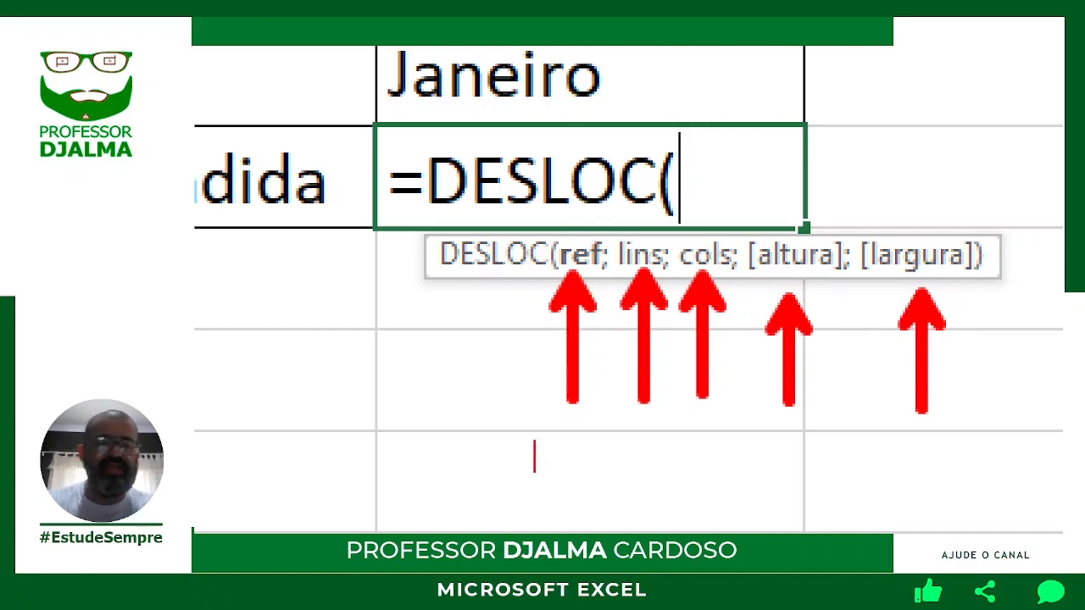
type("PRIMEI")
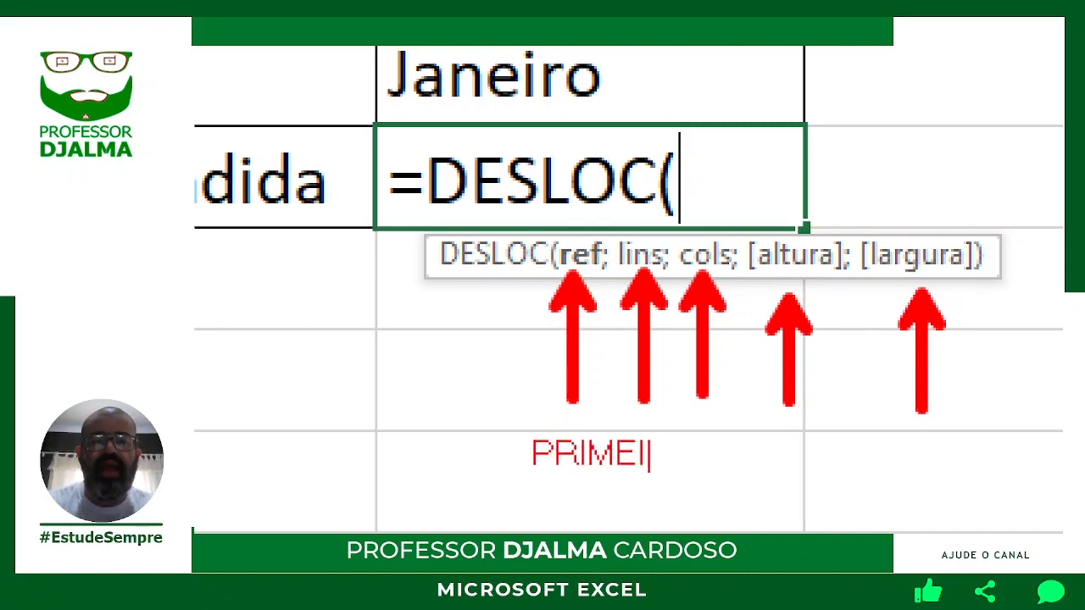
type("RA CELULA")
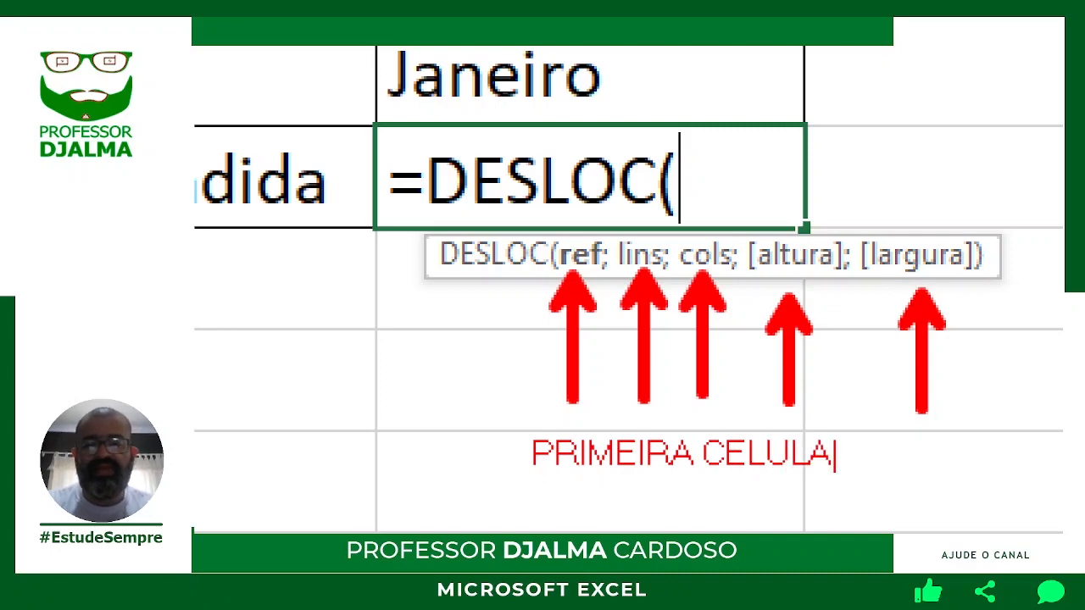
key("Return")
type("DA P")
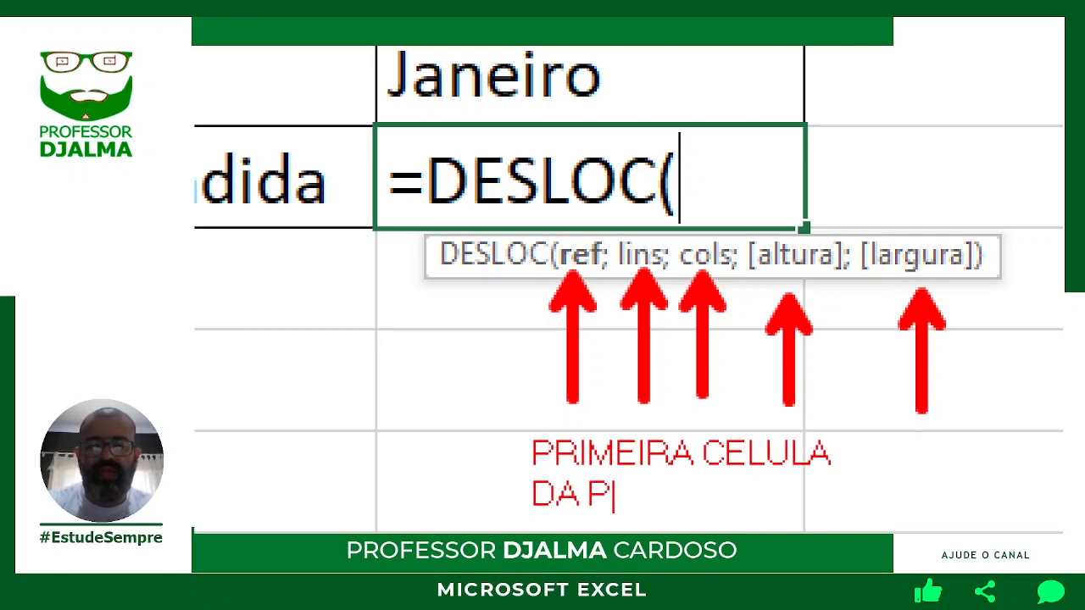
type("LANILHA")
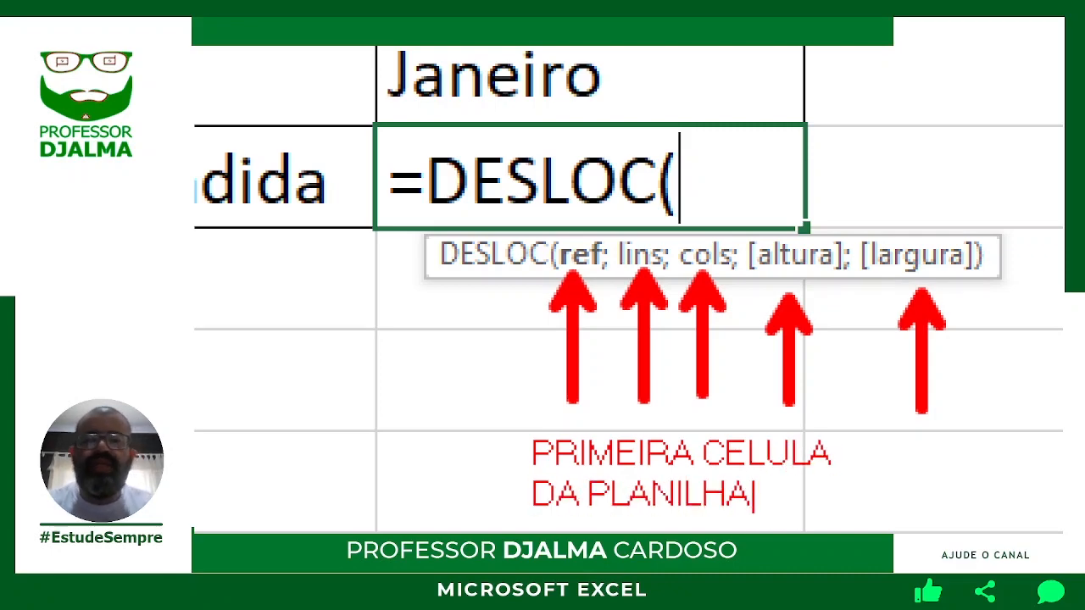
key("Escape")
mouse_move(496, 416)
left_mouse_down()
mouse_move(729, 530)
mouse_move(875, 529)
left_mouse_up()
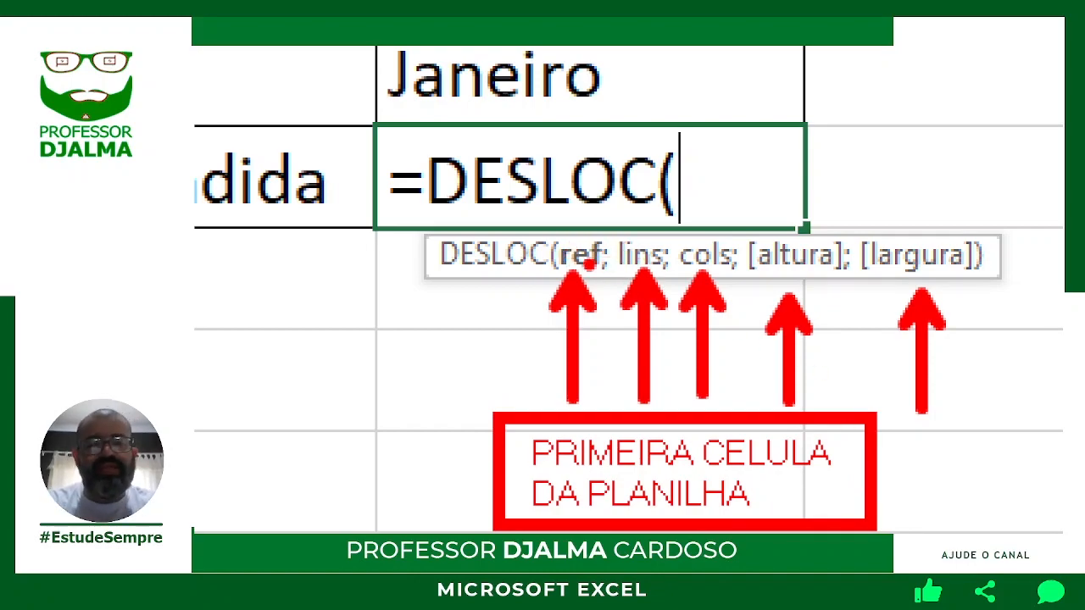
key("Escape")
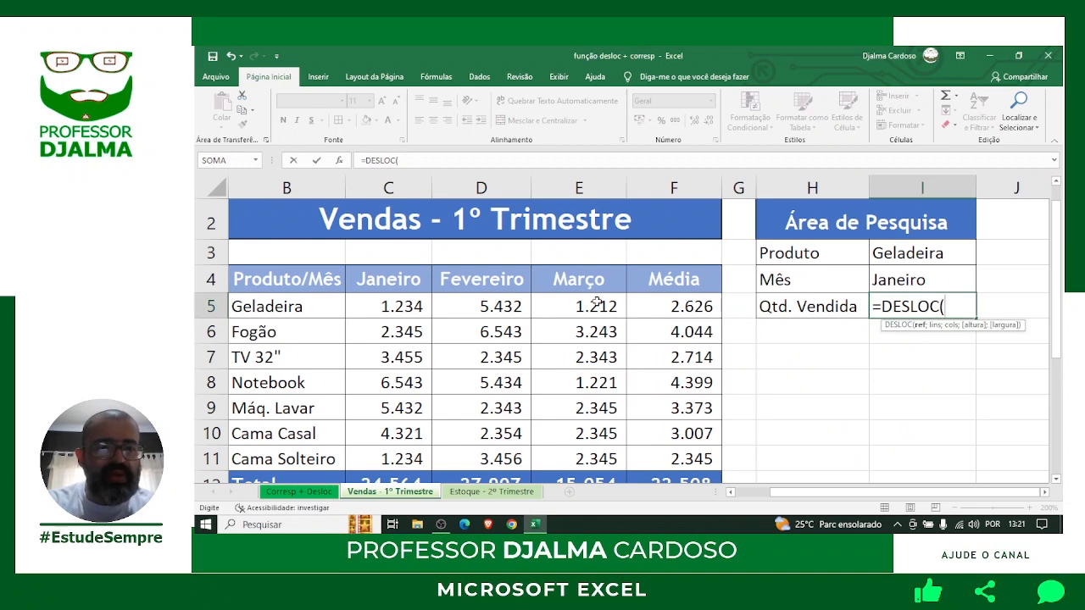
Insert B4 as DESLOC's ref, add a semicolon, and begin a nested CORRESP( for the row offset.
left_click(313, 278)
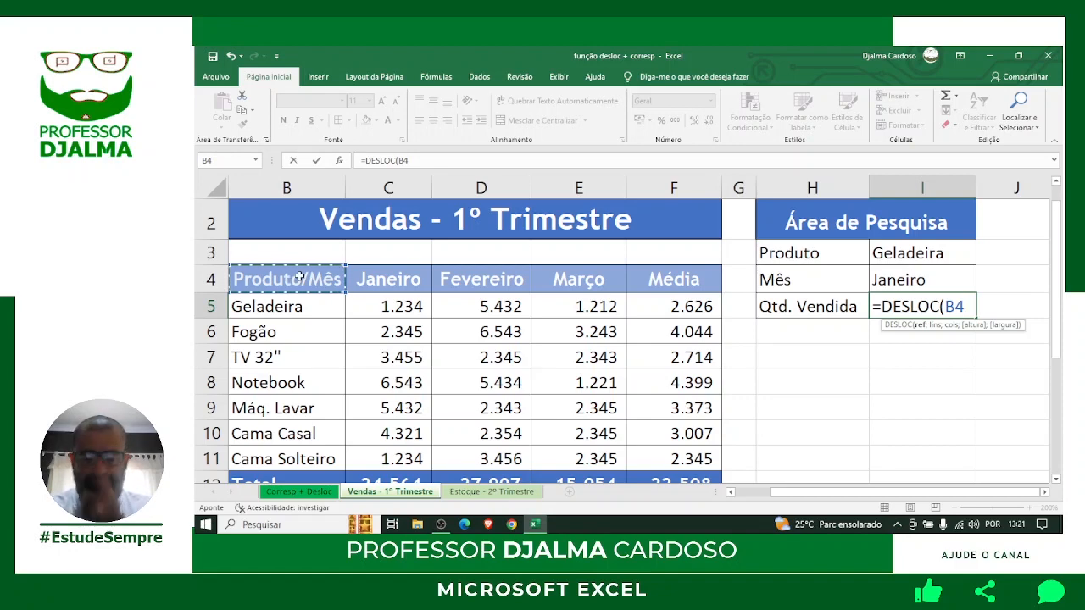
type(";")
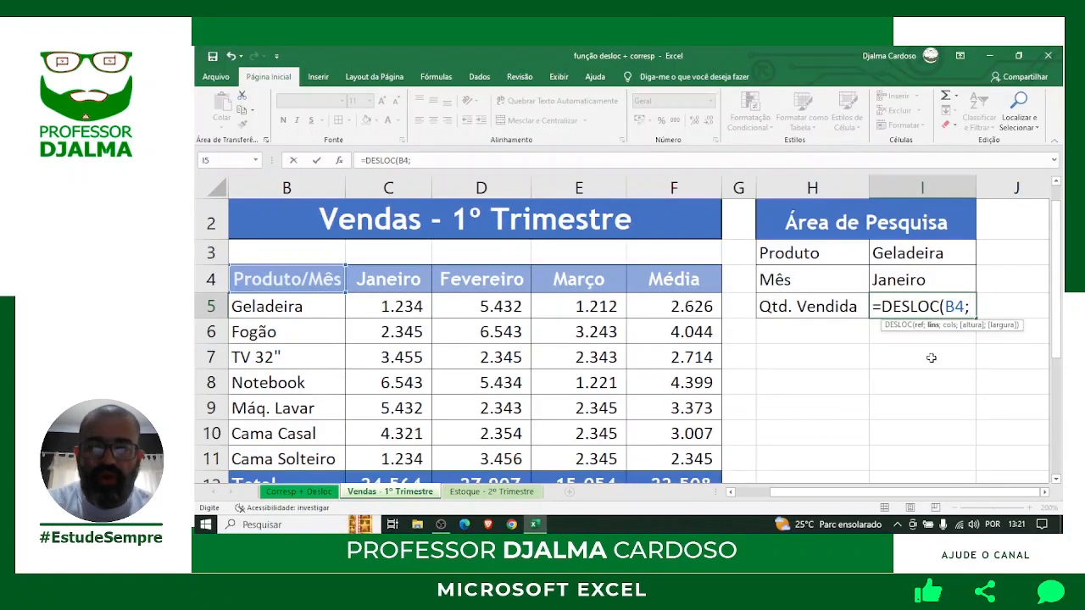
type("COR")
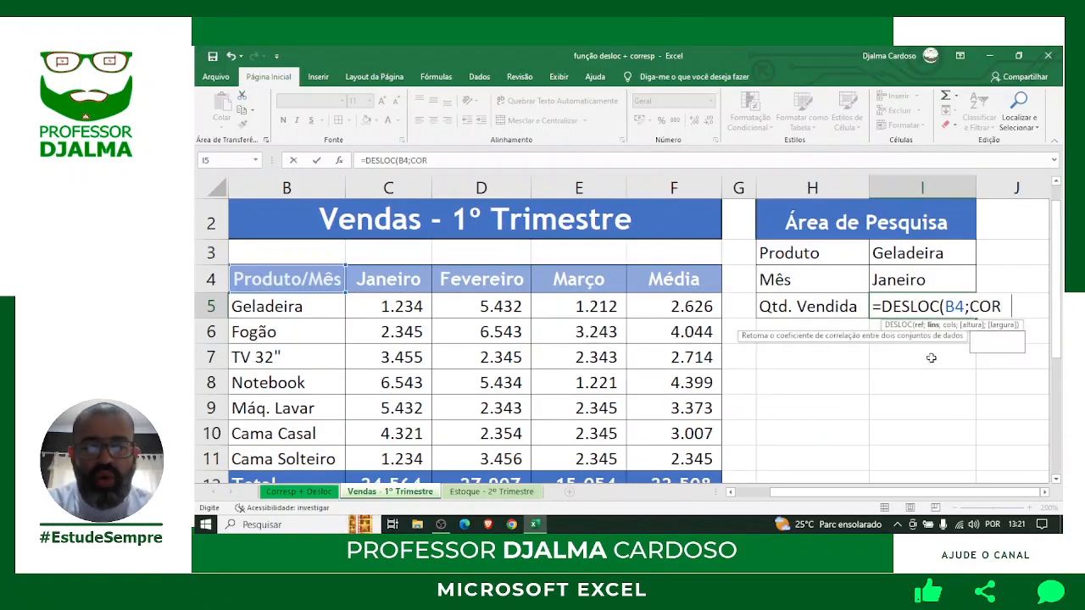
type("RESP(")
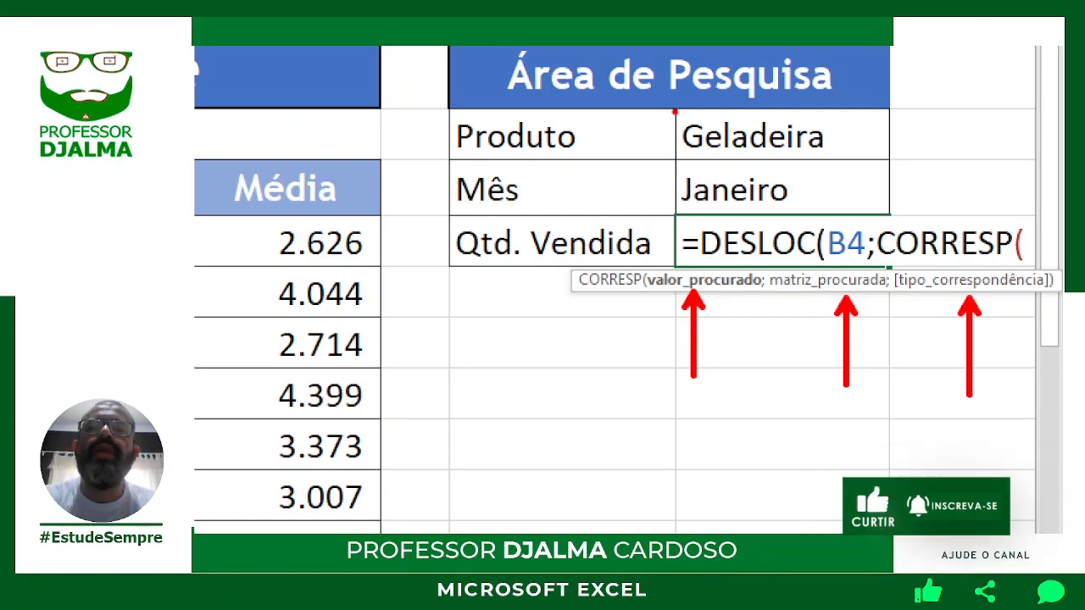
Outline the Geladeira cell and enter I3 as CORRESP's lookup value, followed by a semicolon.
mouse_move(675, 108)
left_mouse_down()
mouse_move(771, 158)
mouse_move(890, 166)
left_mouse_up()
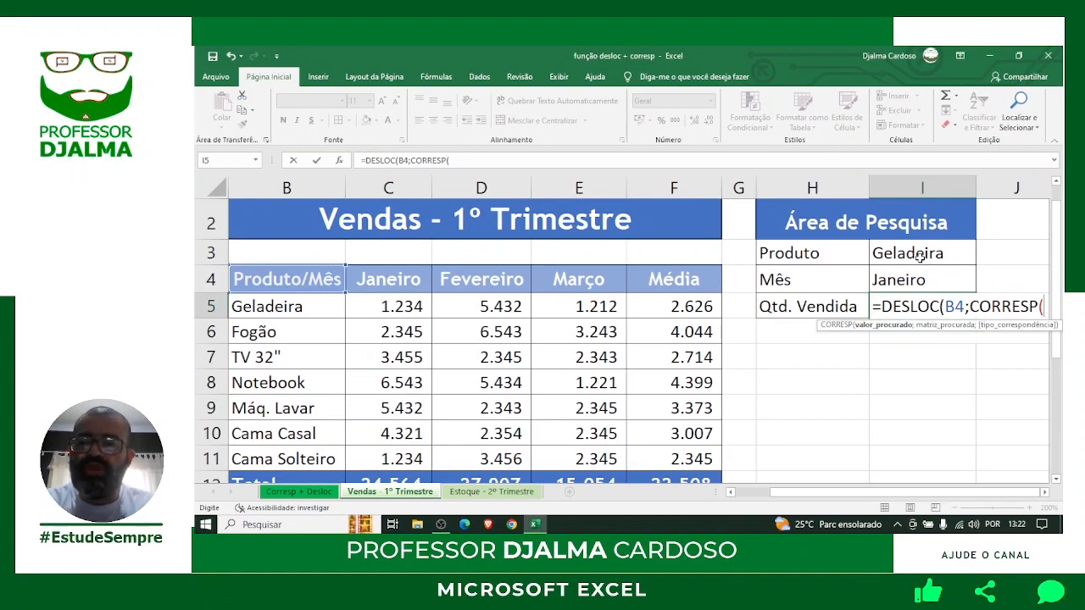
left_click(776, 145)
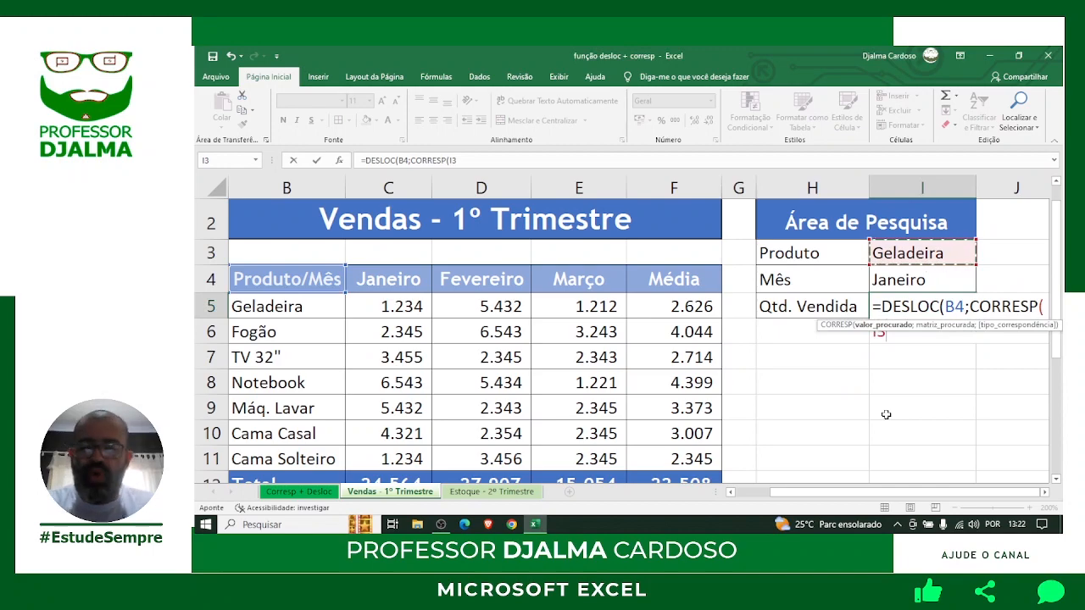
type(";")
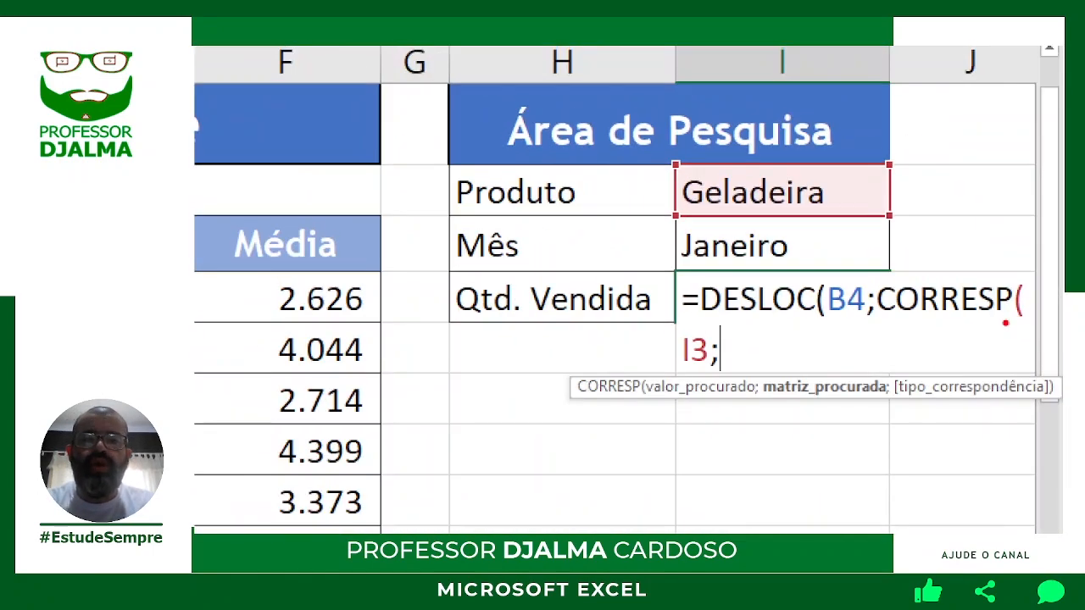
Annotate I3 and the search-range argument with arrows and the note 'COLUNA ONDE ESTA' / 'OS PRODUTOS'.
left_click_drag(672, 323, 727, 379)
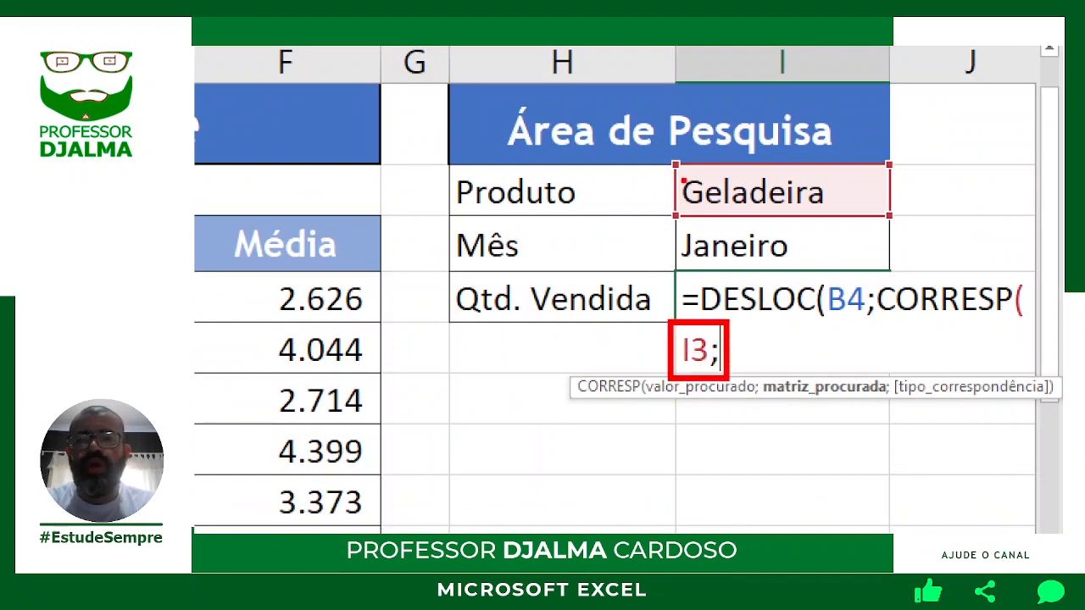
mouse_move(676, 164)
left_mouse_down()
mouse_move(754, 205)
mouse_move(892, 222)
left_mouse_up()
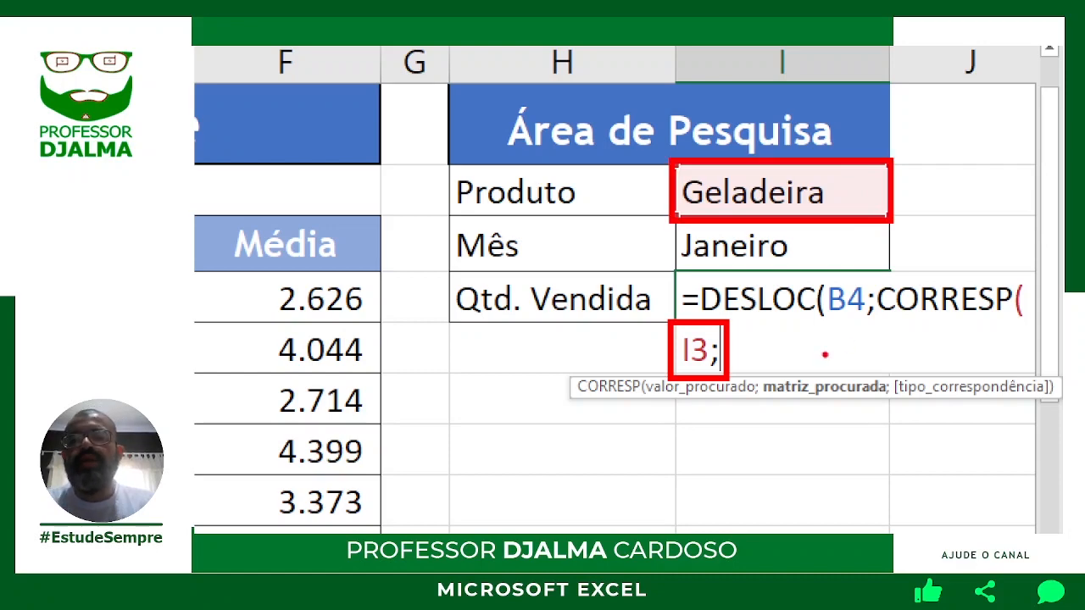
left_click_drag(812, 376, 812, 289)
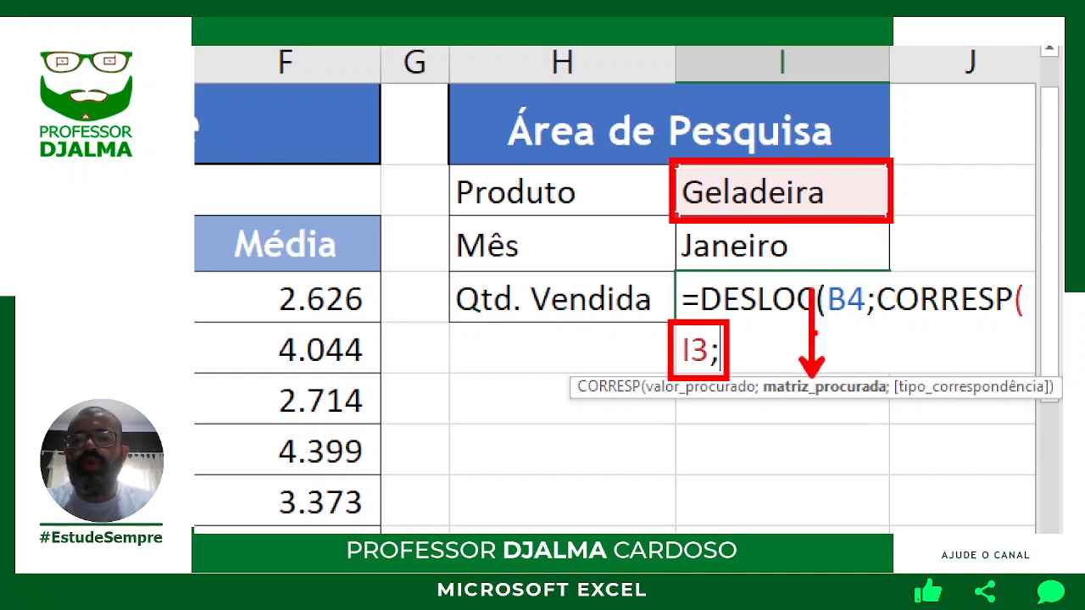
left_click_drag(819, 409, 816, 458)
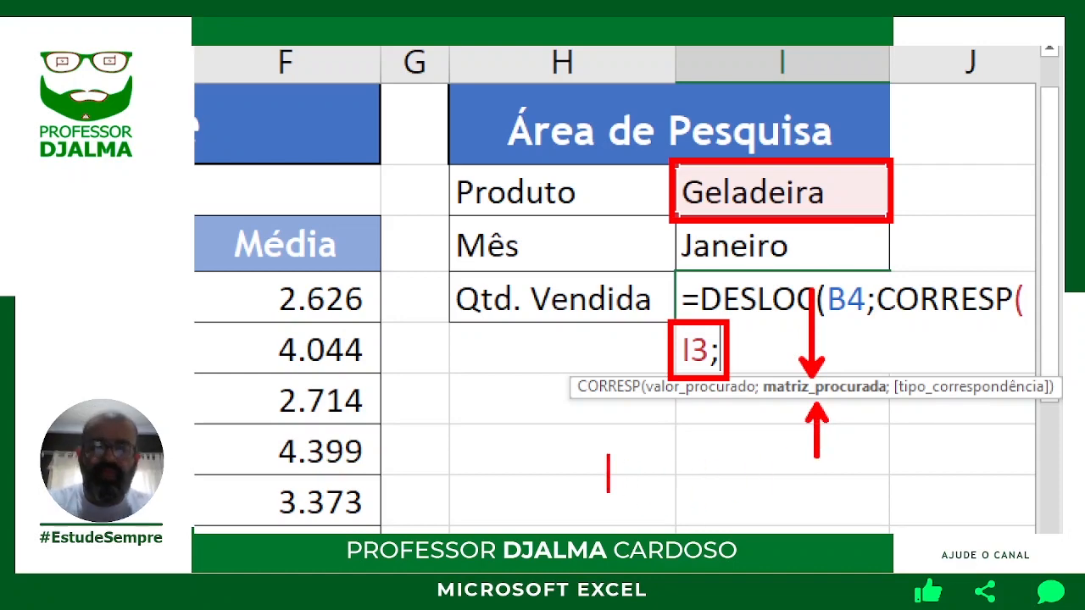
type("COLUN")
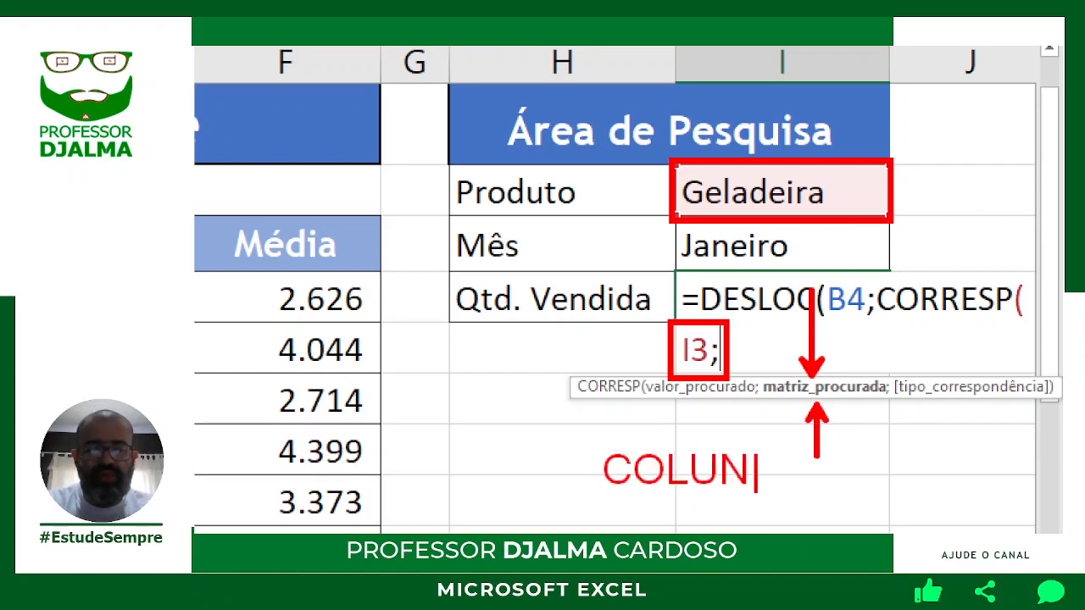
type("A ONDE ESTA")
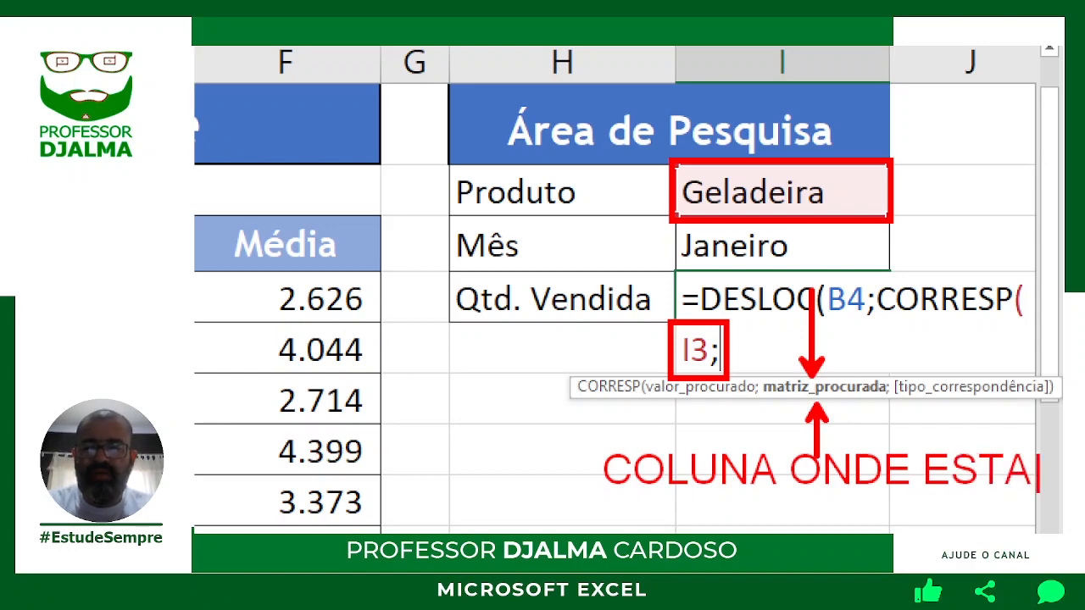
key("Return")
type("OS PRODUTOS")
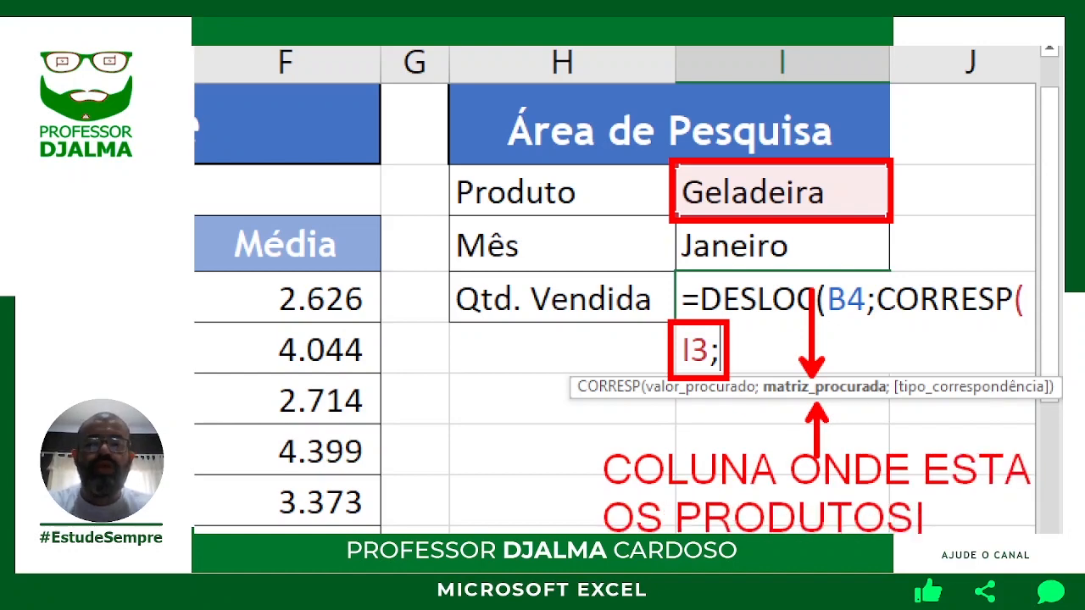
key("Escape")
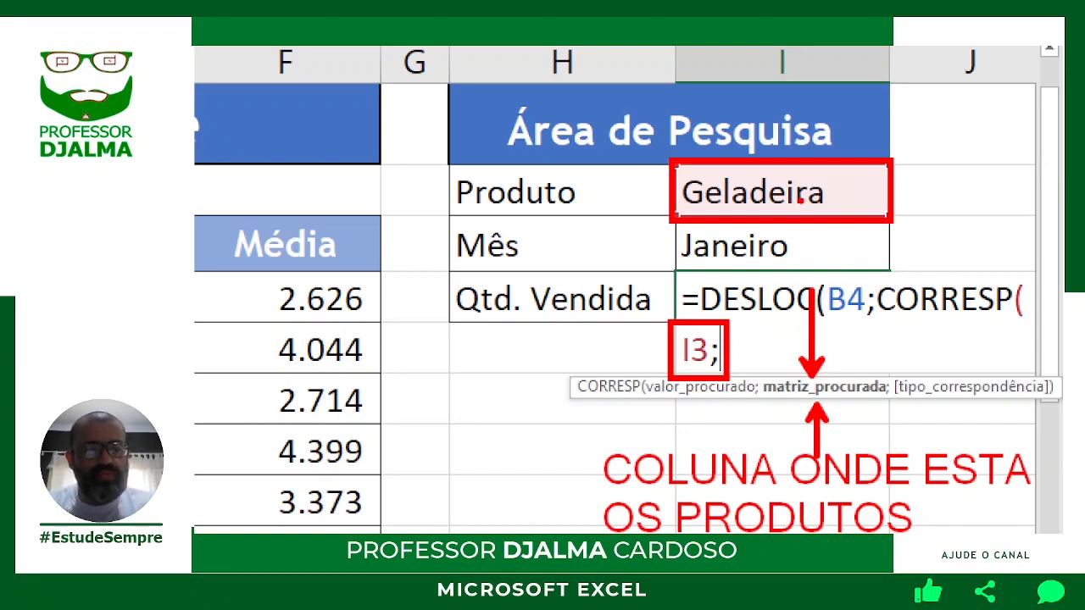
key("Escape")
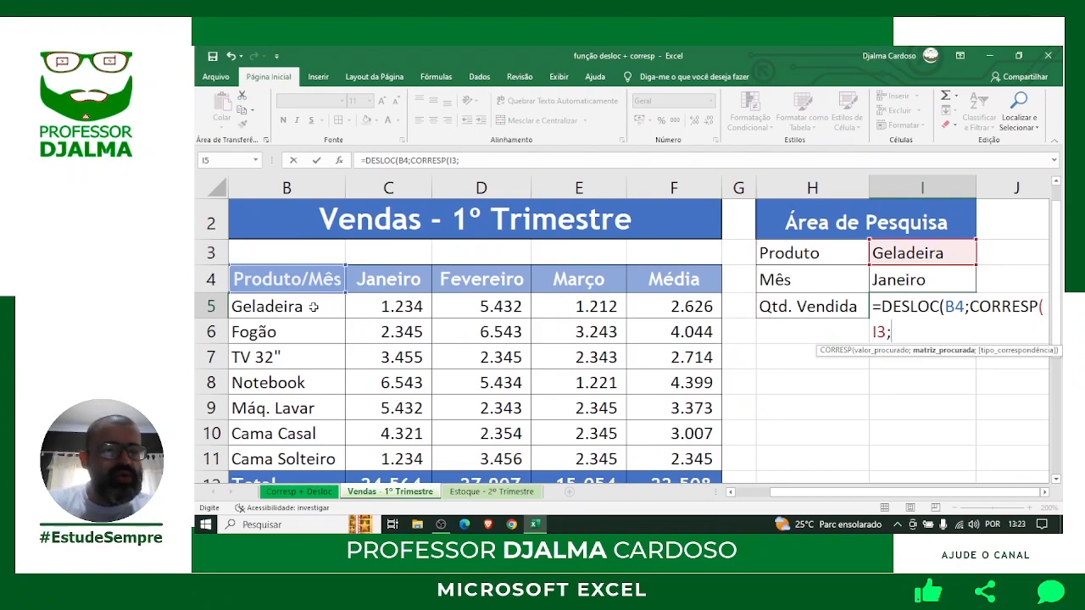
Set the first CORRESP's range to the product column B5:B11 with exact match 0 and close it.
left_click_drag(314, 307, 294, 458)
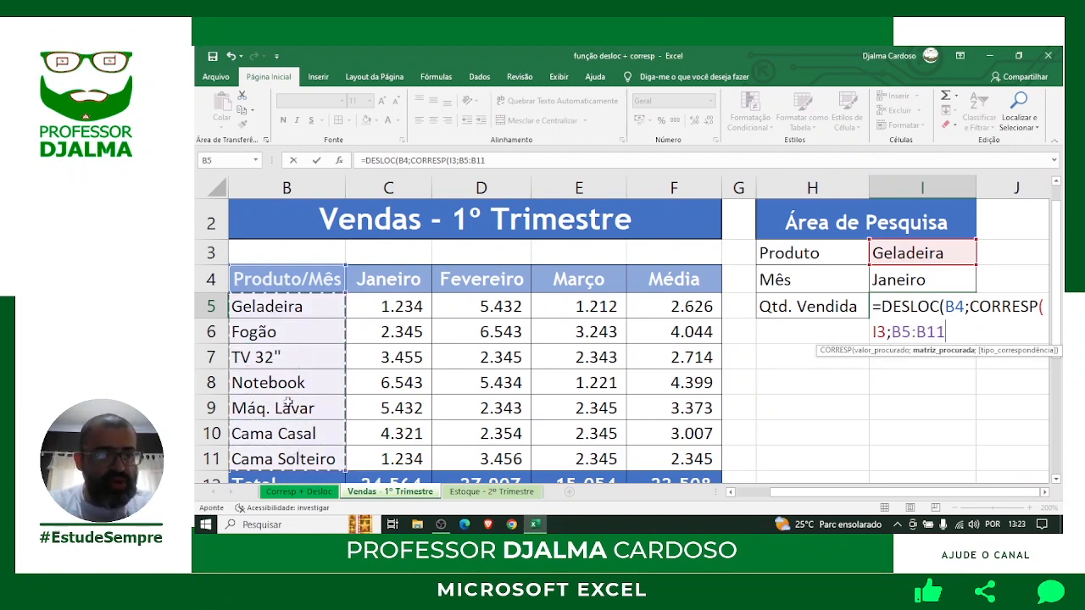
type(";")
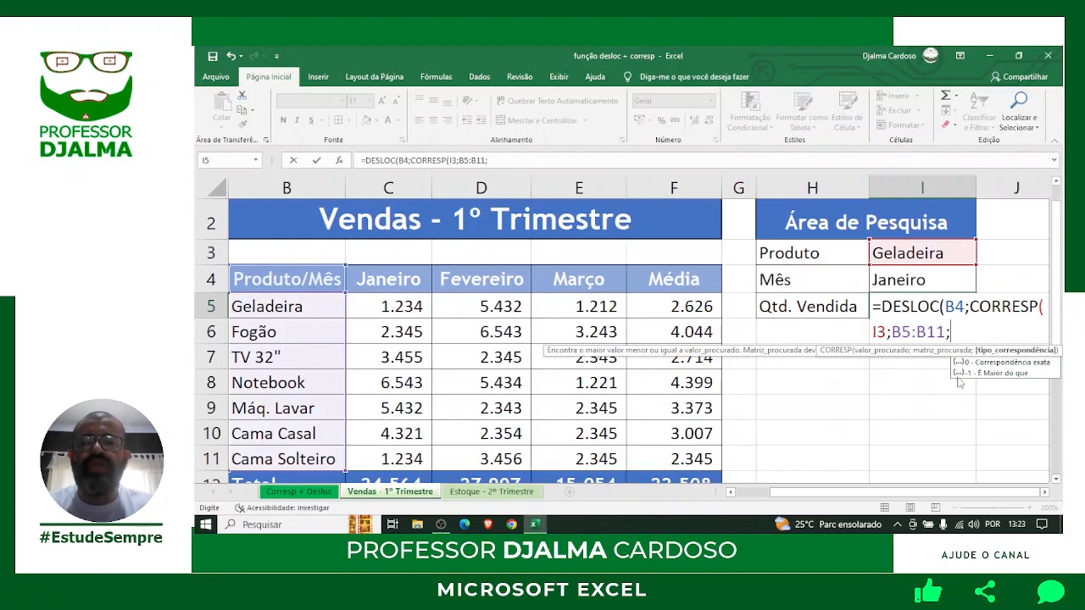
type("0")
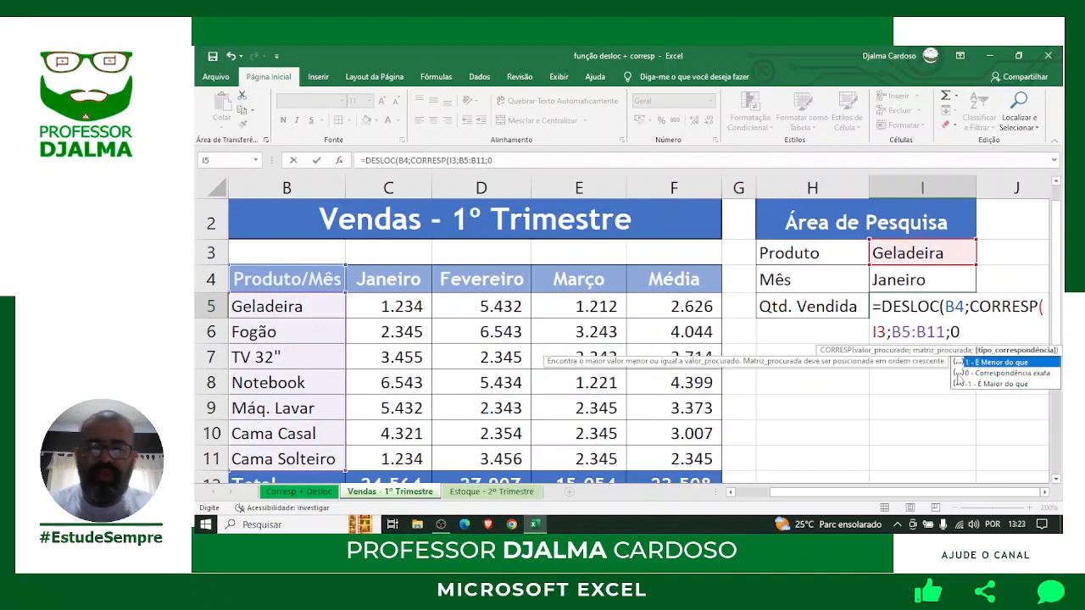
type(")")
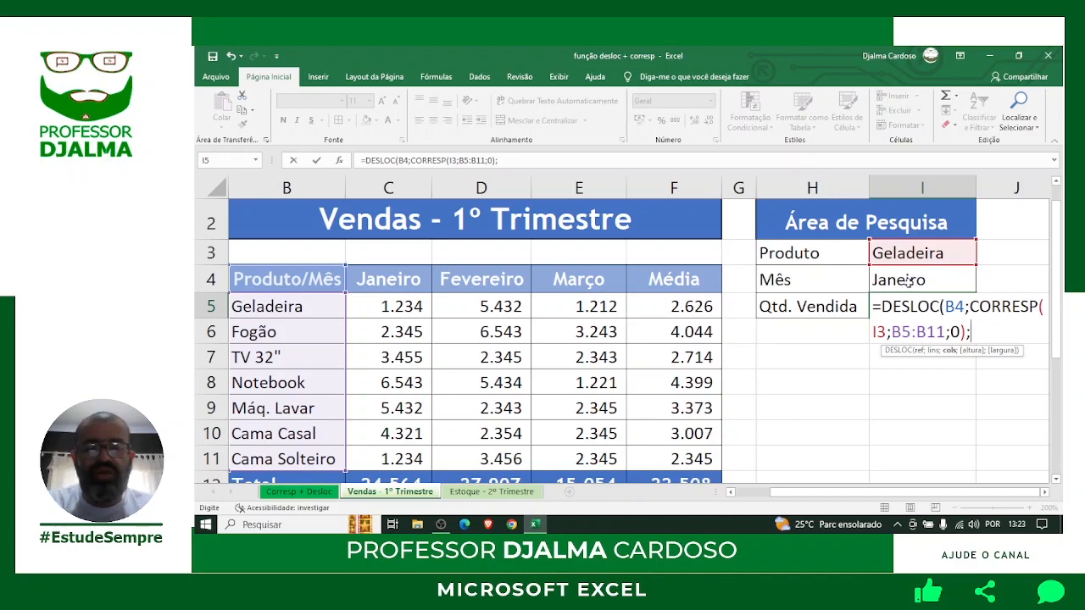
Start a second CORRESP( using the month Janeiro in I4 as its lookup value.
type("CORRESP")
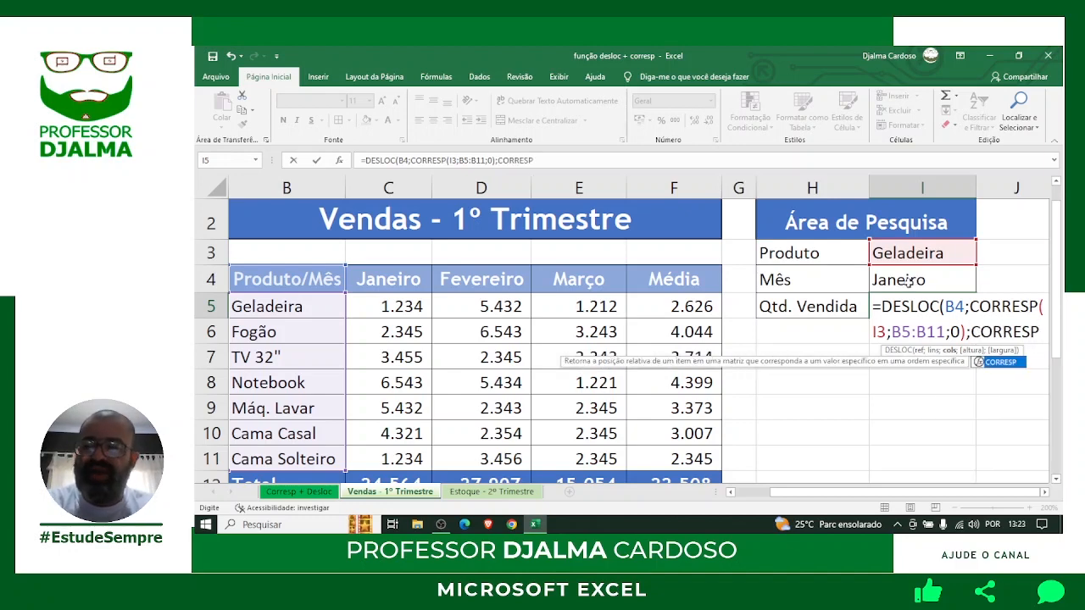
type("(")
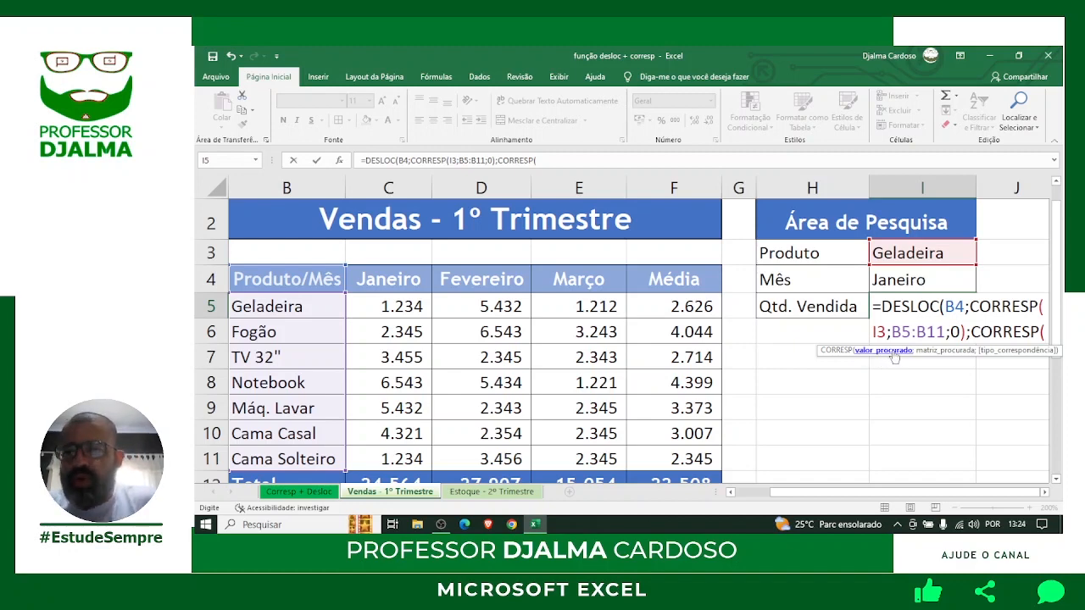
left_click(901, 279)
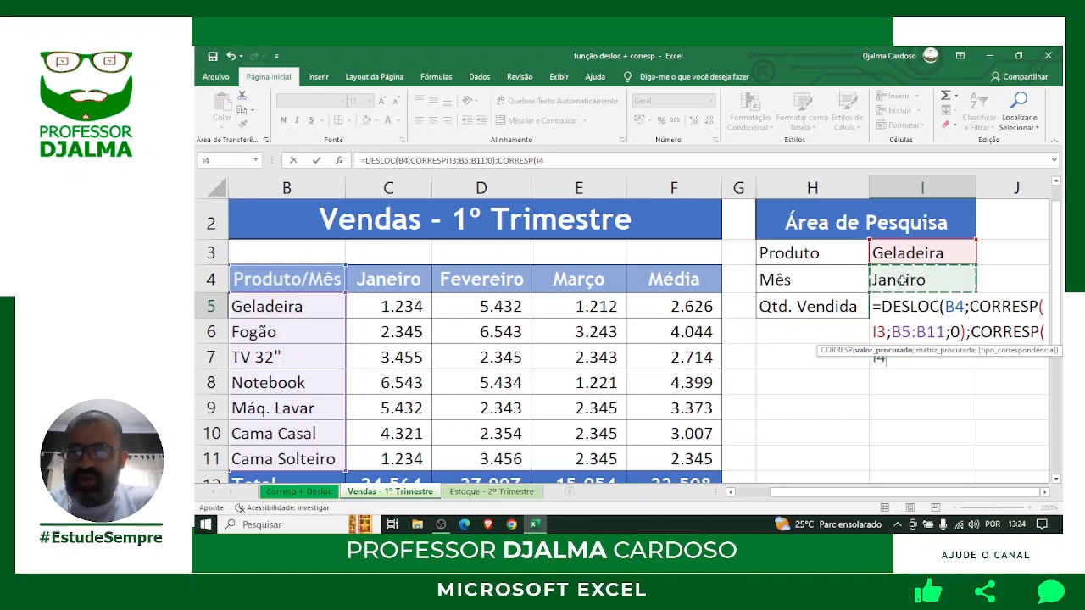
type(";")
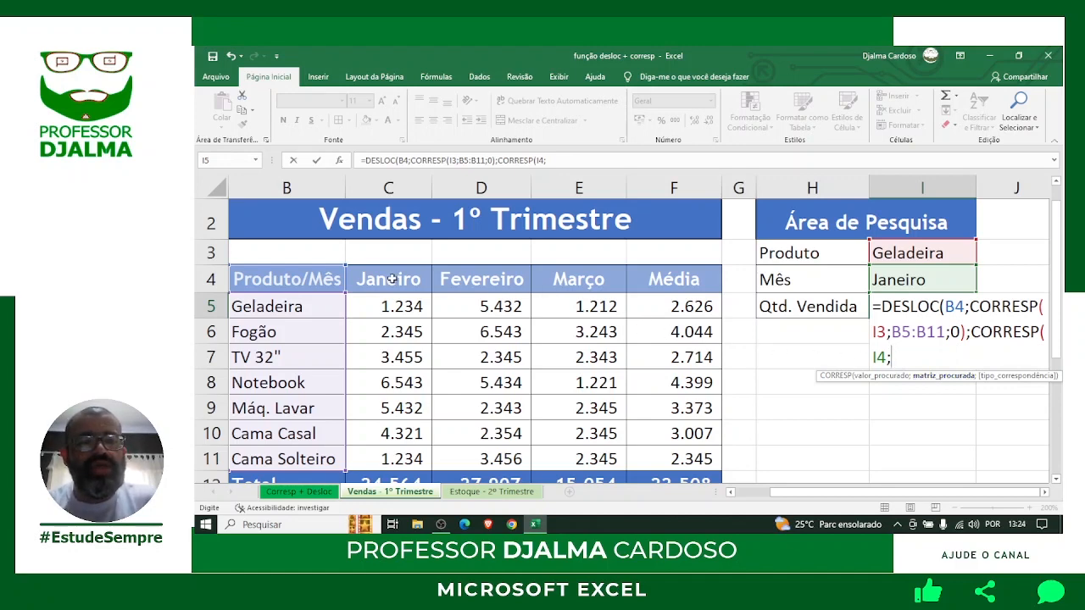
Search the month headers C4:E4 with exact match 0, close both functions, and verify the parentheses.
left_click_drag(391, 280, 585, 281)
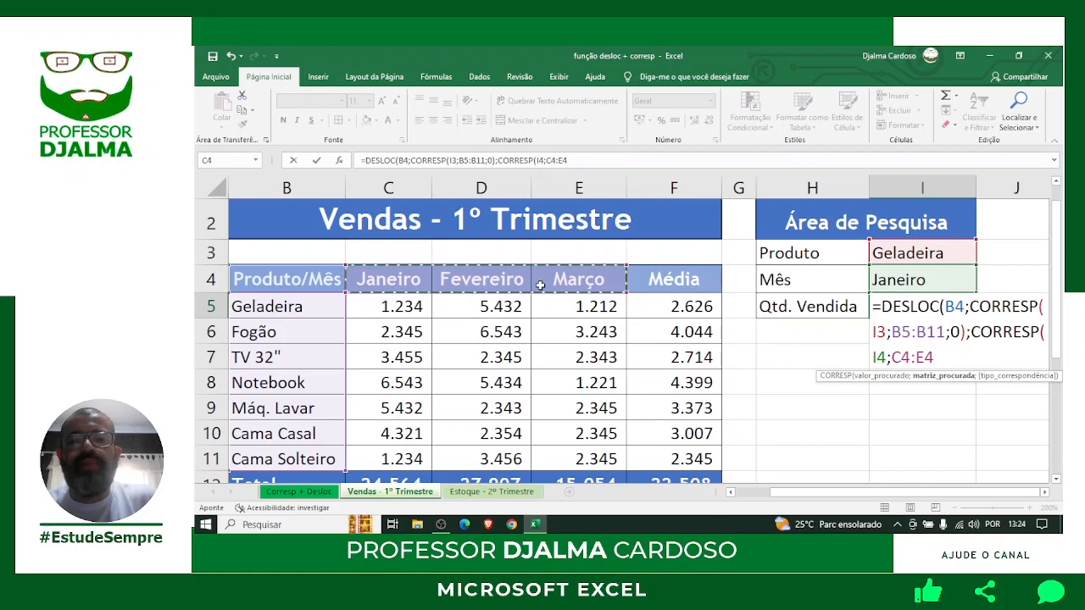
type(";")
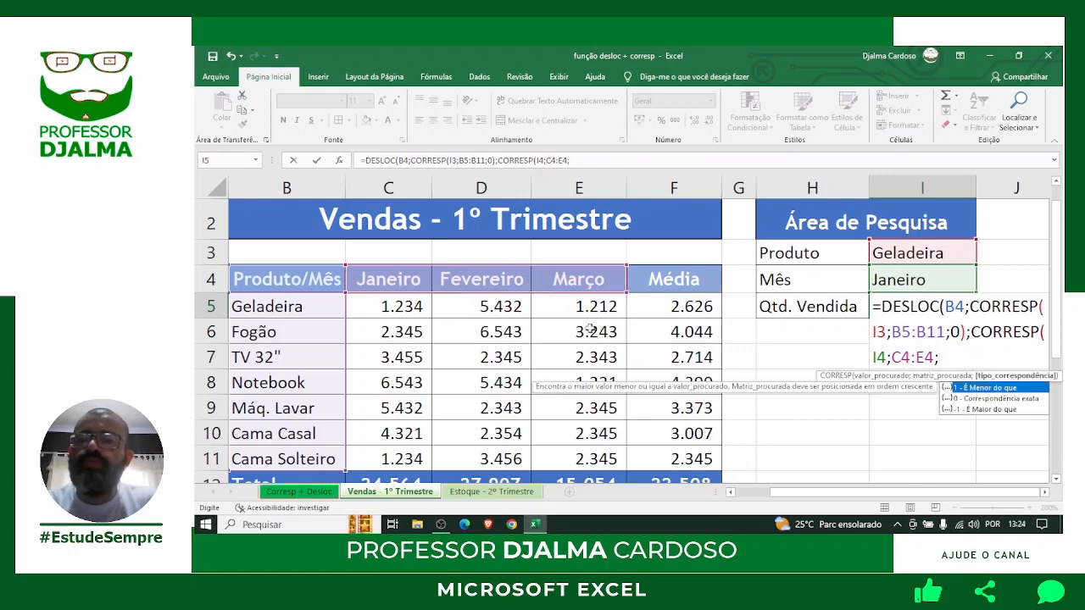
type("0")
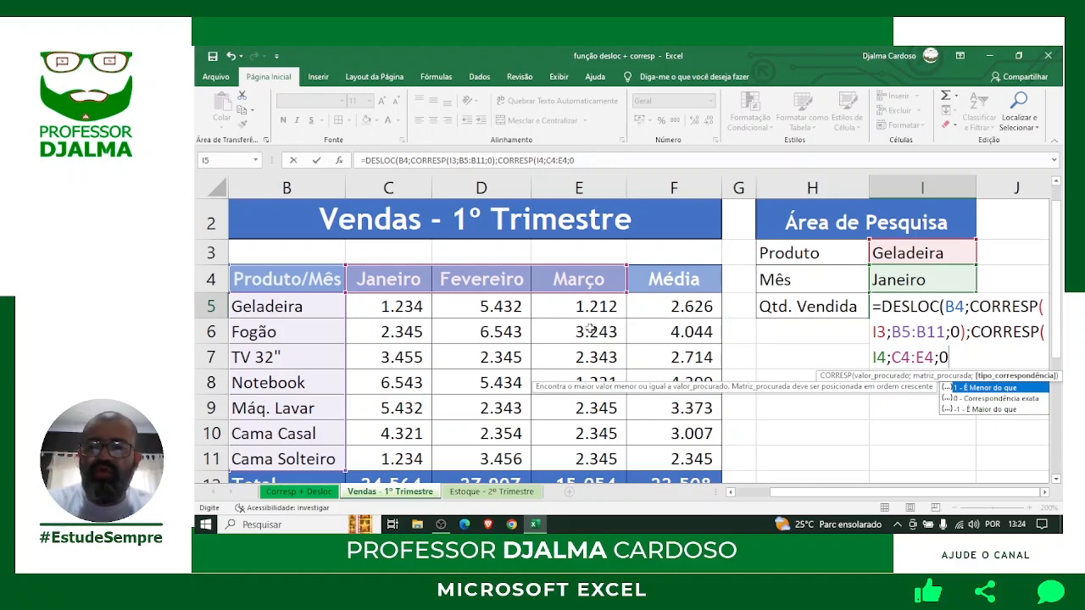
type(")")
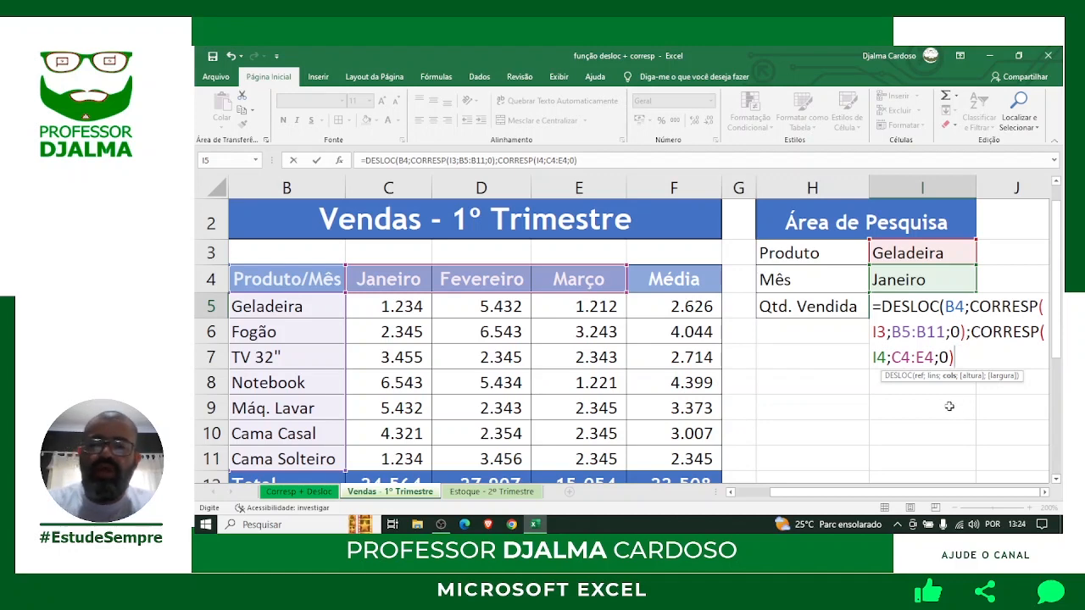
type(")")
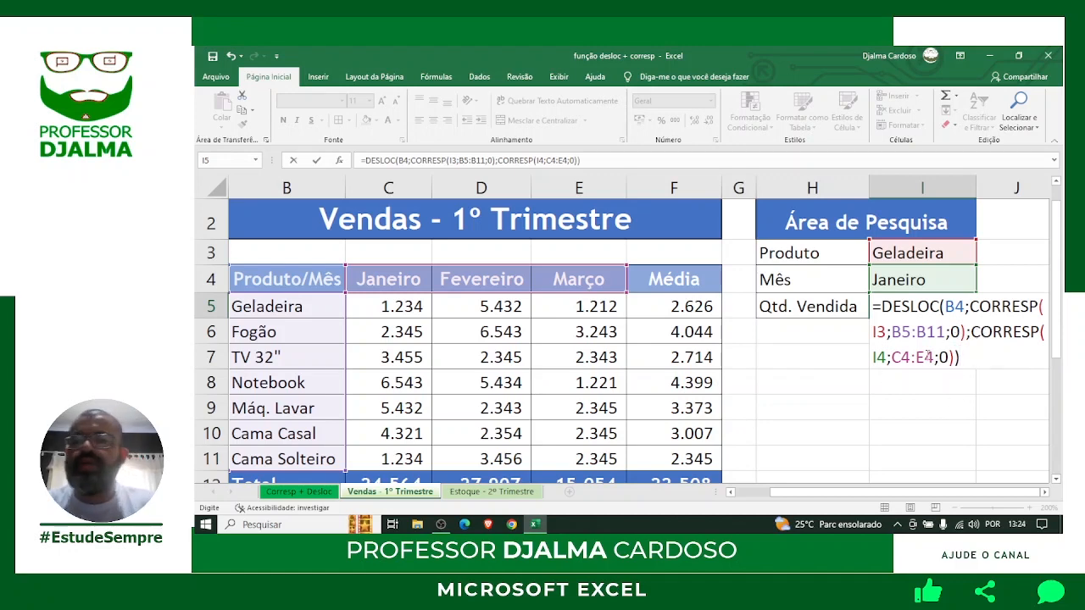
key("F2")
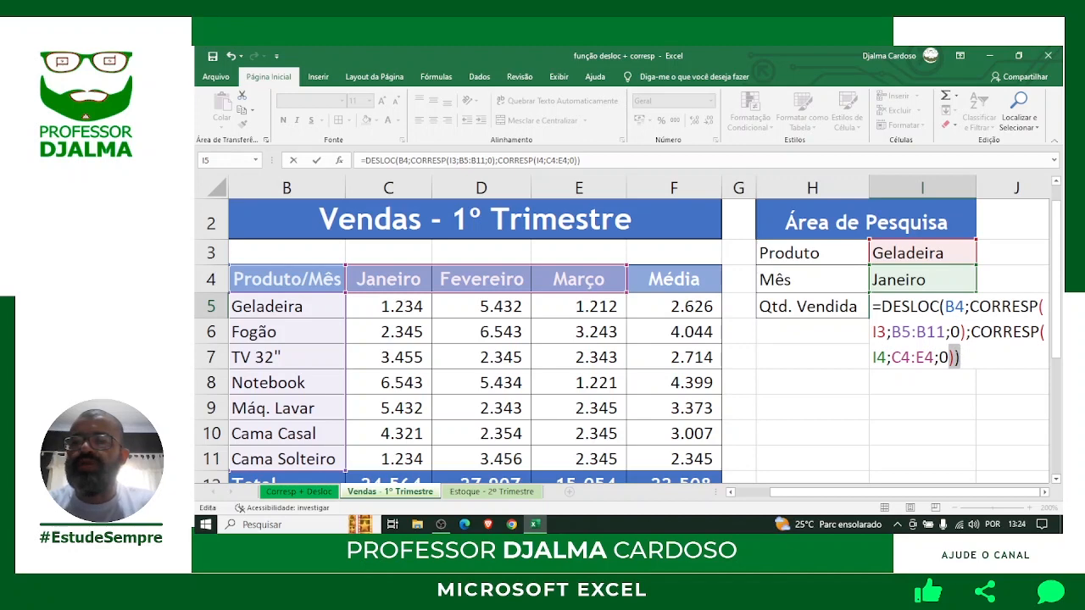
key("Left")
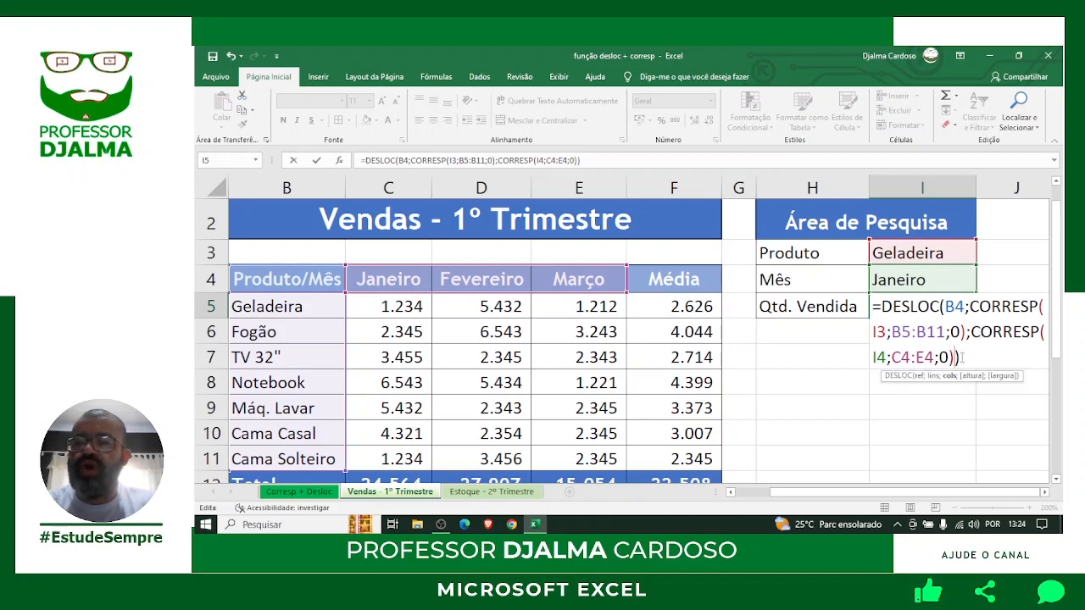
left_click(960, 358)
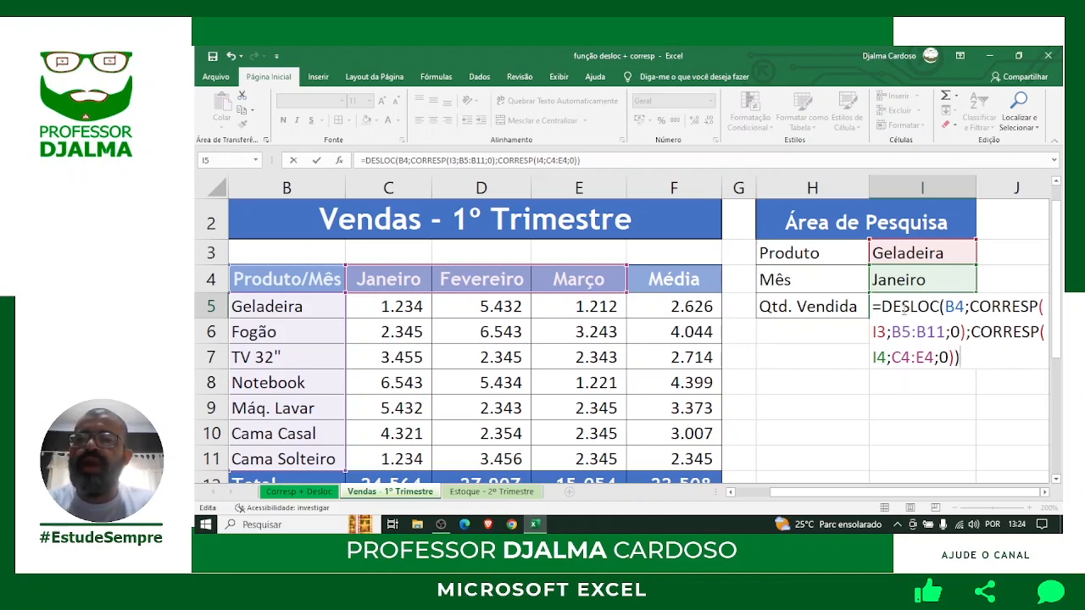
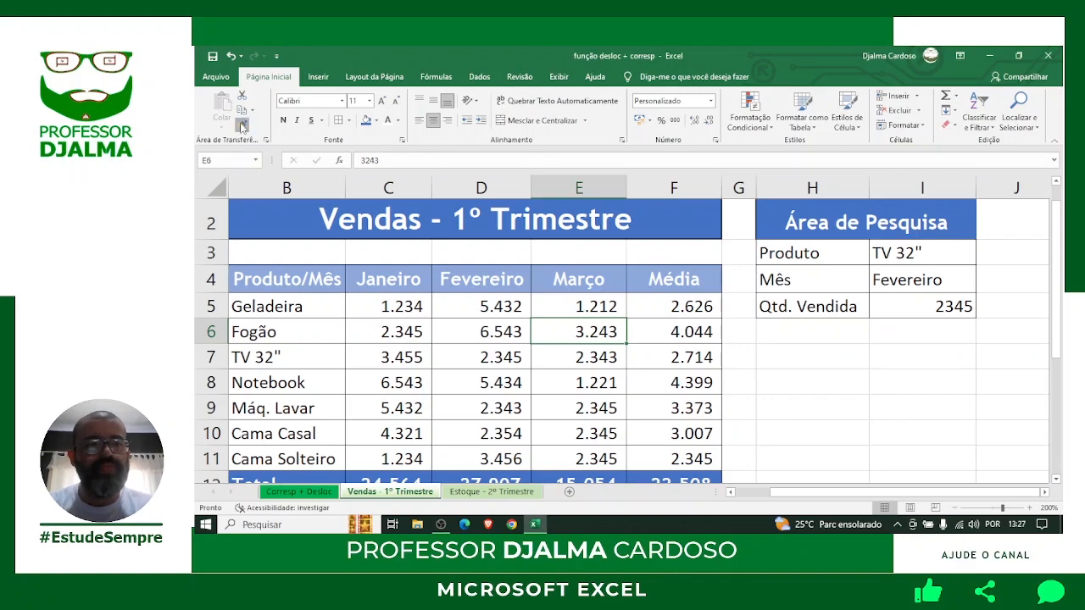
Copy E6's number format onto the lookup result in I5 so it reads 2.345.
left_click(386, 197)
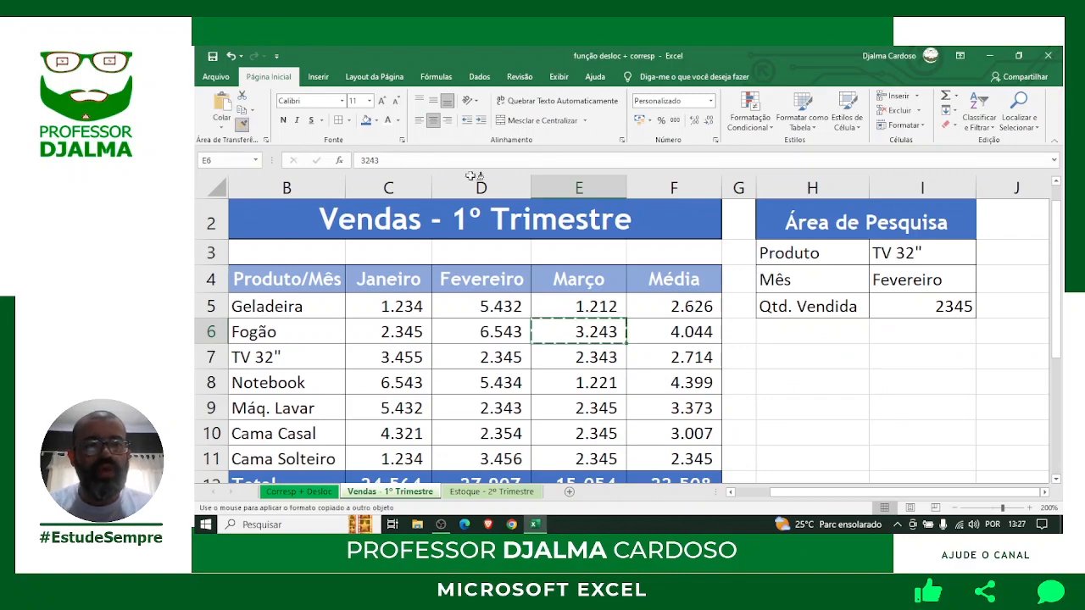
left_click(937, 307)
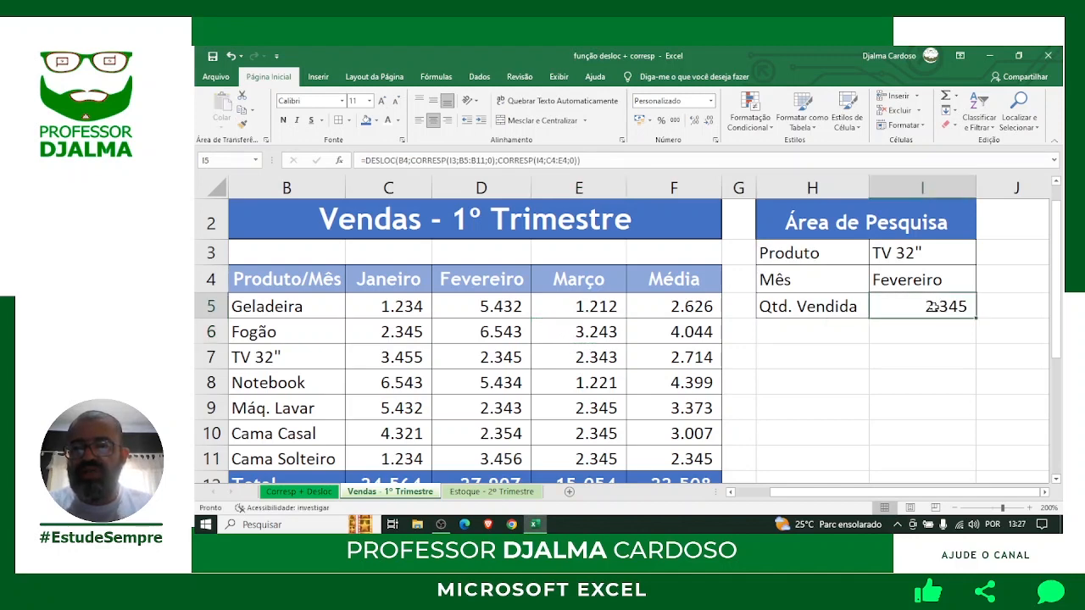
left_click(903, 364)
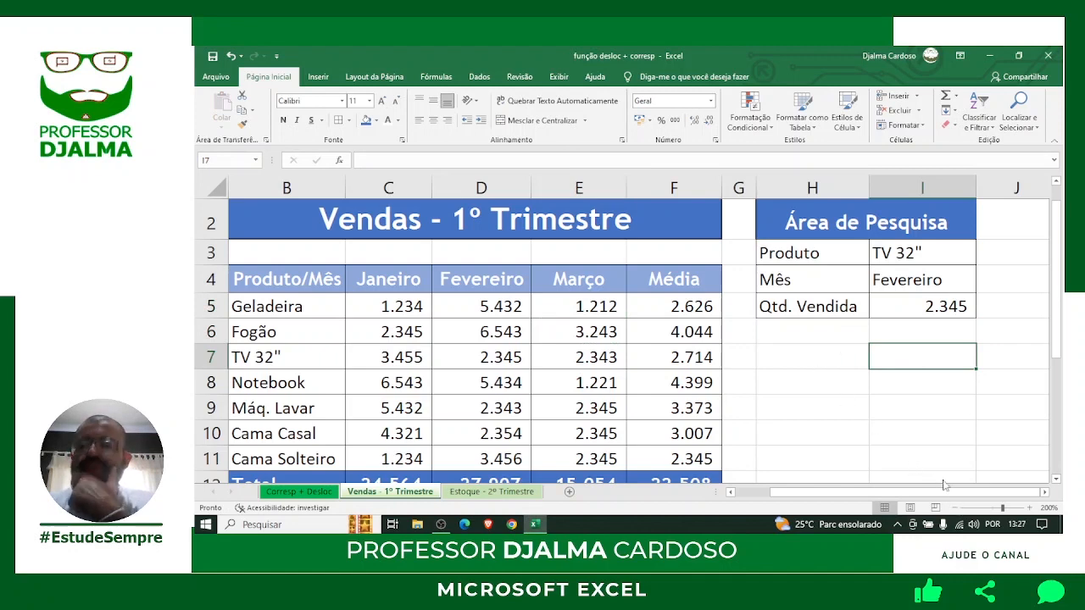
Point out the product criterion in I3 and the month Fevereiro in I4 driving the result.
left_click(863, 428)
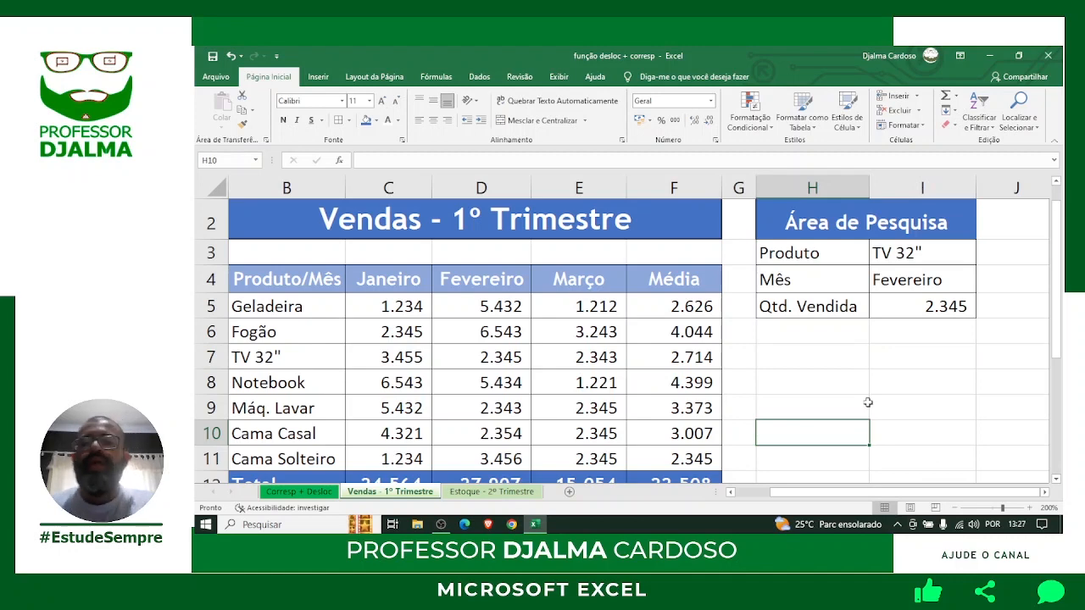
left_click(917, 247)
left_click(920, 274)
left_click(913, 255)
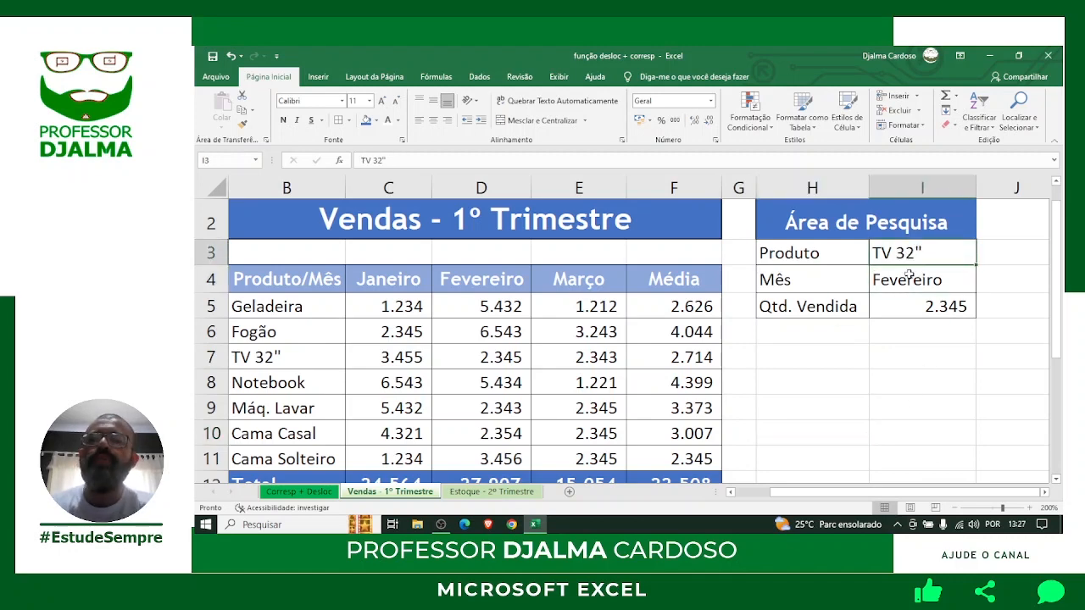
left_click(908, 278)
left_click(906, 256)
left_click(908, 278)
left_click(904, 255)
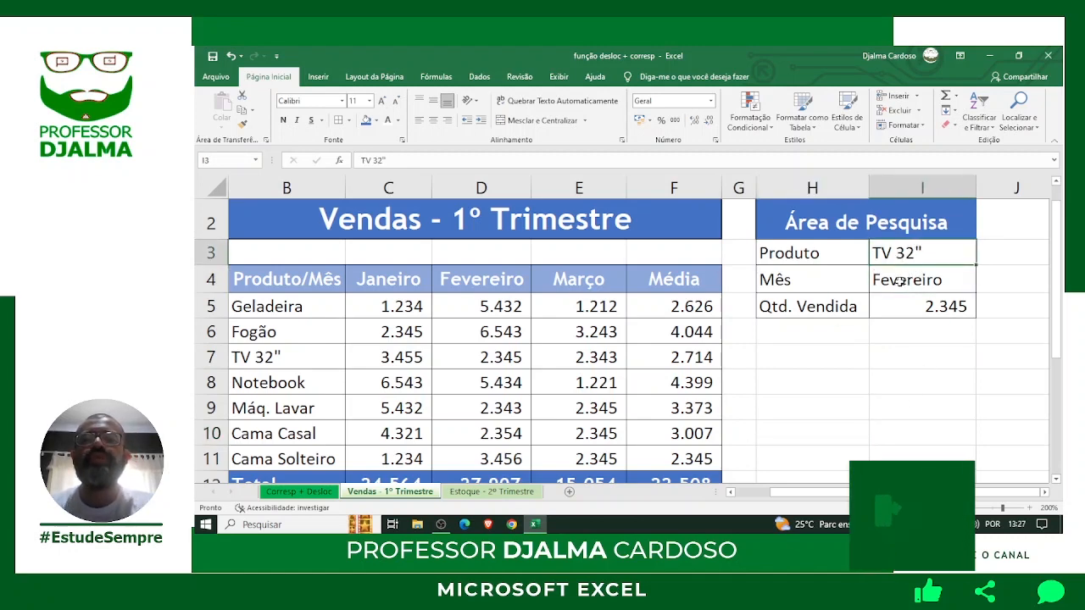
left_click(901, 280)
left_click(901, 263)
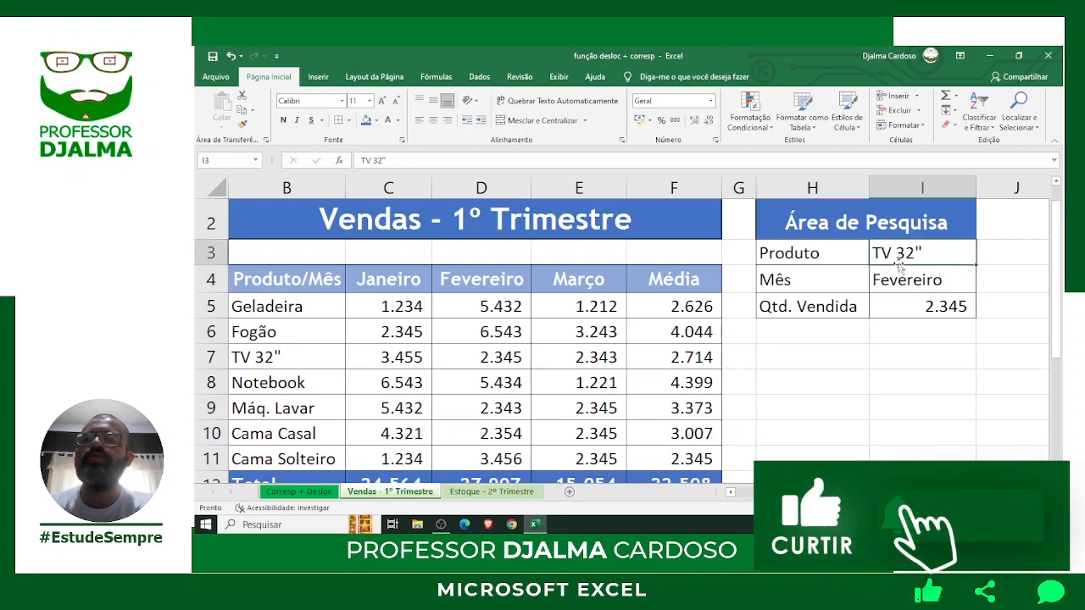
left_click(901, 278)
left_click(897, 256)
left_click(895, 277)
left_click(890, 257)
left_click(888, 277)
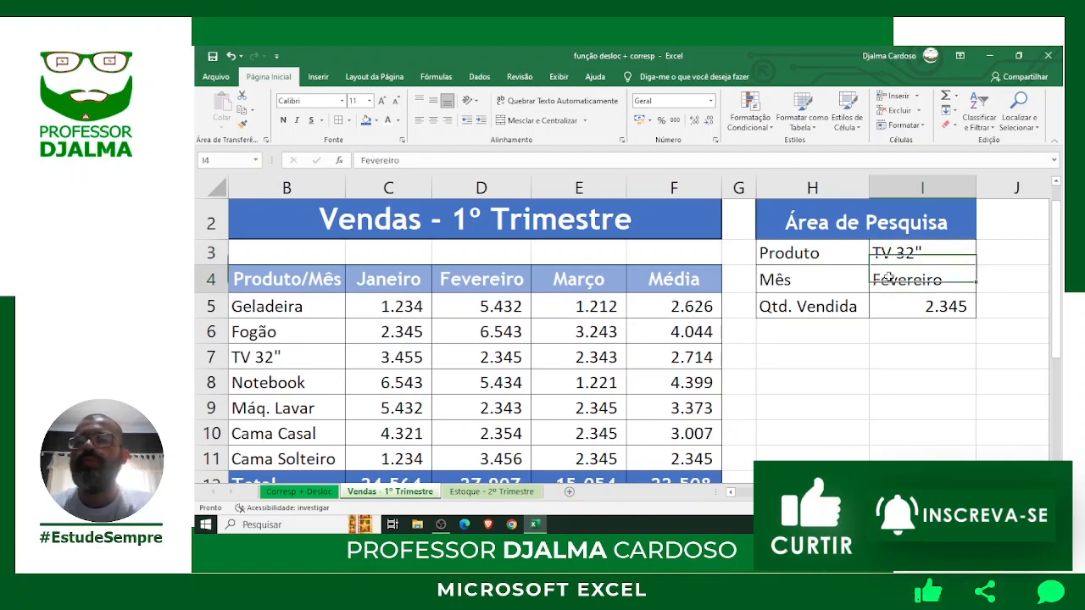
left_click(887, 256)
left_click(887, 277)
left_click(890, 253)
left_click(891, 272)
left_click(893, 253)
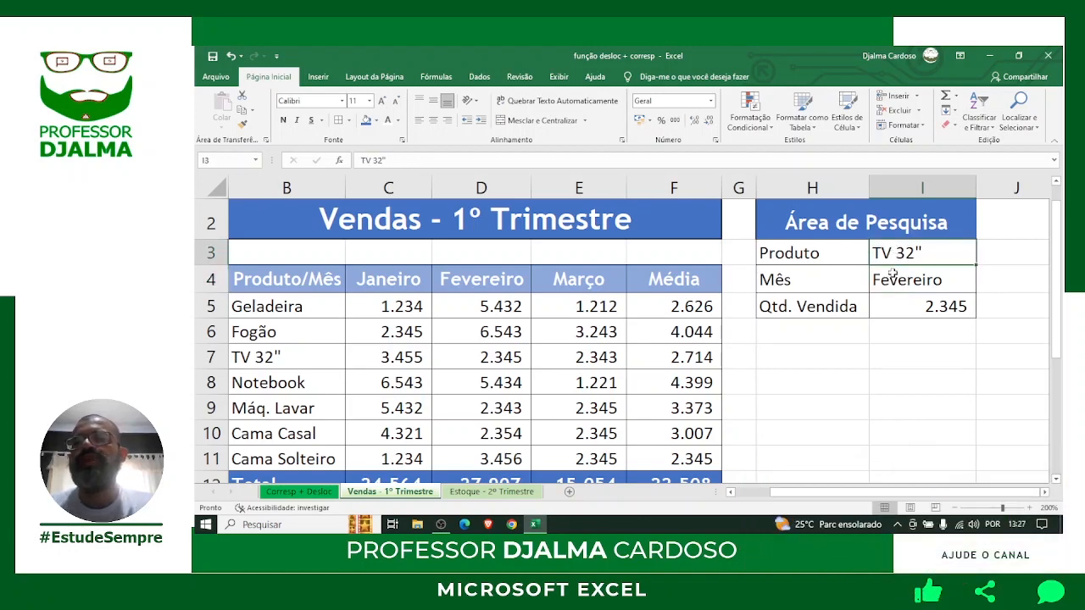
left_click(894, 278)
left_click(895, 256)
left_click(896, 278)
left_click(897, 255)
left_click(896, 278)
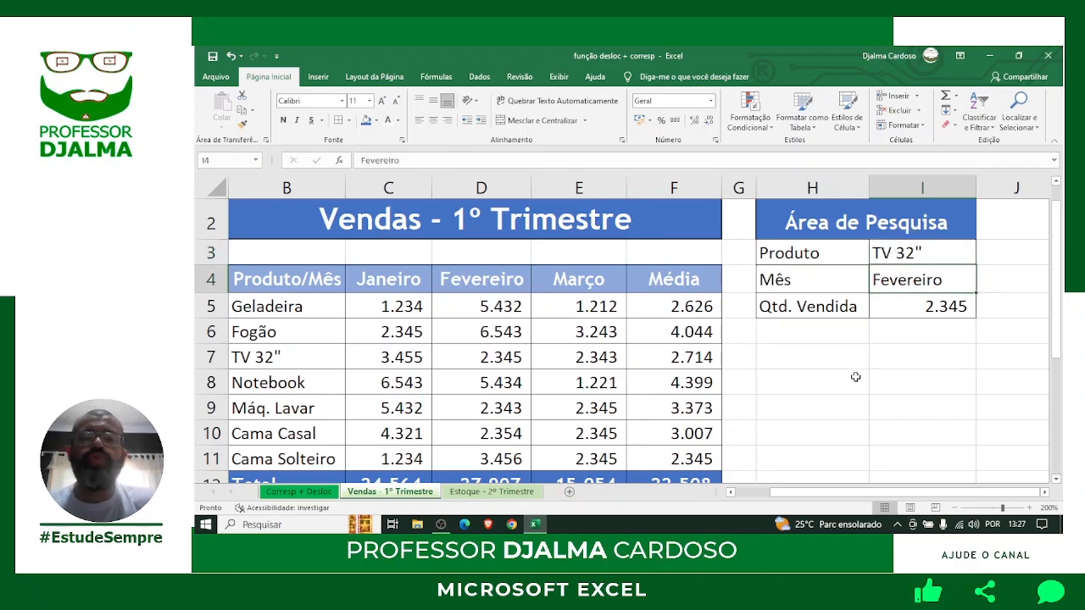
left_click(830, 375)
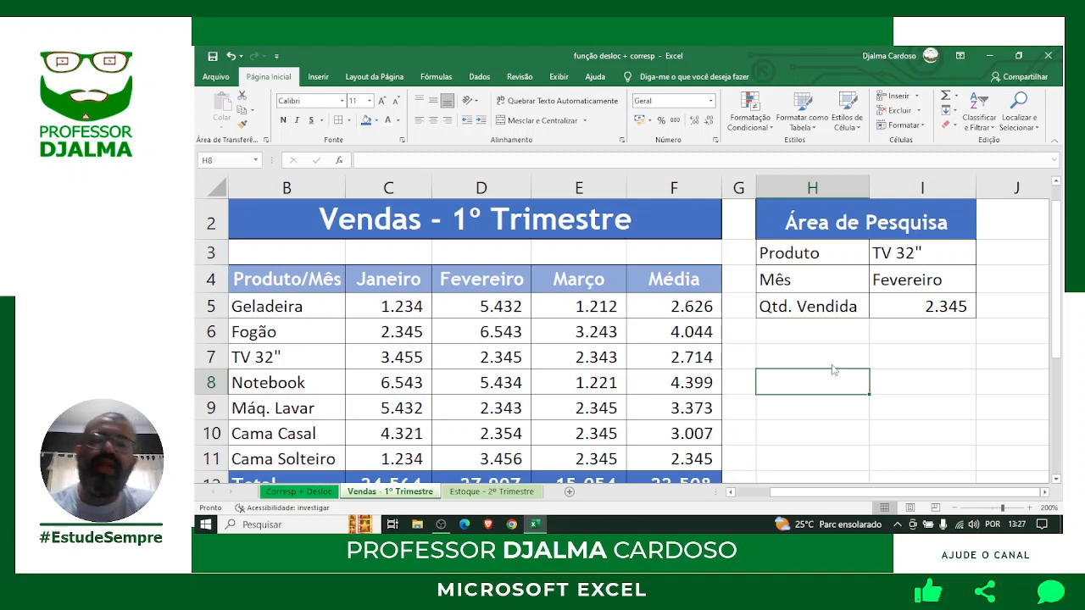
In Save As, choose Documentos and start replacing the file name with 'Planilha de Vendas'.
key("F12")
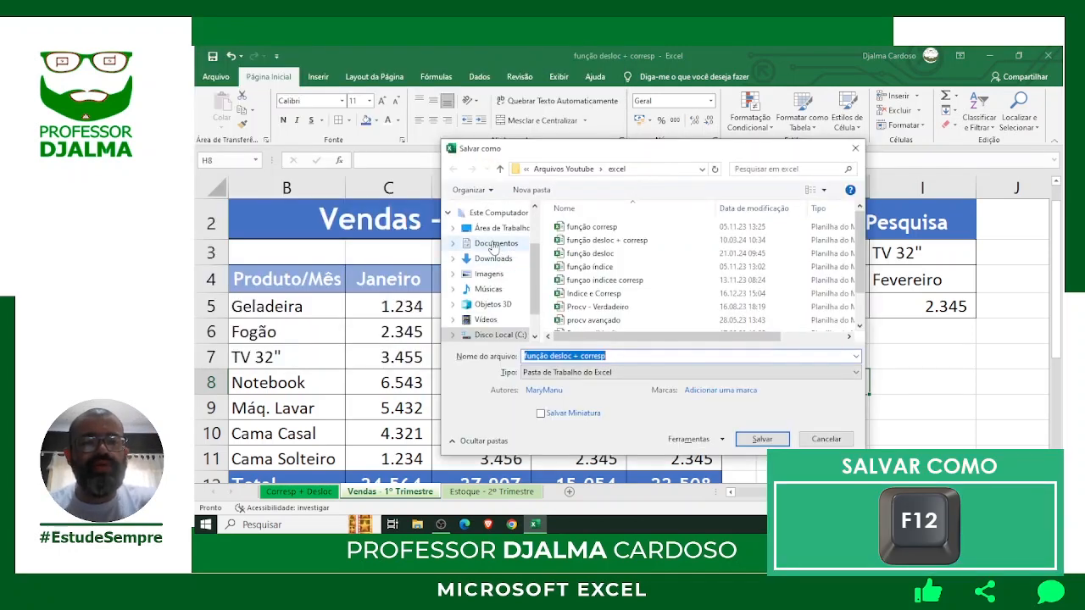
left_click(494, 244)
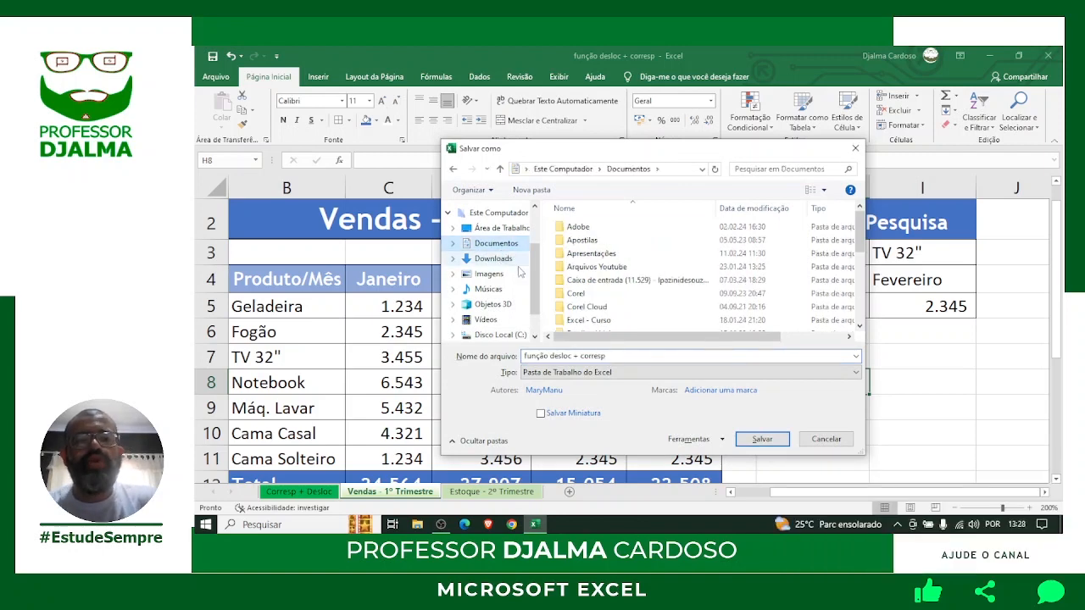
left_click(617, 357)
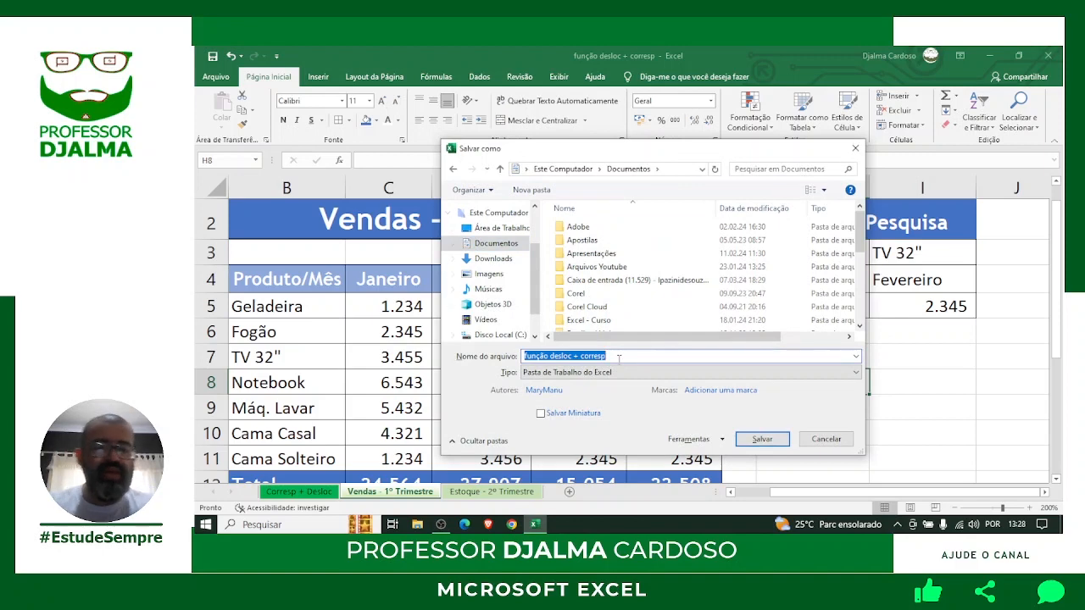
type("Planilha de Vendas - 1º Trime")
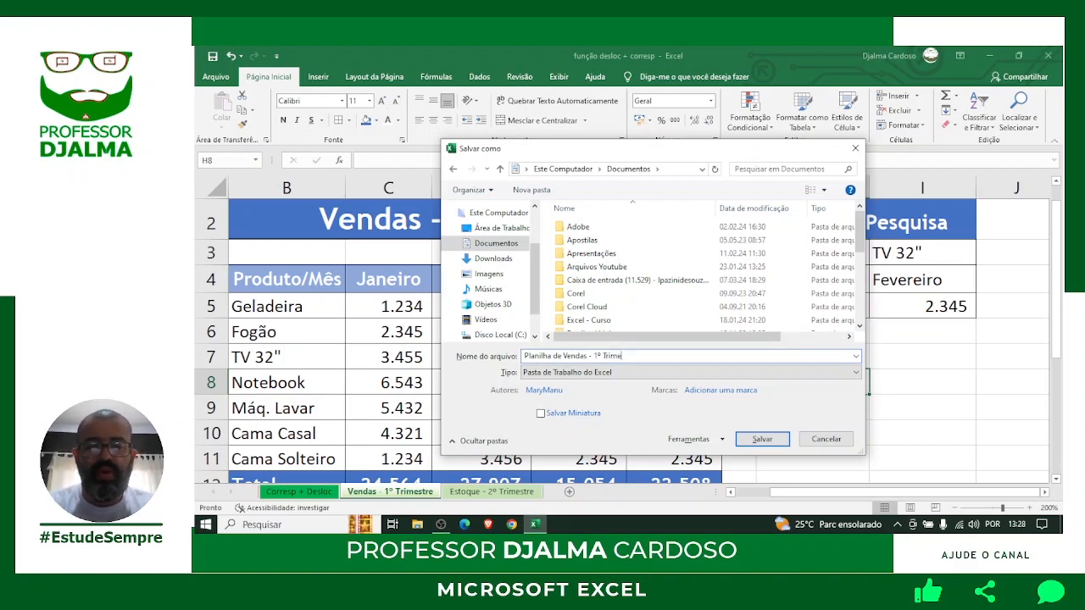
Save as 'Planilha de Vendas - 1º Trimestre' and bring up the print preview with Ctrl+P.
type("stre")
key("Return")
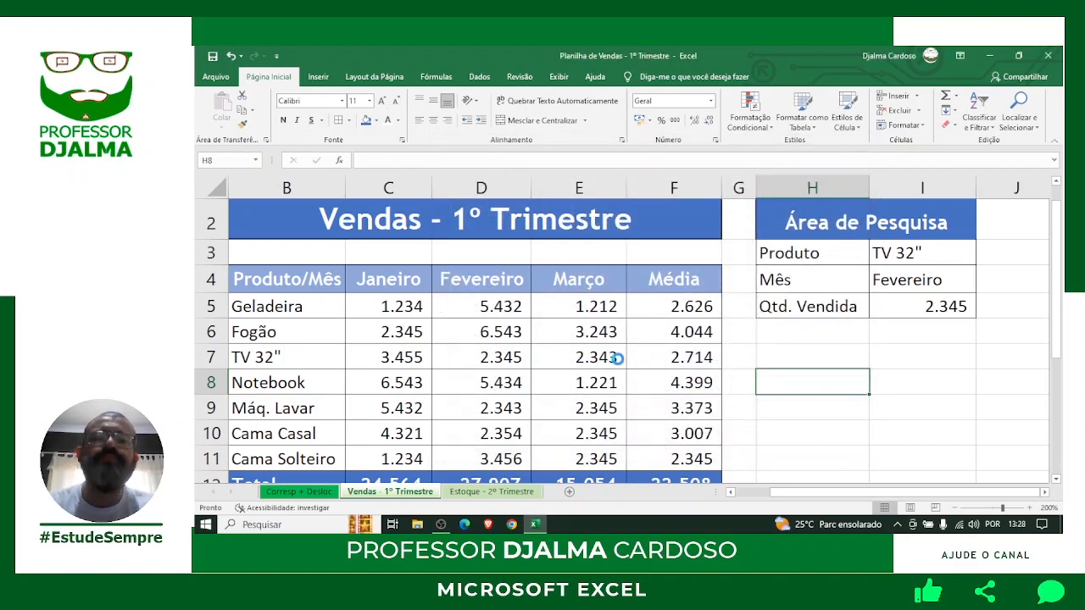
left_click(773, 356)
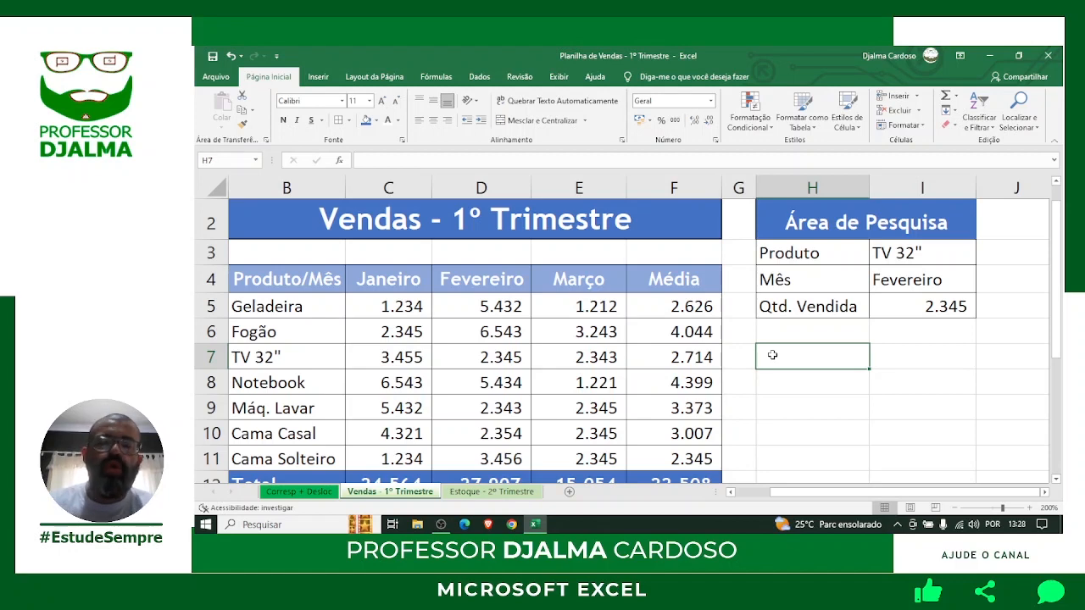
key("ctrl+p")
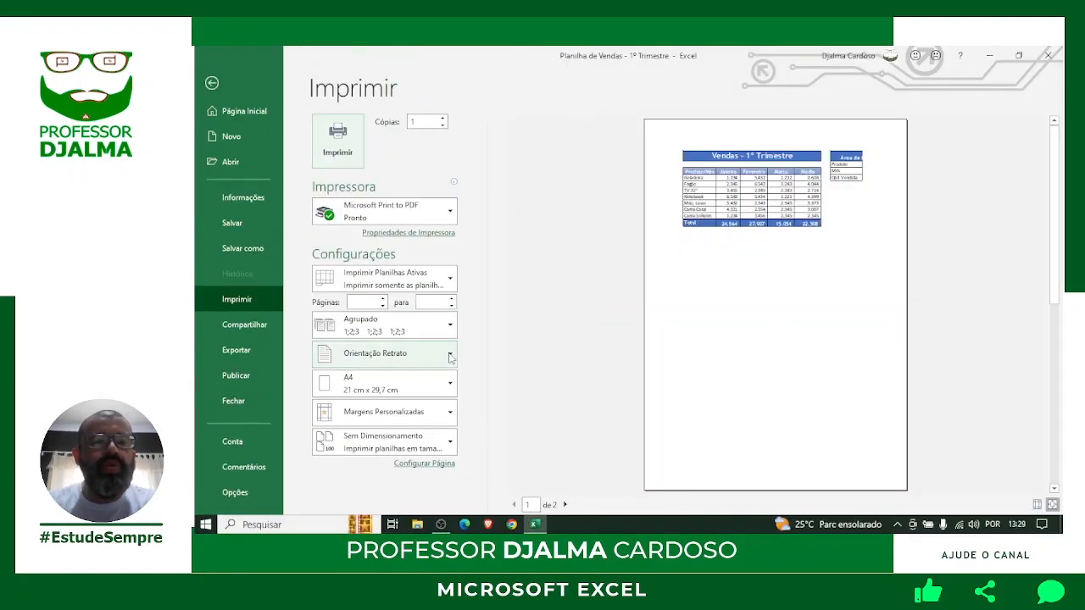
Change the print orientation from Retrato to Paisagem so both tables fit one page.
left_click(642, 251)
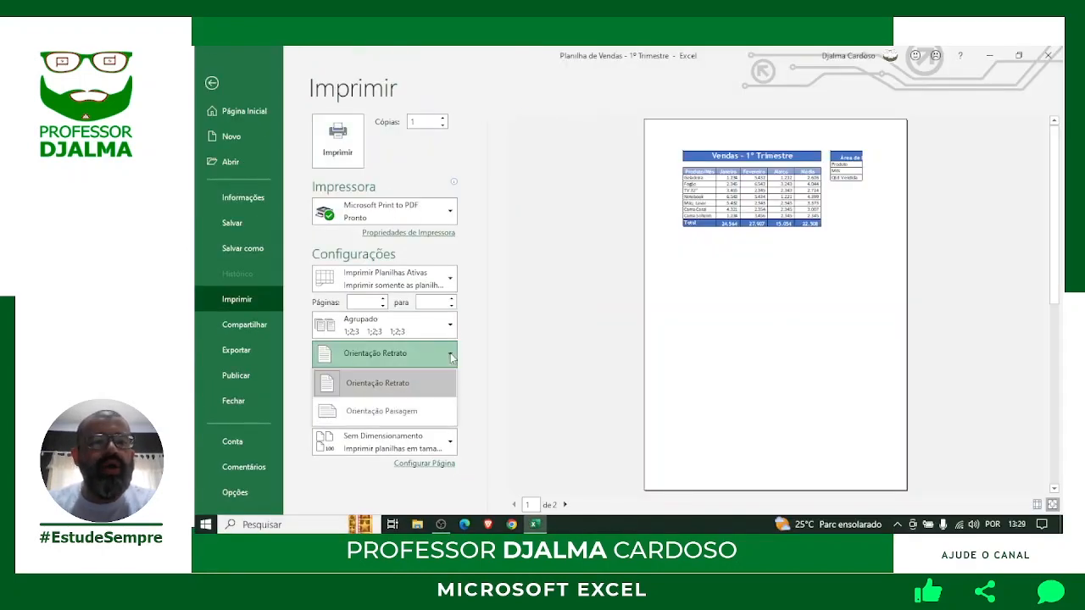
left_click(419, 413)
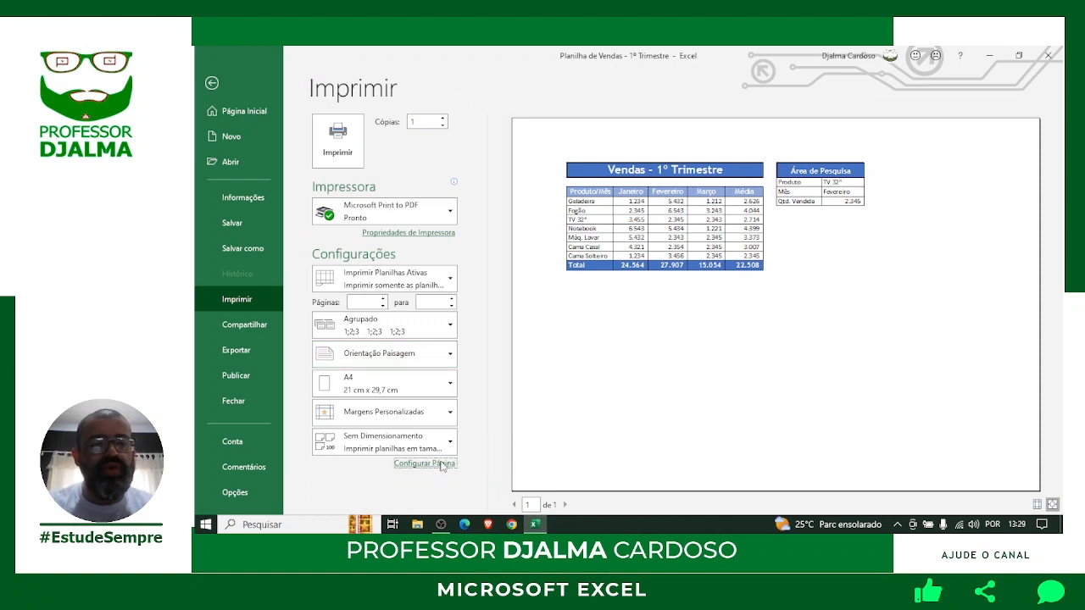
Turn on horizontal centering on the page in Configurar Página's Margens settings.
left_click(441, 465)
left_click(551, 162)
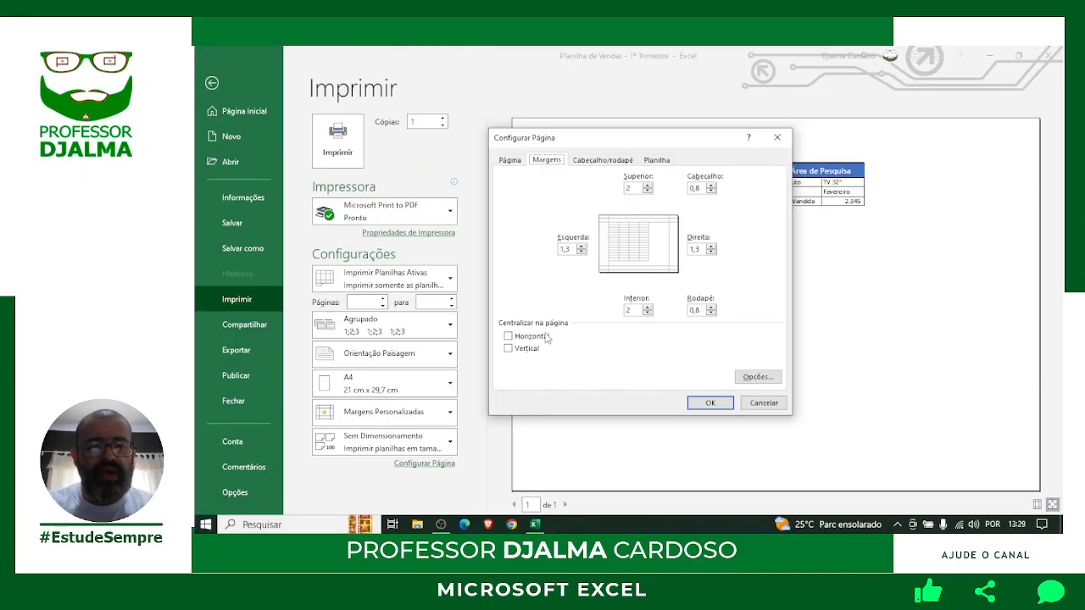
left_click(537, 459)
left_click(696, 404)
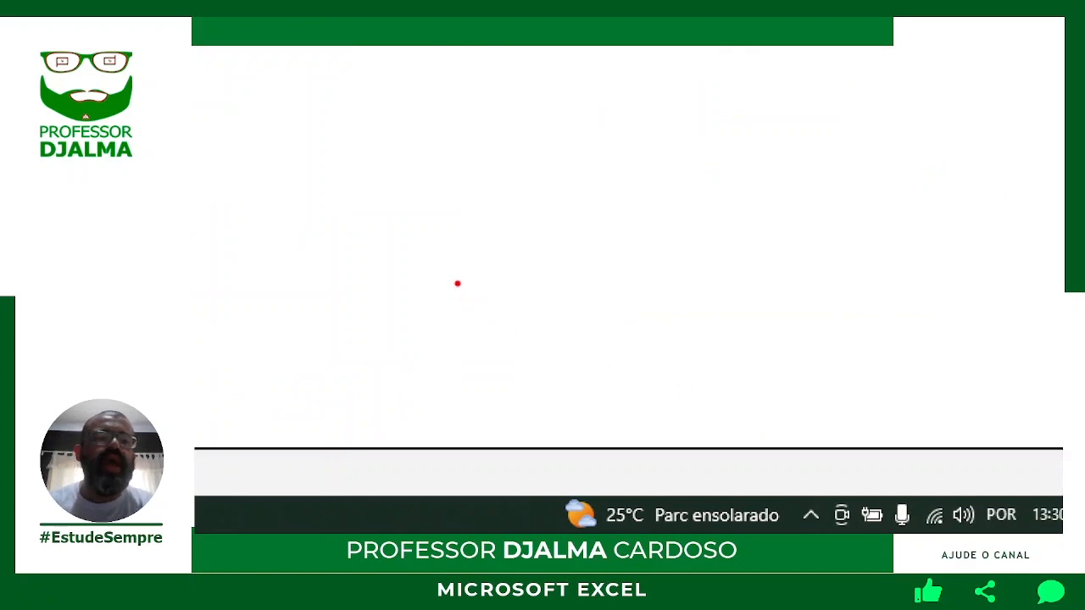
mouse_move(453, 277)
left_mouse_down()
mouse_move(564, 344)
mouse_move(718, 405)
mouse_move(842, 441)
mouse_move(884, 431)
left_mouse_up()
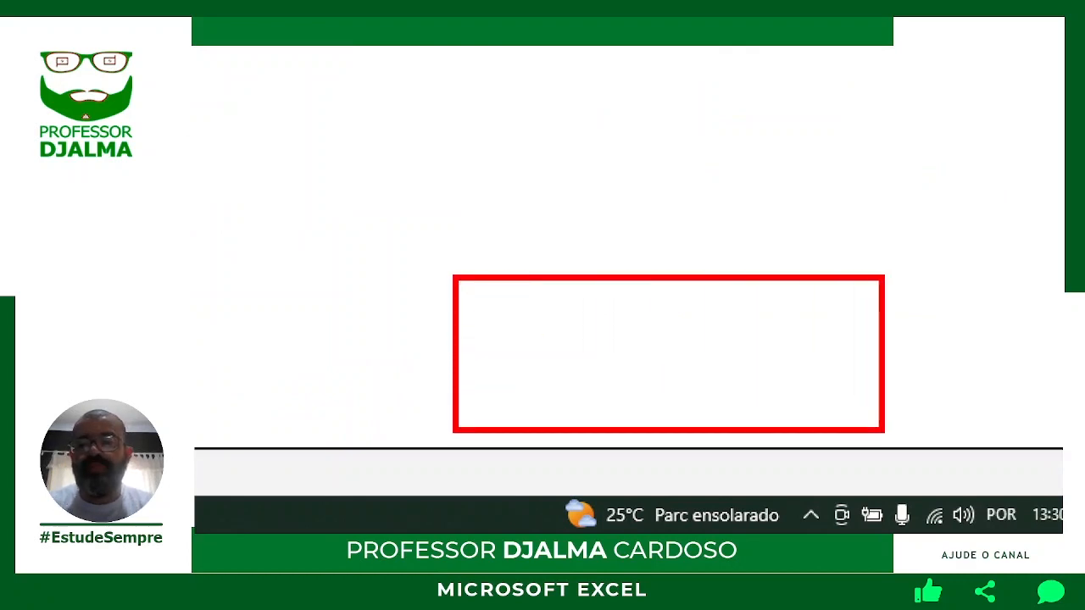
left_click_drag(636, 179, 496, 348)
type("t")
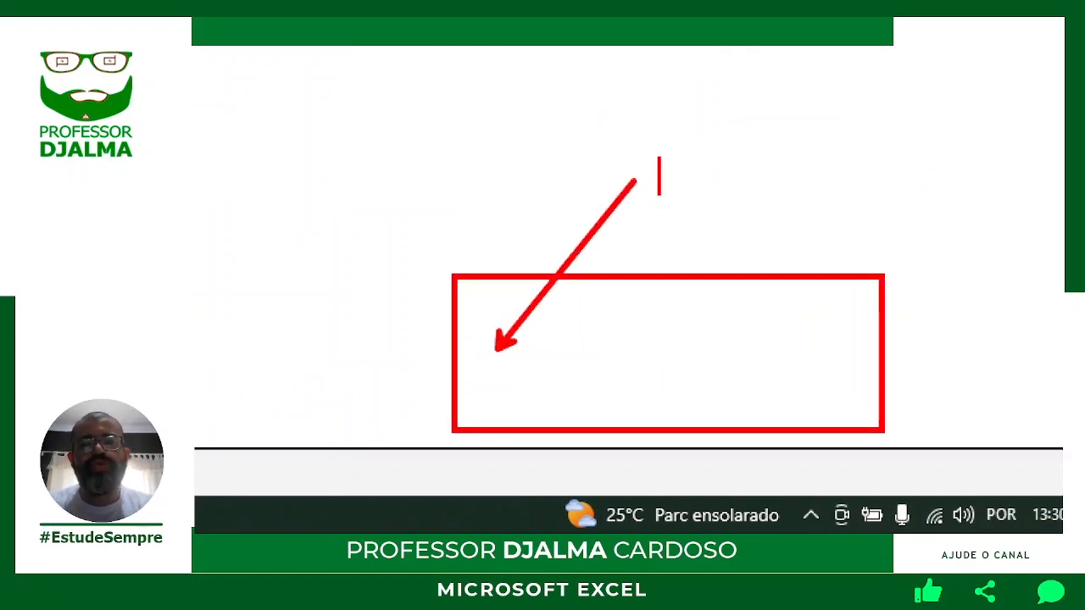
type("area de")
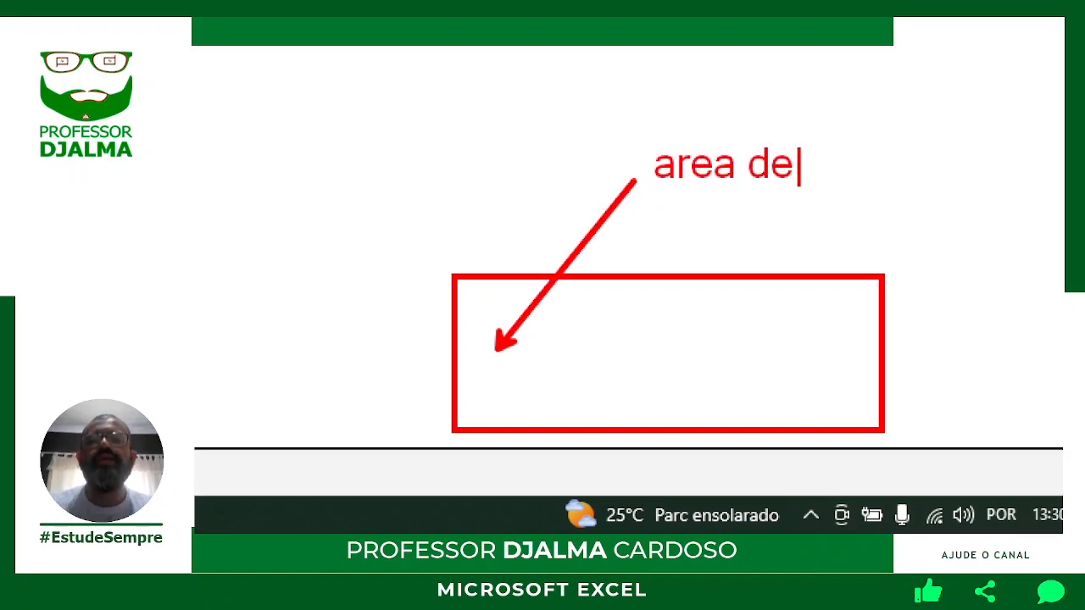
key("Return")
type("assianturs")
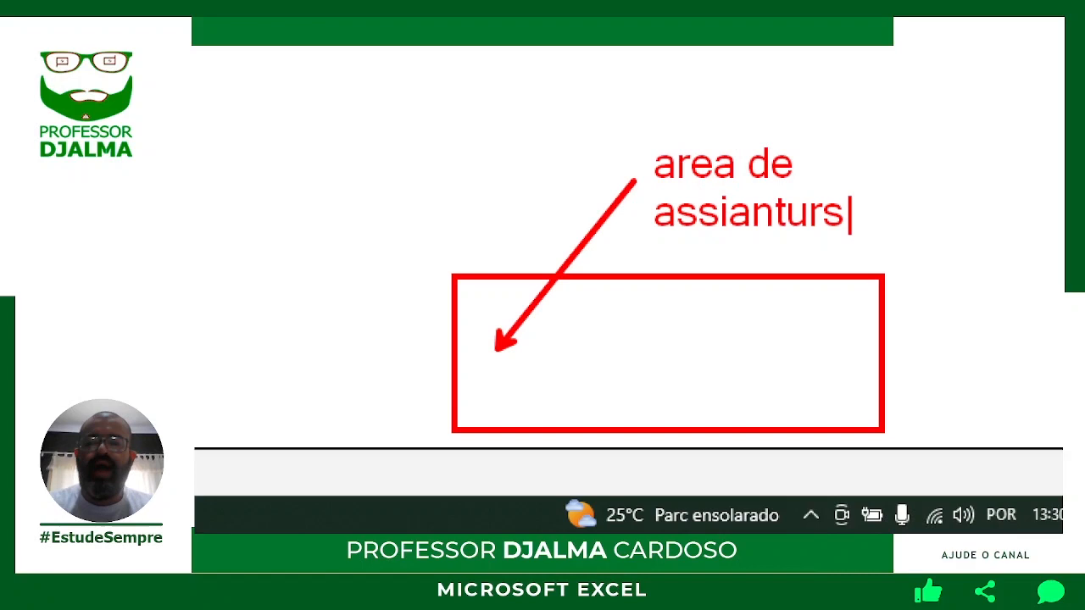
key("BackSpace")
type("a")
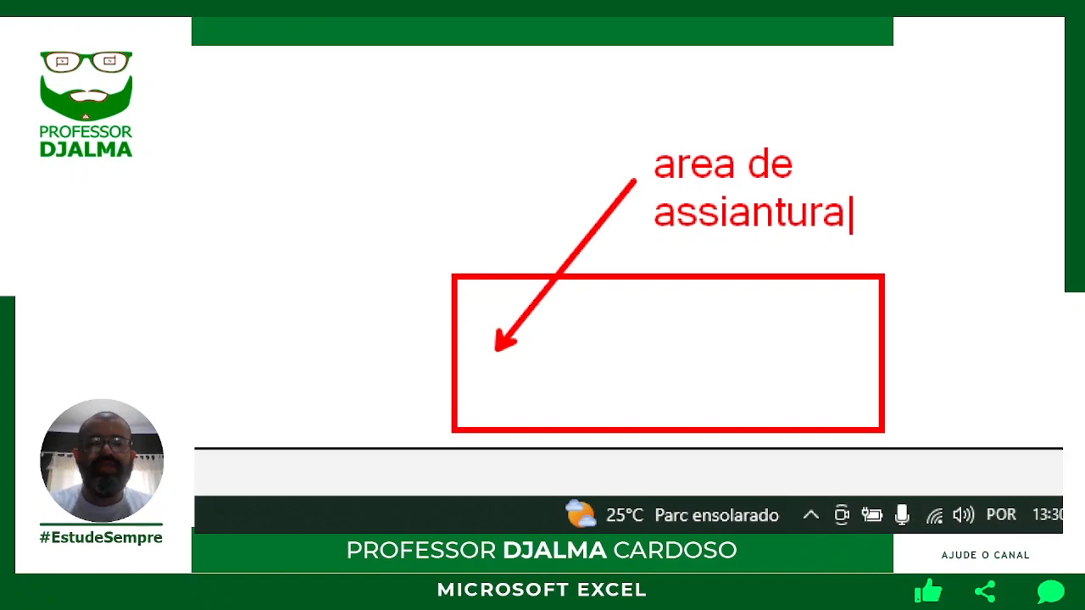
key("BackSpace")
key("BackSpace")
key("BackSpace")
key("BackSpace")
key("BackSpace")
key("BackSpace")
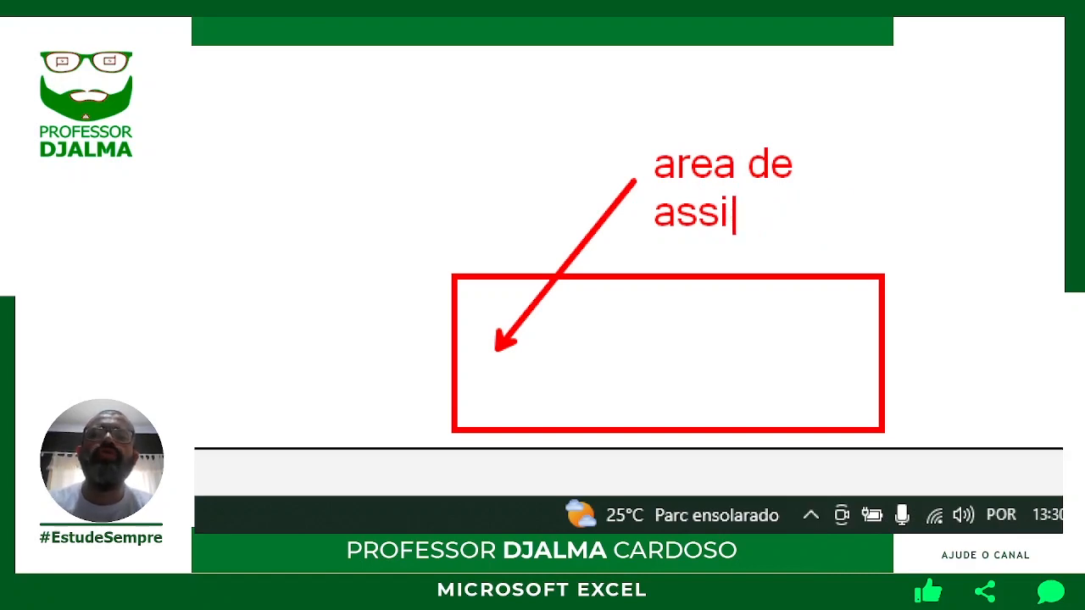
type("natura")
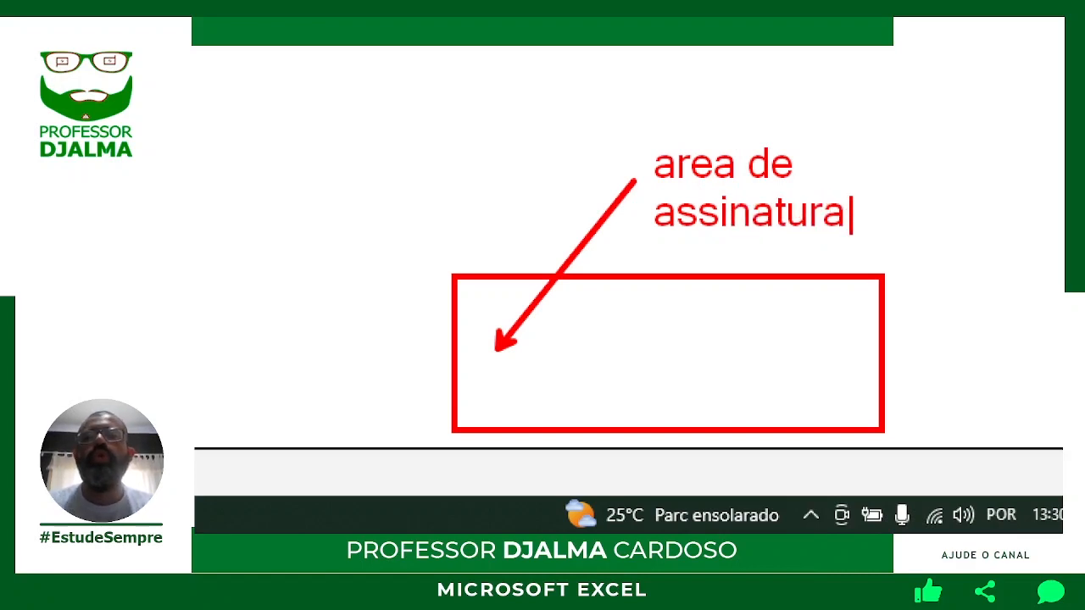
key("Escape")
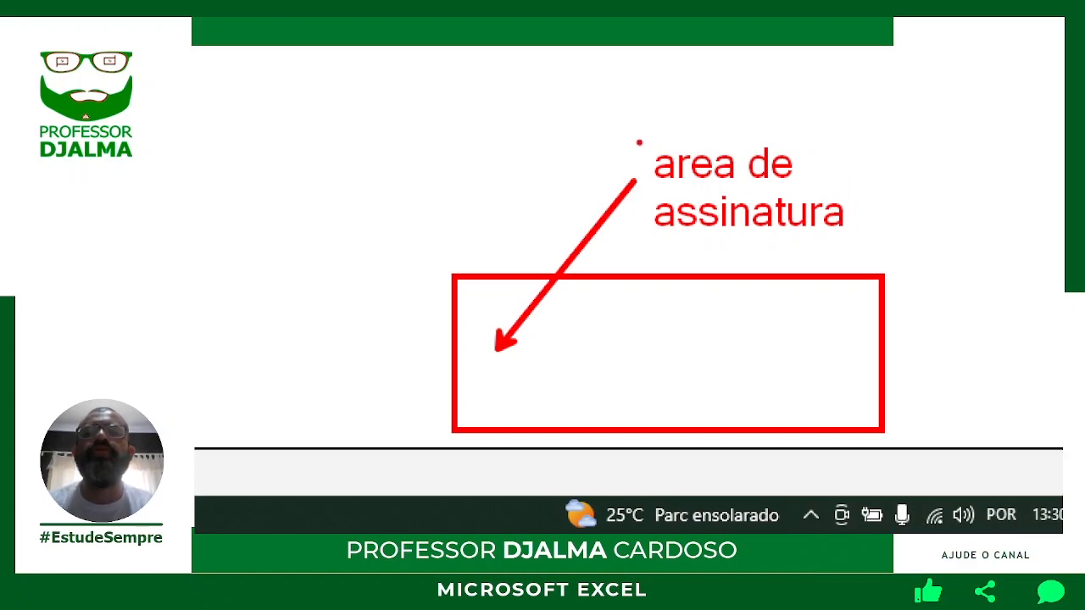
mouse_move(632, 138)
left_mouse_down()
mouse_move(681, 180)
mouse_move(882, 245)
left_mouse_up()
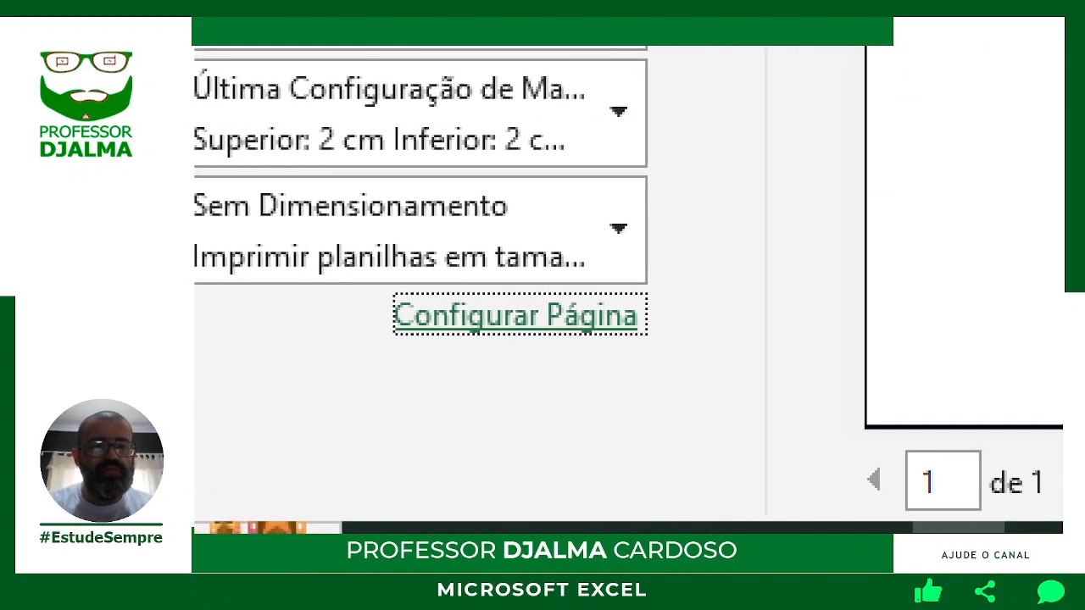
Reach the Personalizar rodapé editor from Configurar Página's Cabeçalho/rodapé tab.
mouse_move(385, 276)
left_mouse_down()
mouse_move(471, 320)
mouse_move(670, 354)
left_mouse_up()
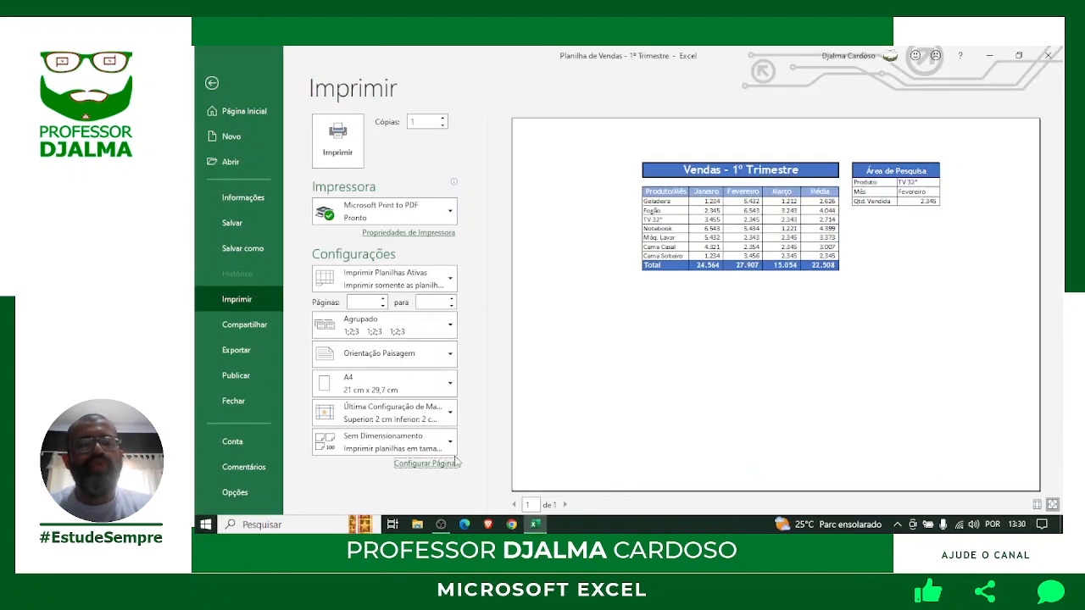
left_click(445, 464)
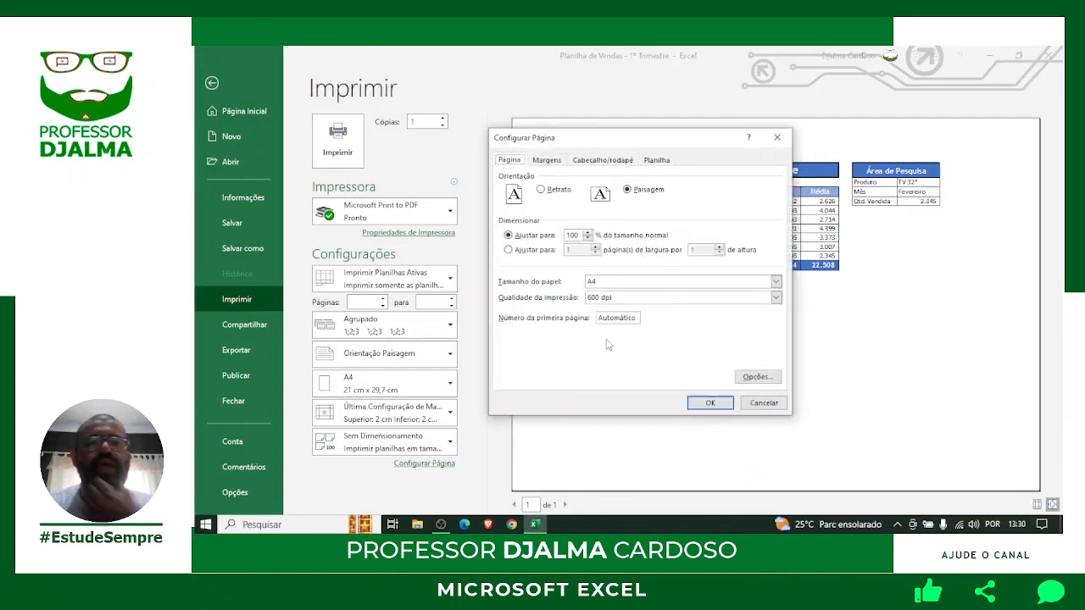
left_click(603, 160)
left_click_drag(565, 150, 614, 168)
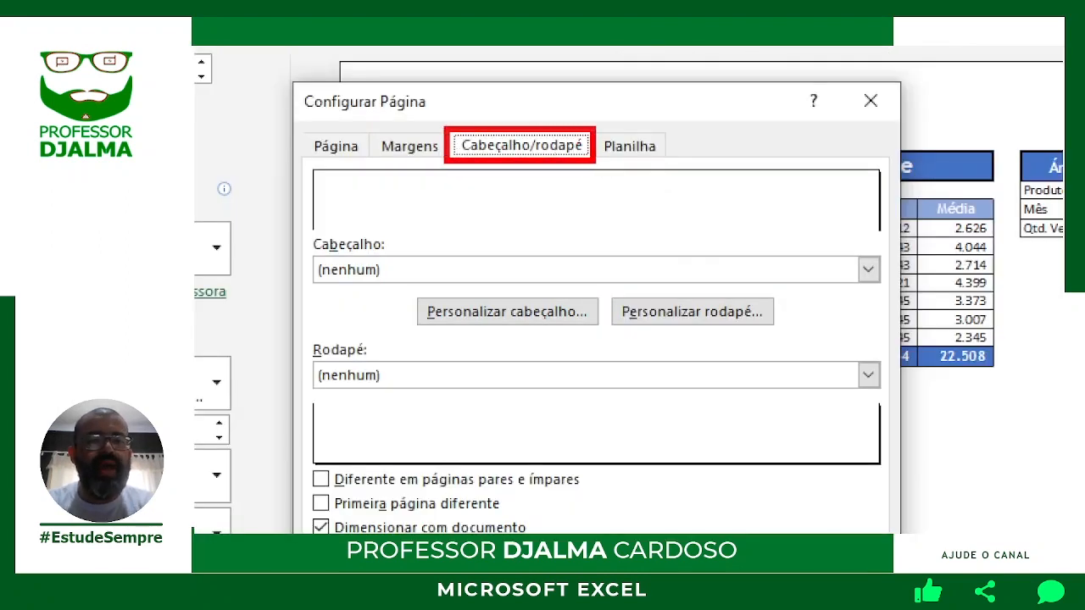
mouse_move(608, 292)
left_mouse_down()
mouse_move(666, 326)
mouse_move(781, 332)
mouse_move(756, 363)
mouse_move(778, 394)
left_mouse_up()
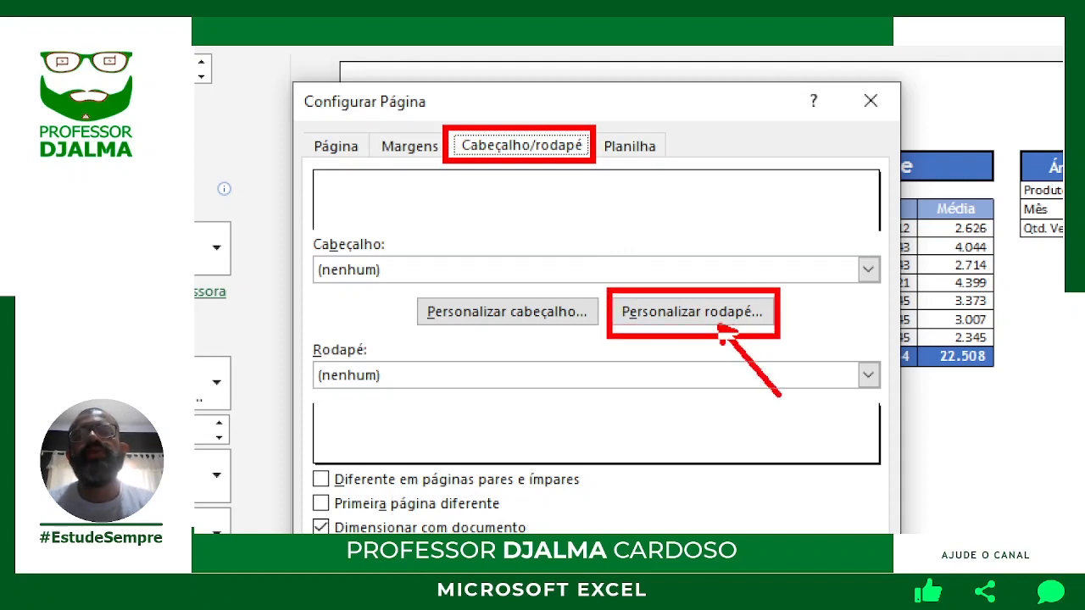
type("t")
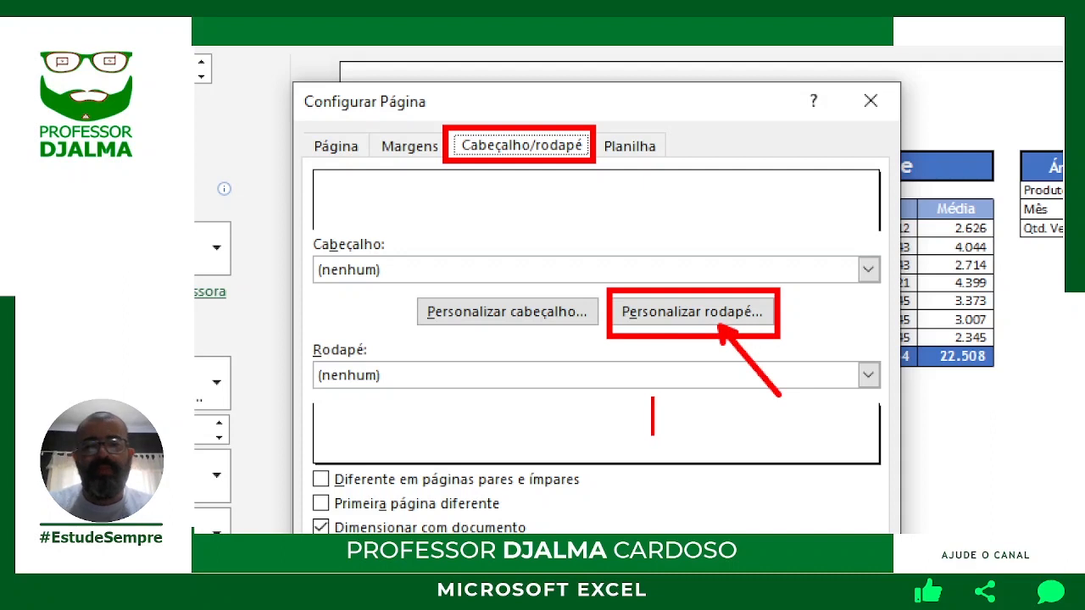
type("parte INFEI")
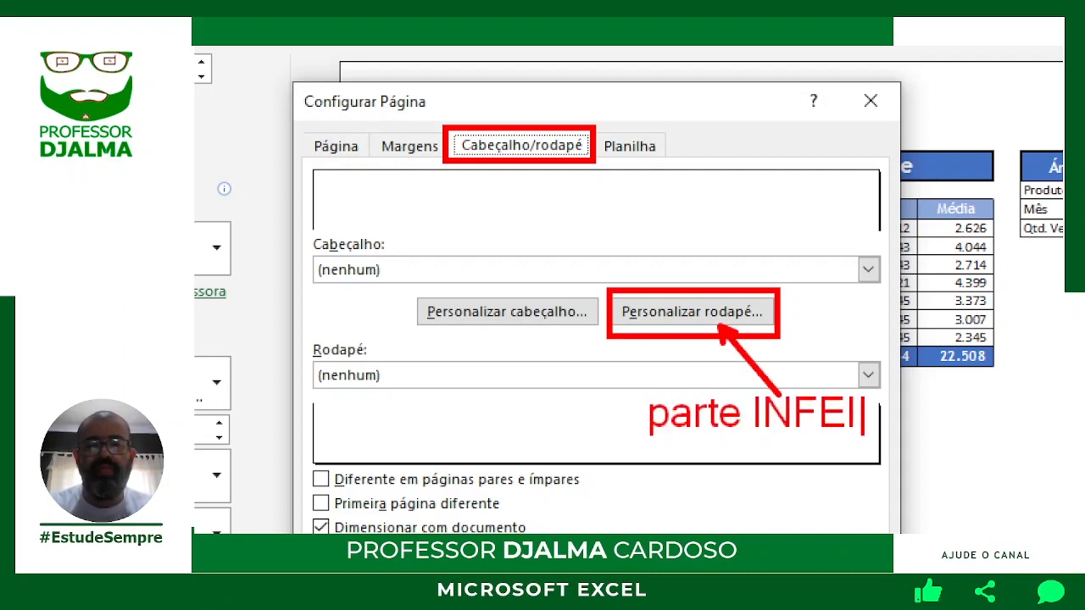
key("BackSpace")
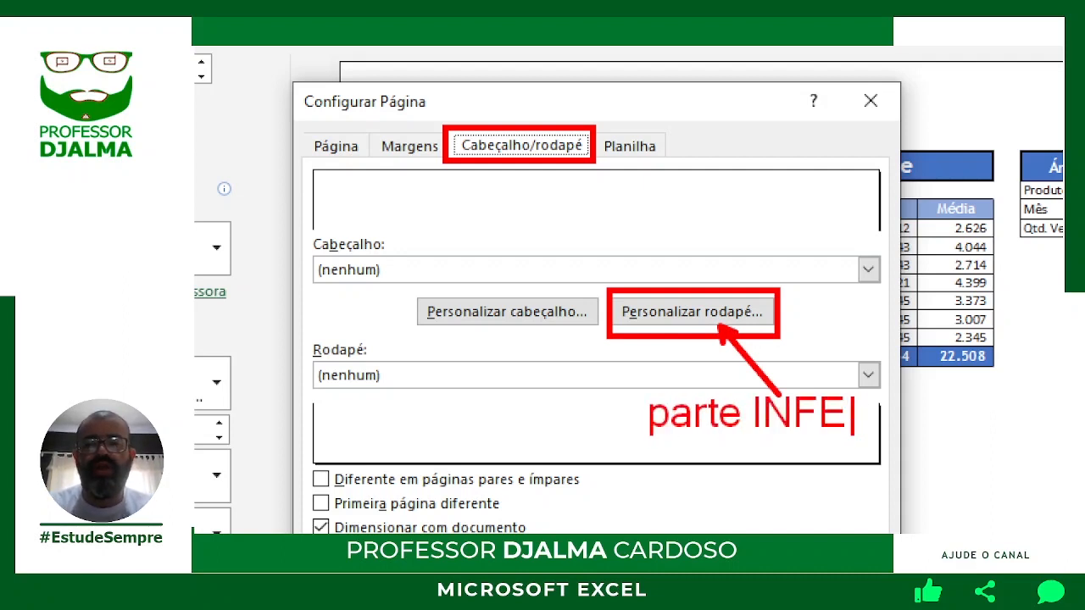
type("RIOR")
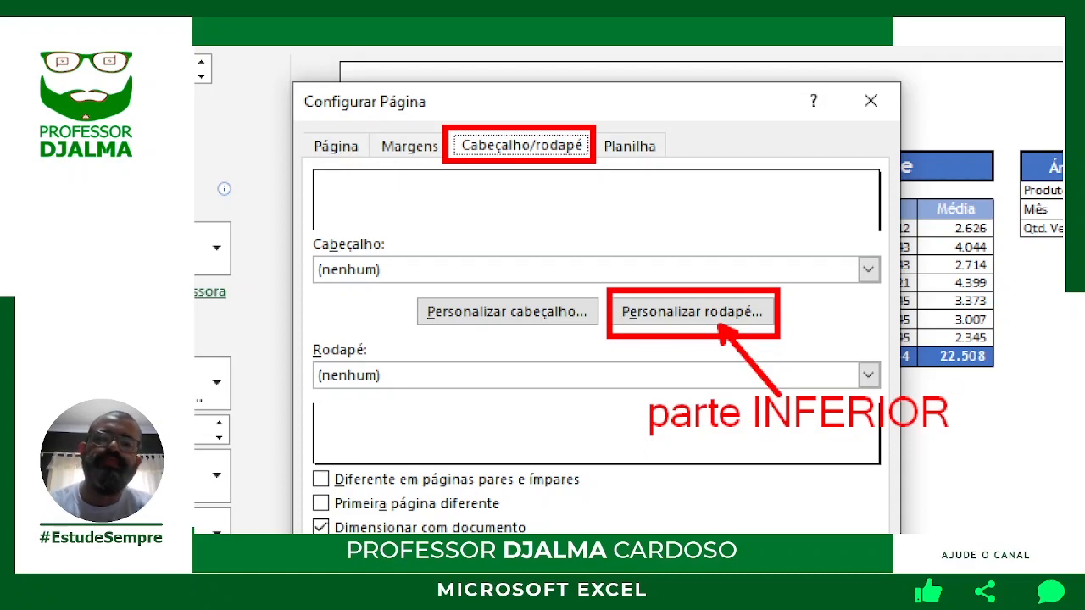
mouse_move(629, 382)
left_mouse_down()
mouse_move(698, 421)
mouse_move(958, 454)
left_mouse_up()
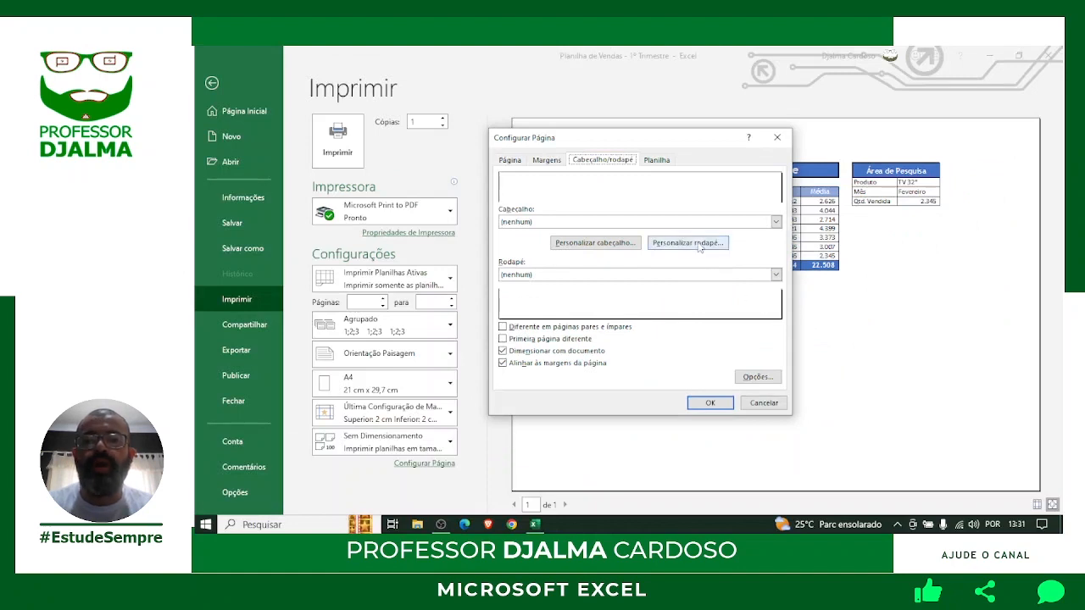
left_click(693, 311)
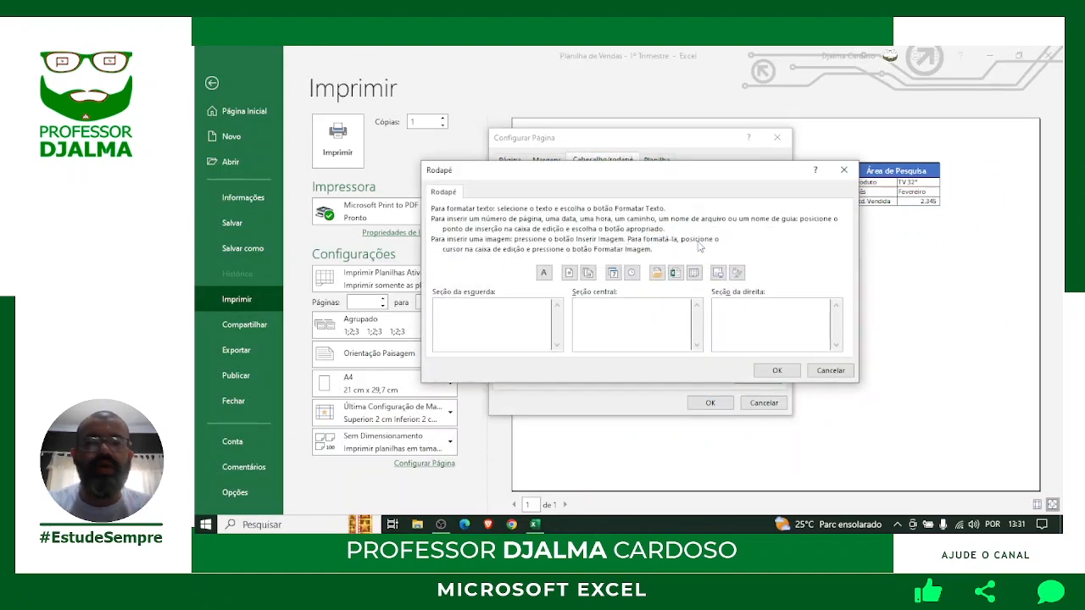
Type the author's full name, then 'Diretor de Vendas', into the footer's Seção central.
left_click(766, 315)
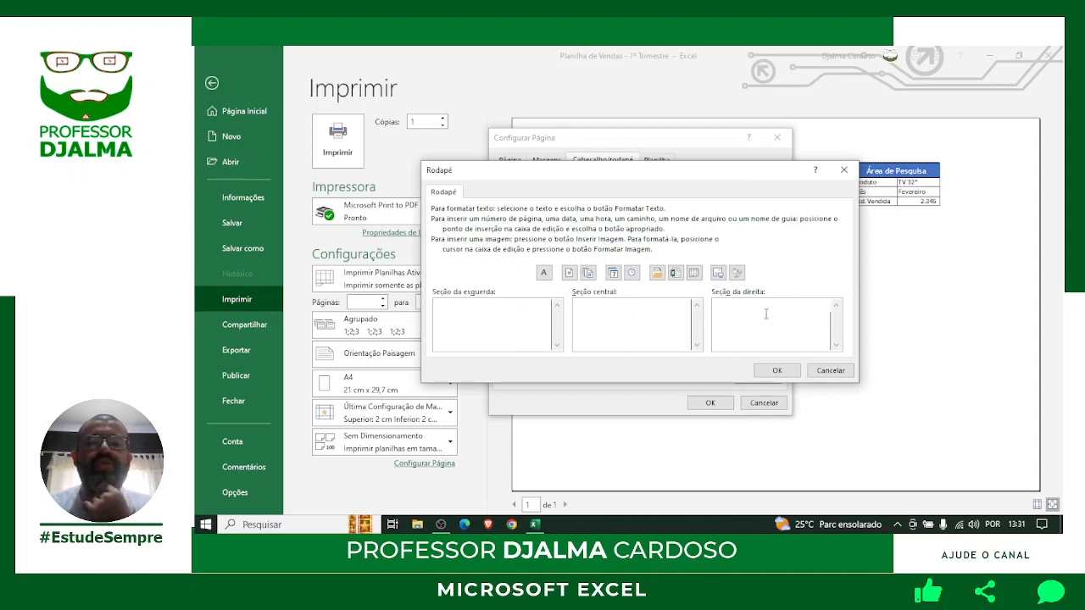
left_click(617, 315)
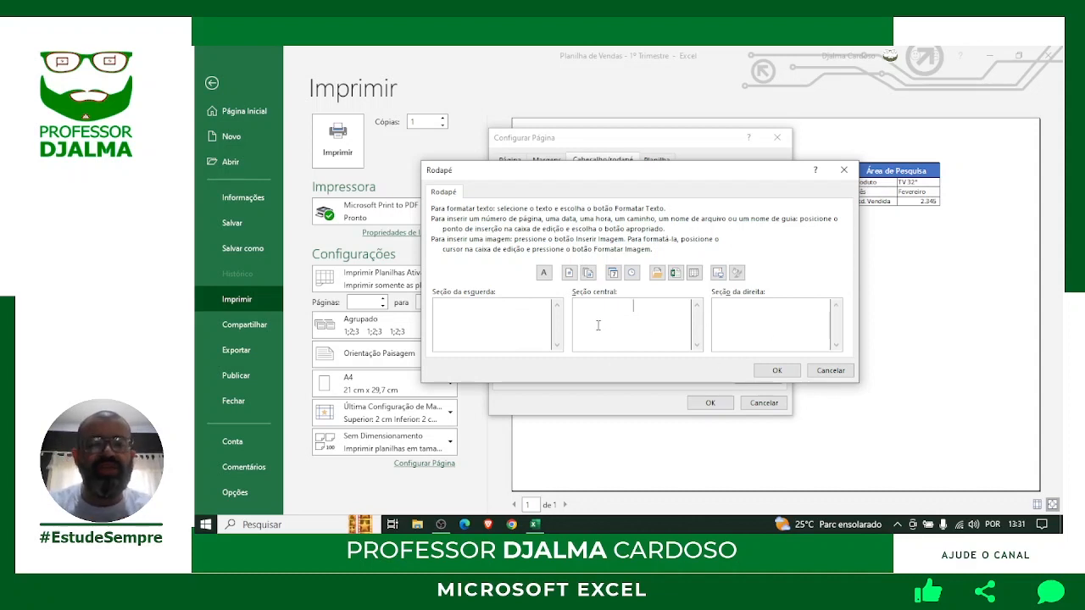
type("dj")
key("BackSpace")
key("BackSpace")
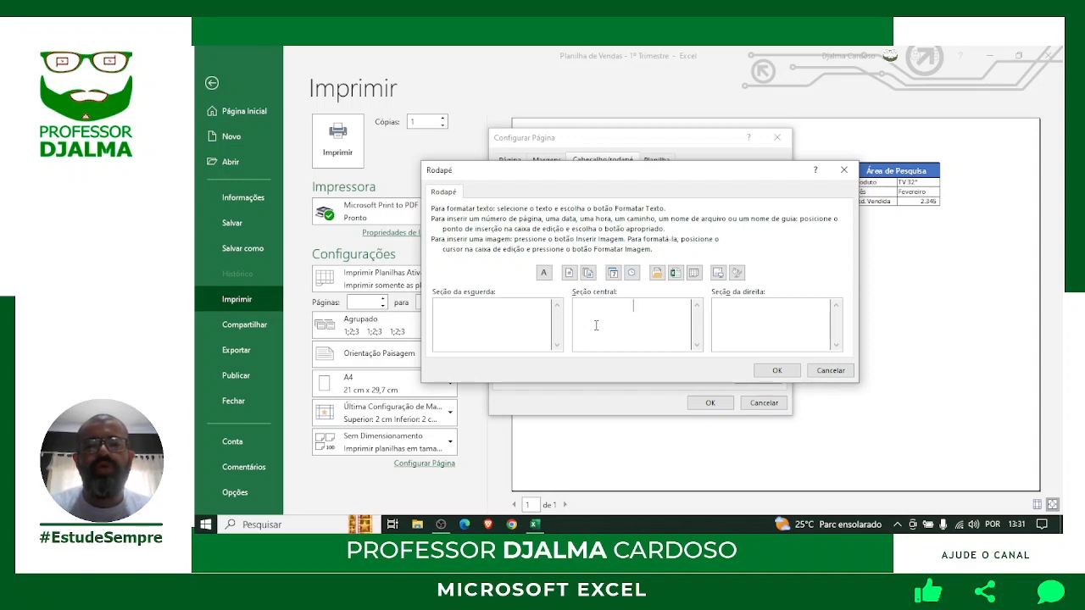
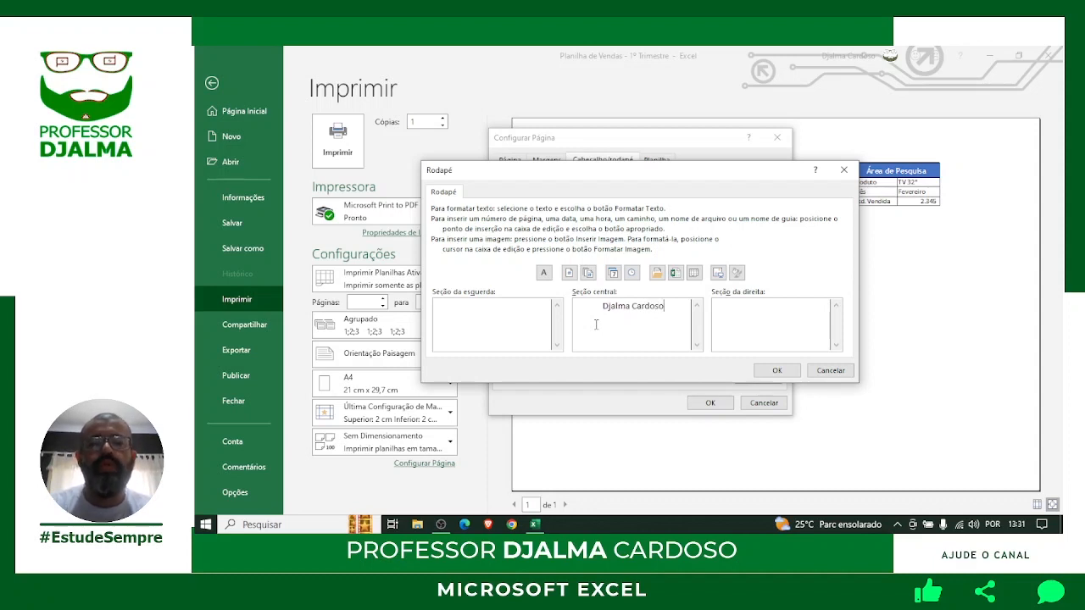
type("Diretor d")
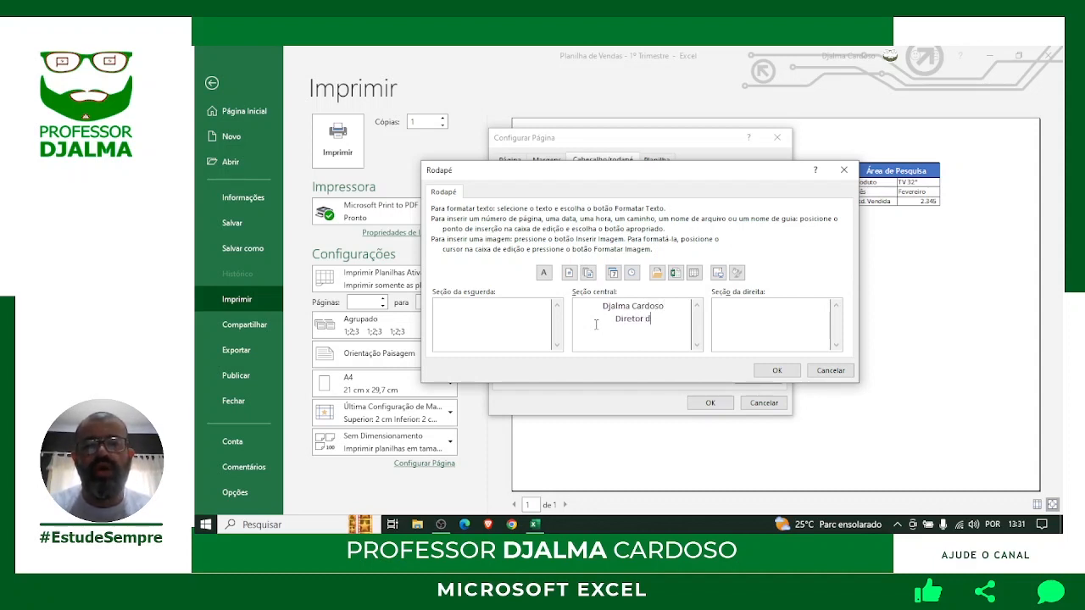
type("e Vendas")
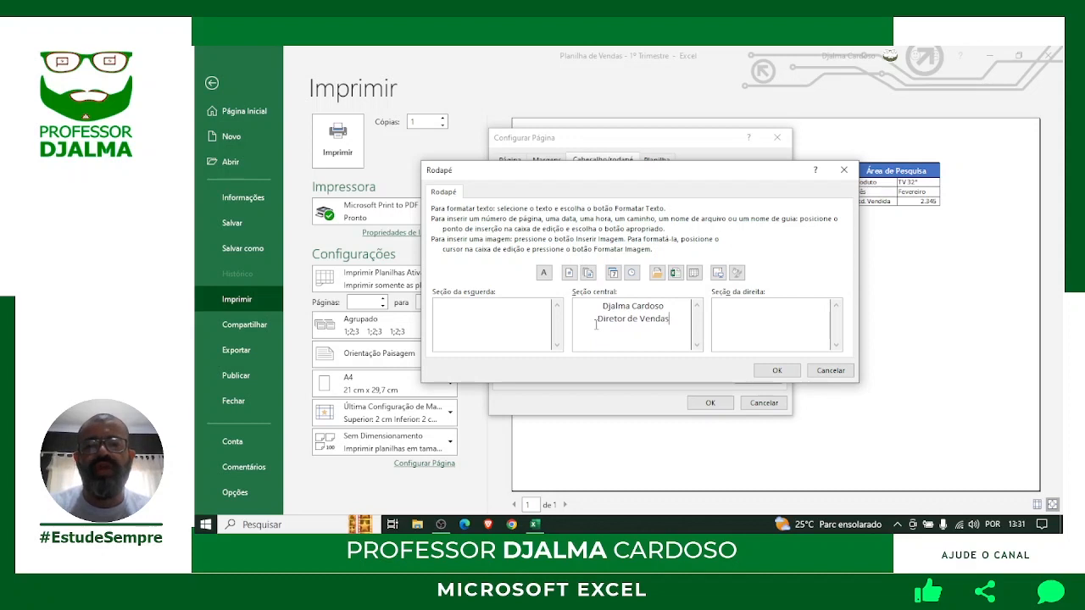
Confirm the Rodapé and Configurar Página dialogs so the two-line centred footer appears.
left_click(778, 372)
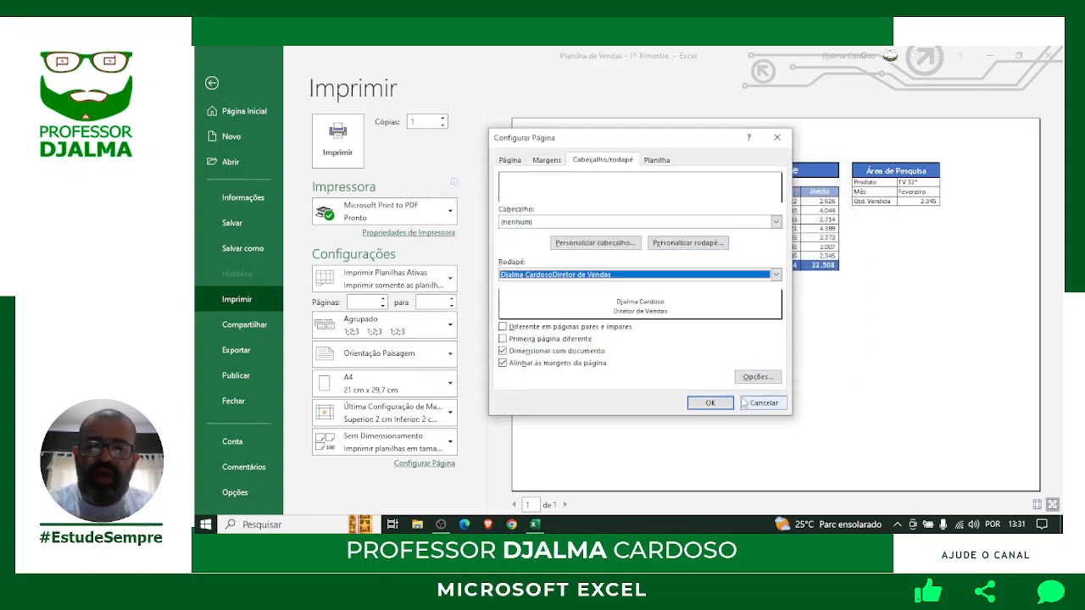
left_click(716, 401)
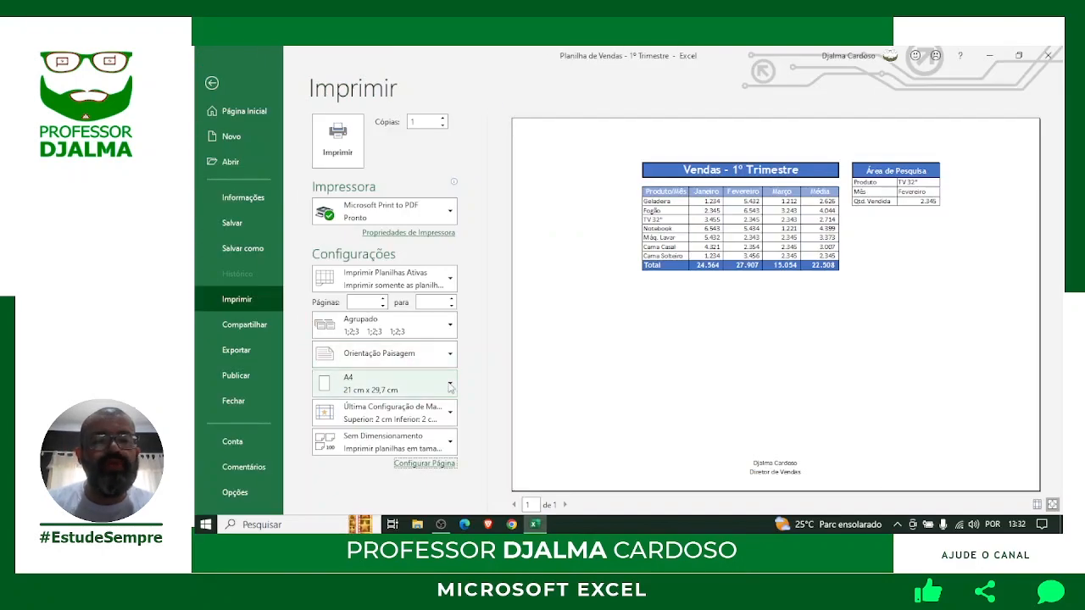
Switch the paper size from A4 to Ofício (21,59 x 35,56 cm).
left_click(847, 271)
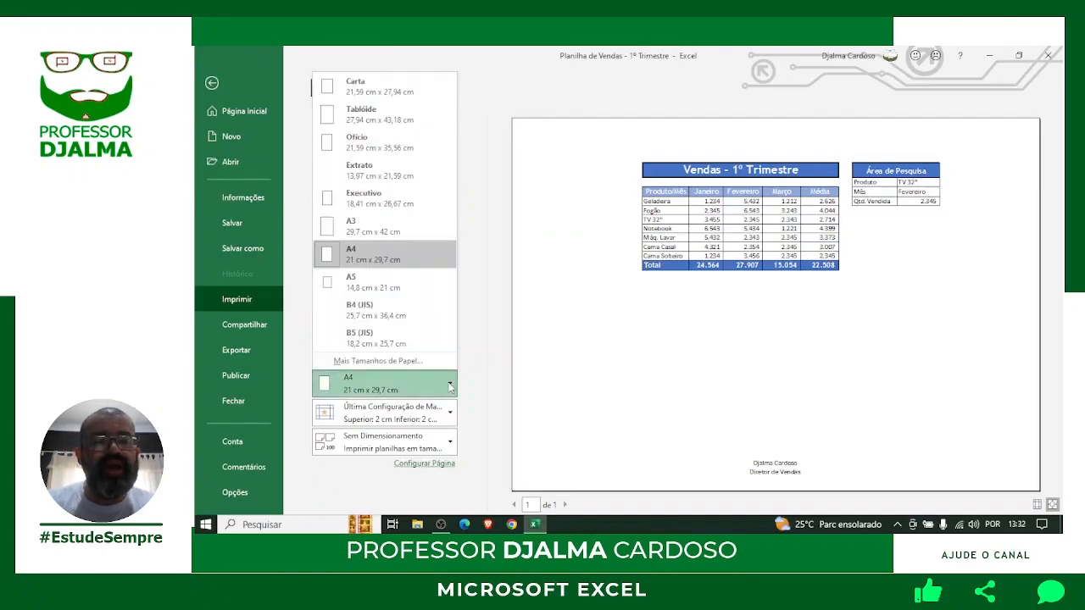
left_click(390, 144)
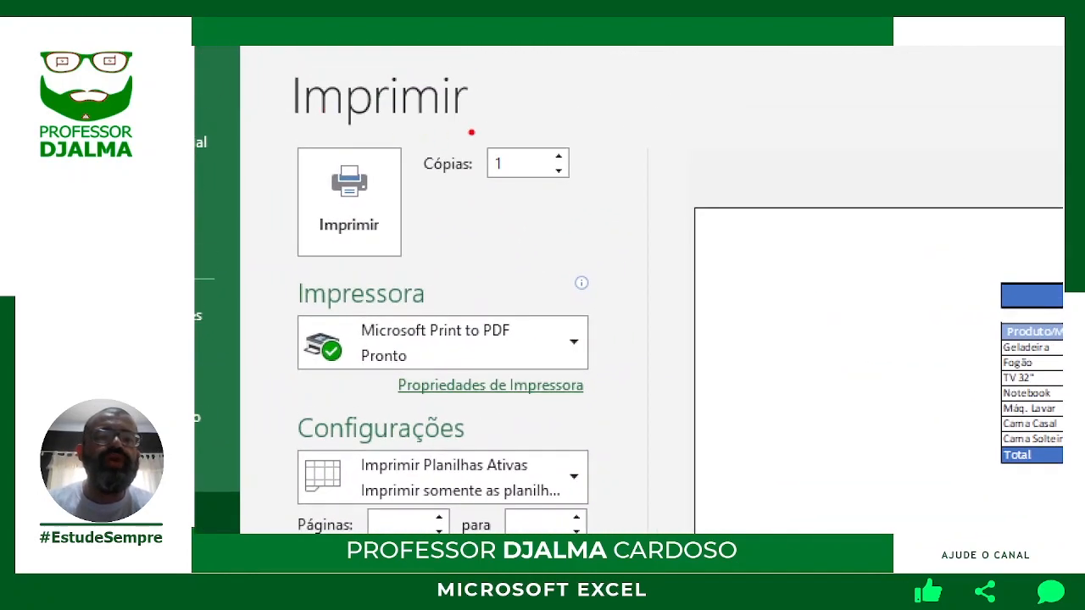
Leave Imprimir and return to the 'Vendas - 1º Trimestre' worksheet, keeping the print setup.
left_click_drag(463, 124, 598, 205)
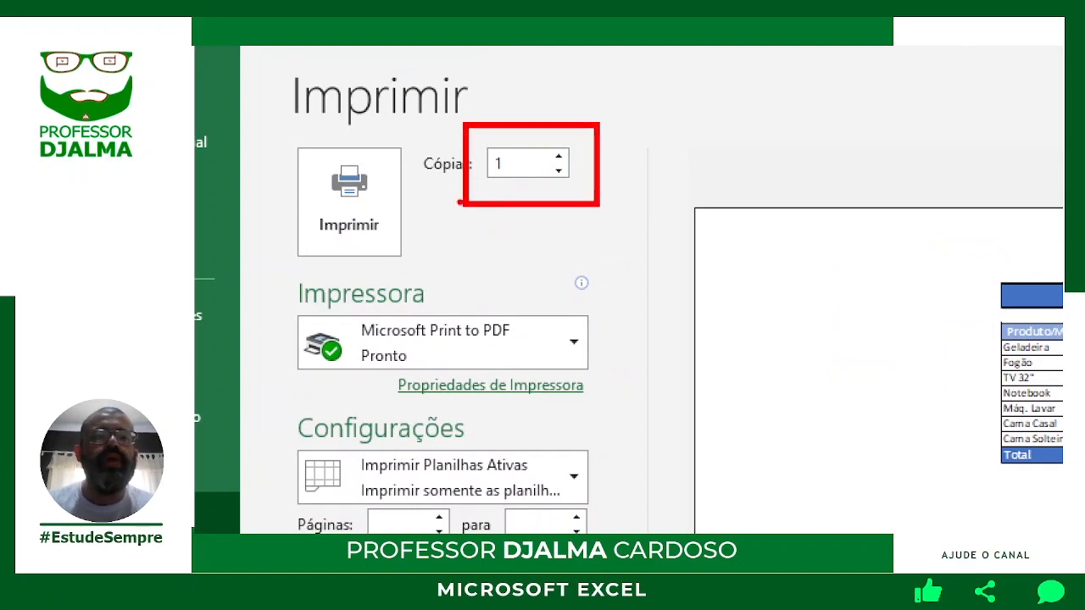
left_click_drag(292, 145, 485, 332)
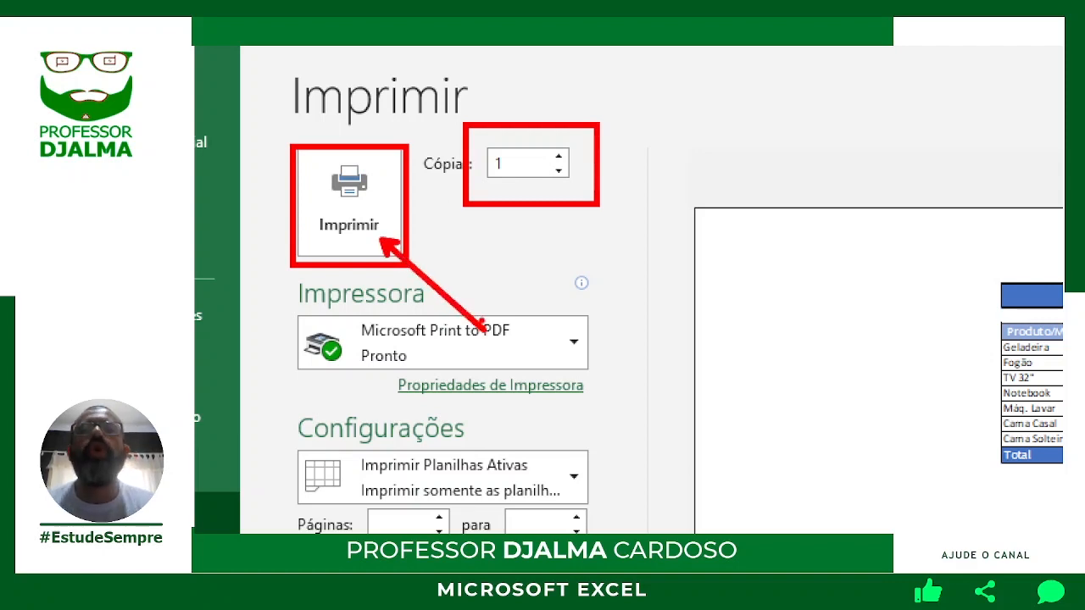
key("Escape")
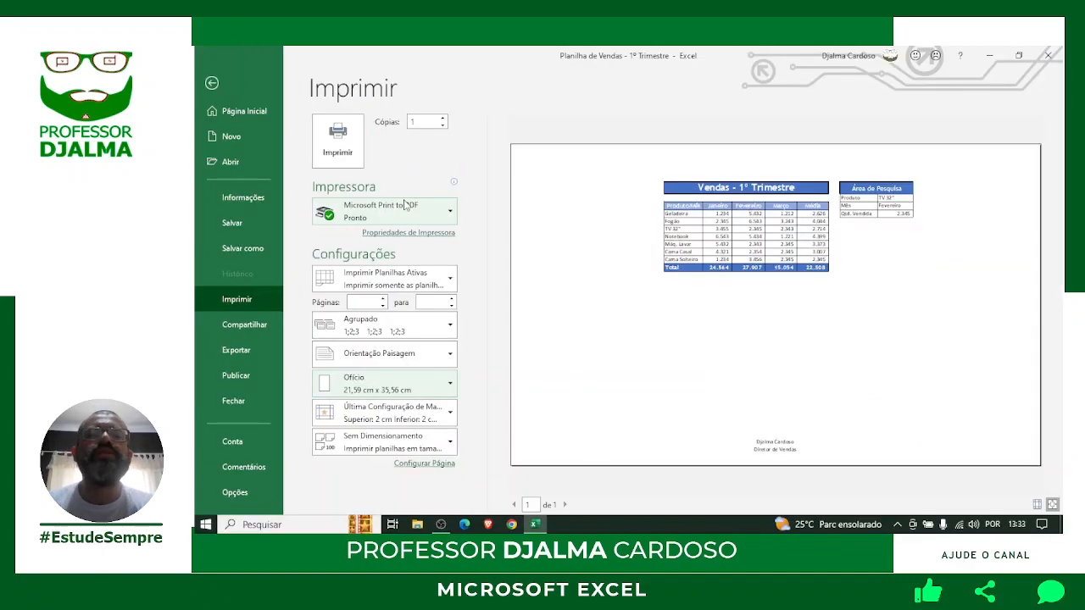
key("Escape")
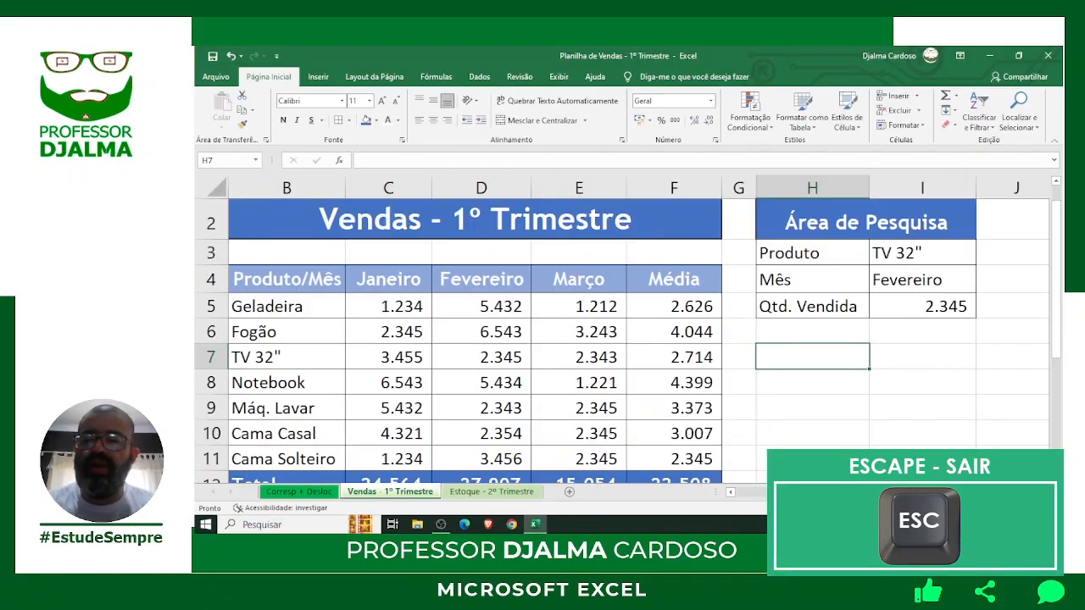
Zoom the view back to 100% and open the Estoque - 2º Trimestre sheet.
left_click(954, 510)
left_click(954, 509)
left_click(953, 510)
left_click(953, 510)
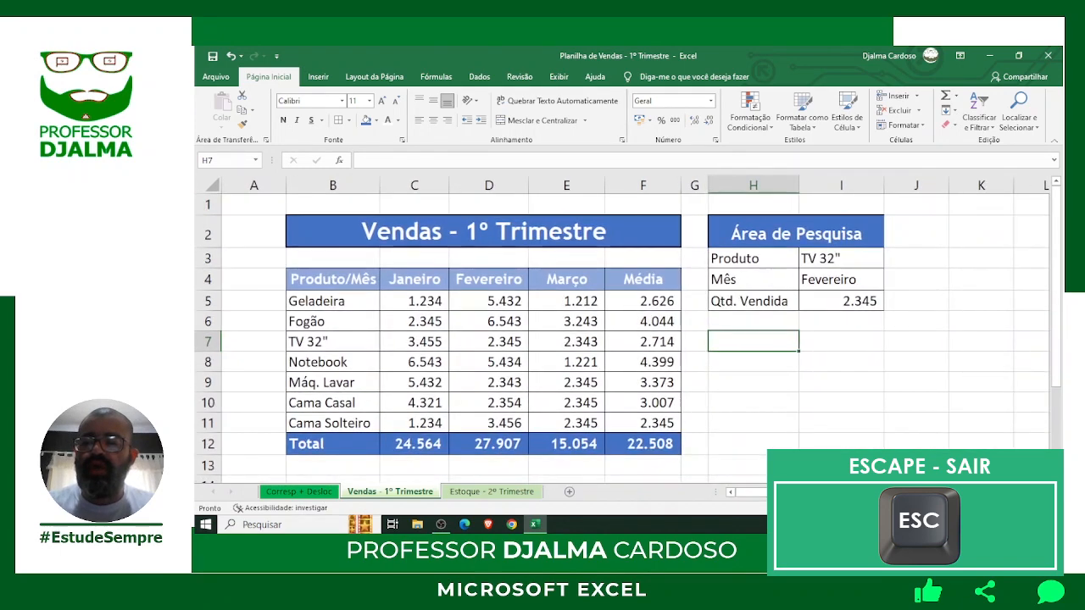
left_click(954, 509)
left_click(954, 509)
left_click(954, 509)
left_click(954, 509)
left_click(954, 509)
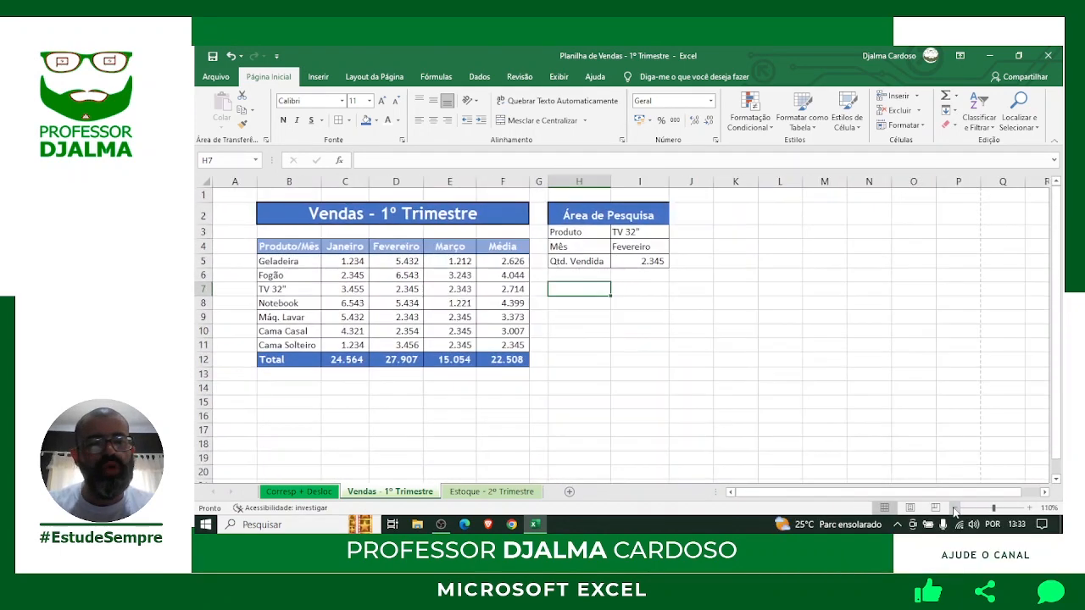
left_click(953, 509)
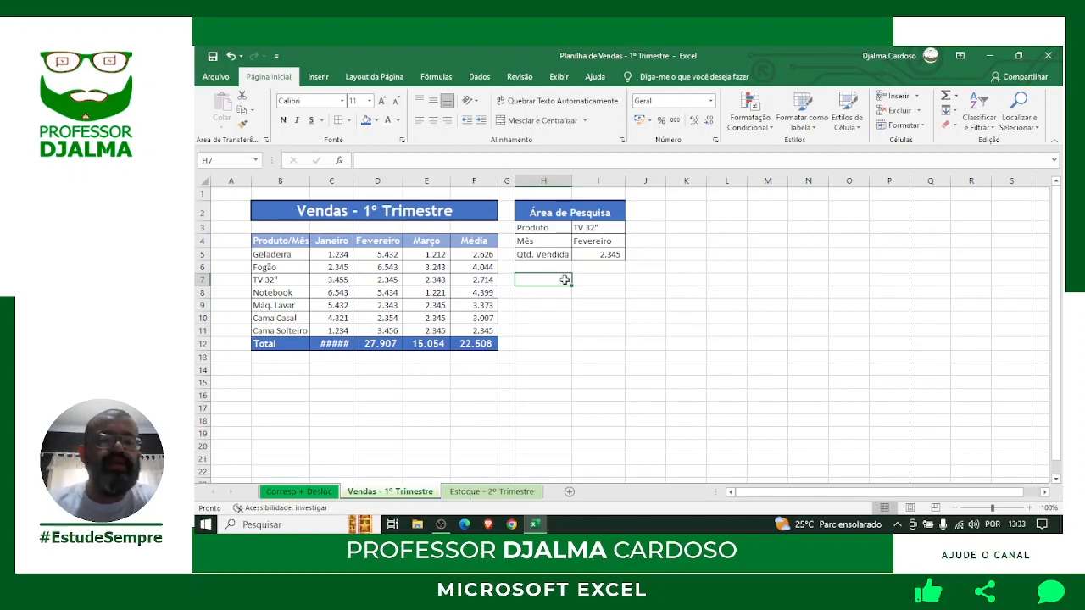
left_click(500, 492)
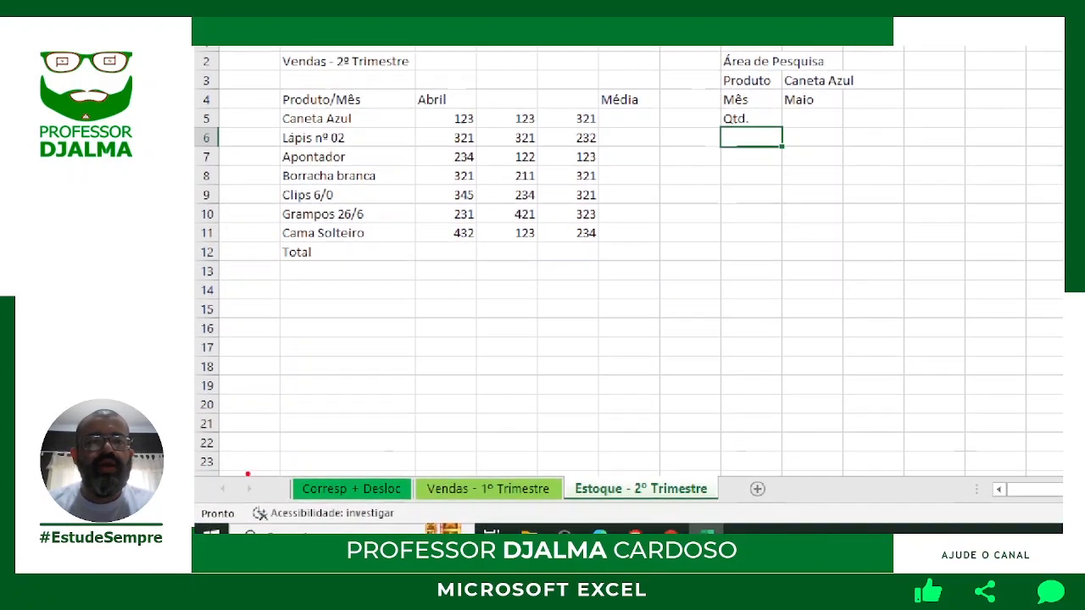
mouse_move(569, 474)
left_mouse_down()
mouse_move(601, 492)
mouse_move(725, 509)
left_mouse_up()
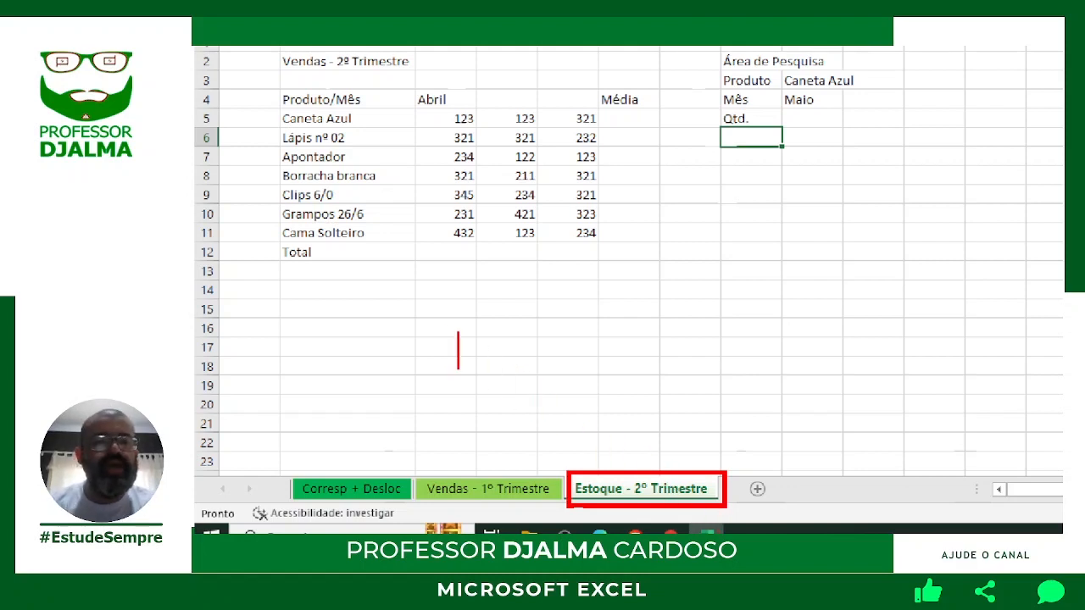
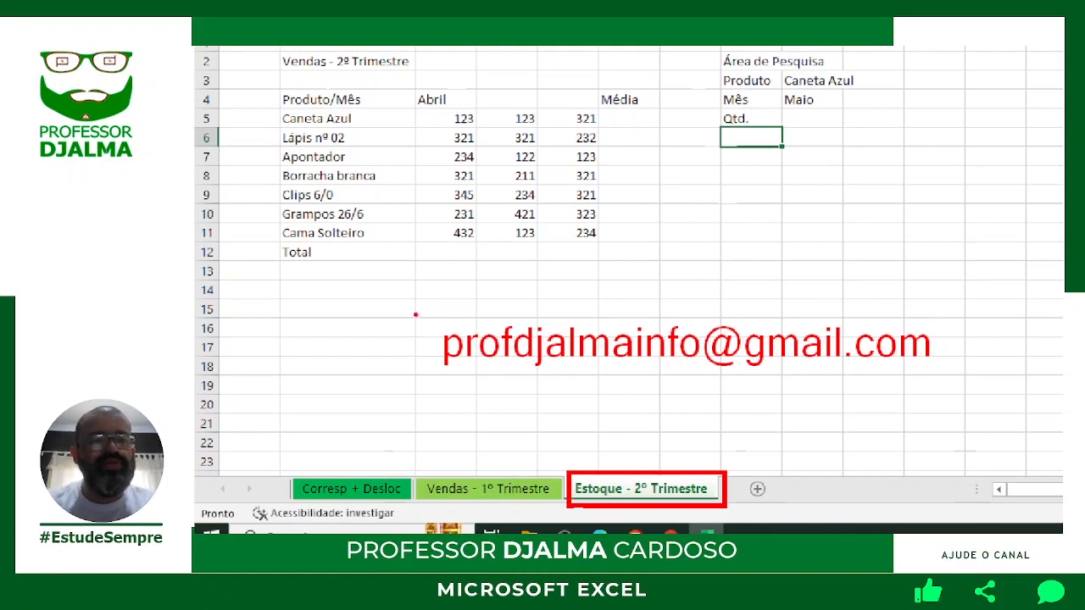
mouse_move(415, 308)
left_mouse_down()
mouse_move(714, 383)
mouse_move(956, 387)
left_mouse_up()
left_click(757, 417)
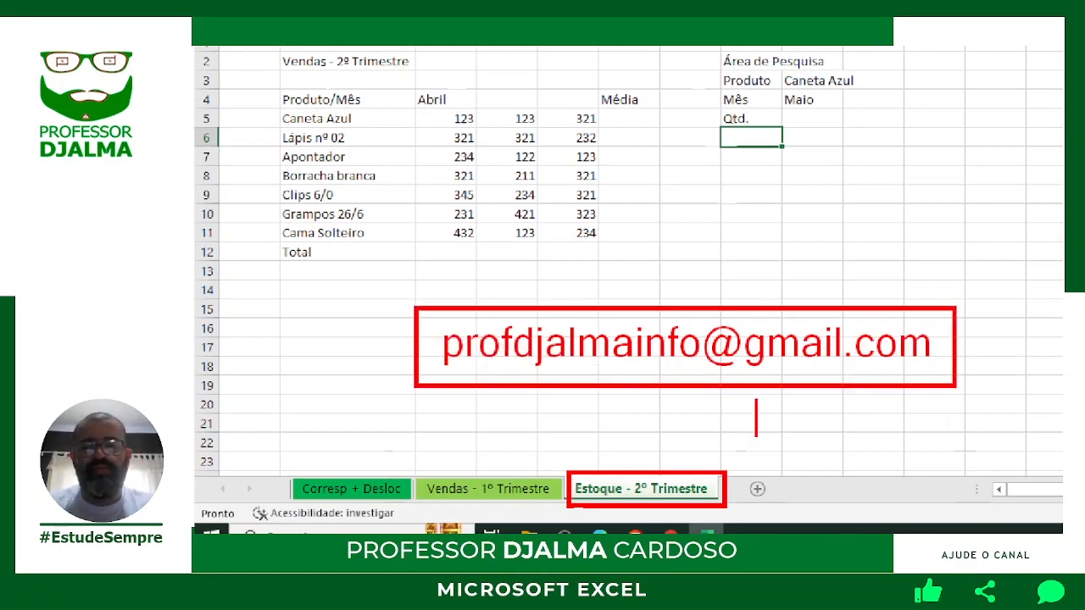
type("curtir")
key("Return")
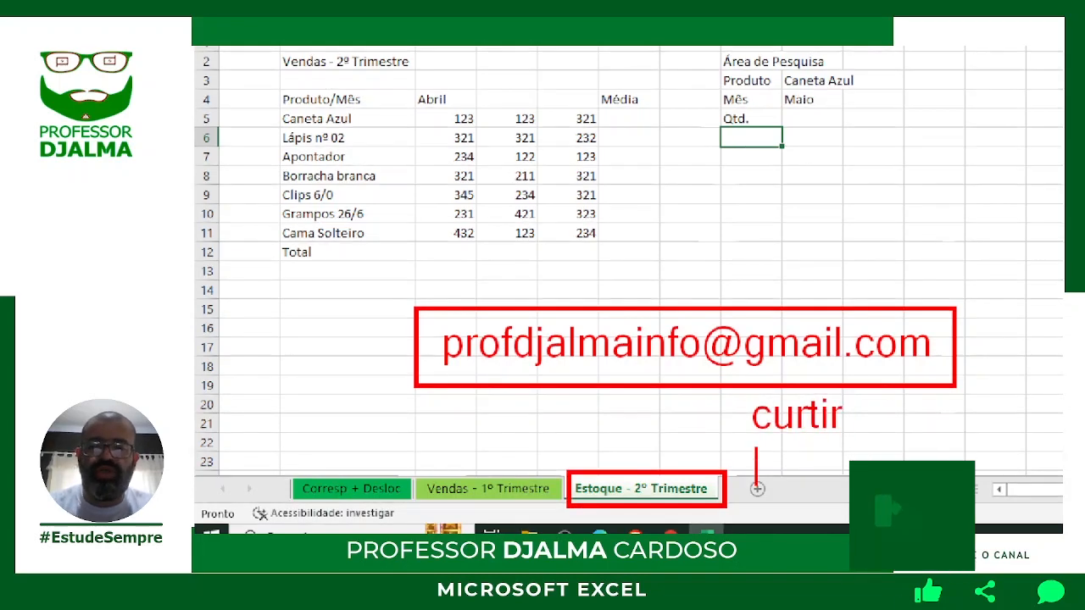
type("comentar")
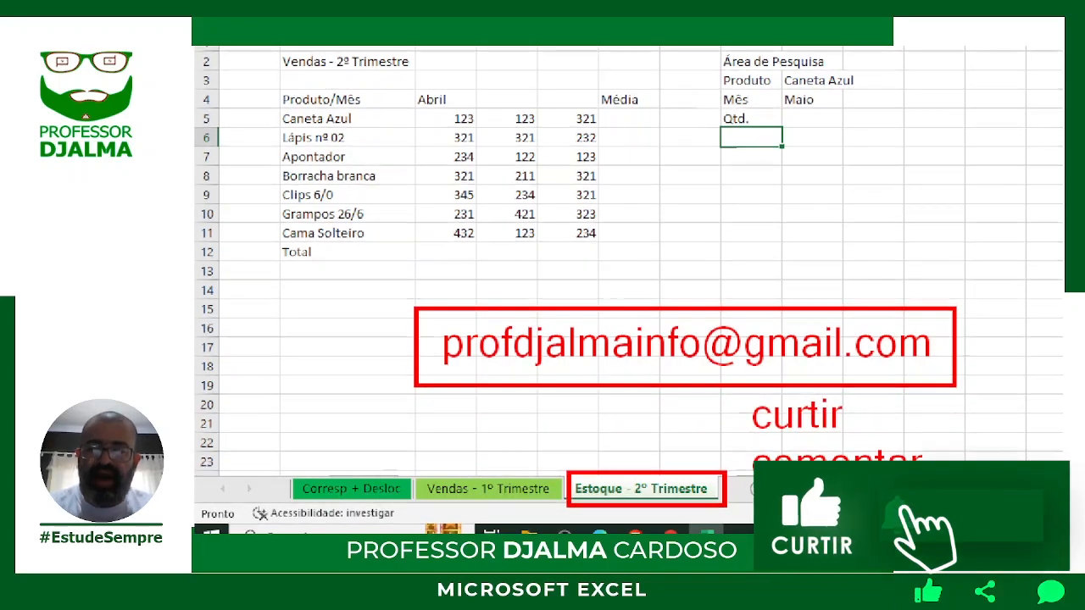
key("Return")
type("compar")
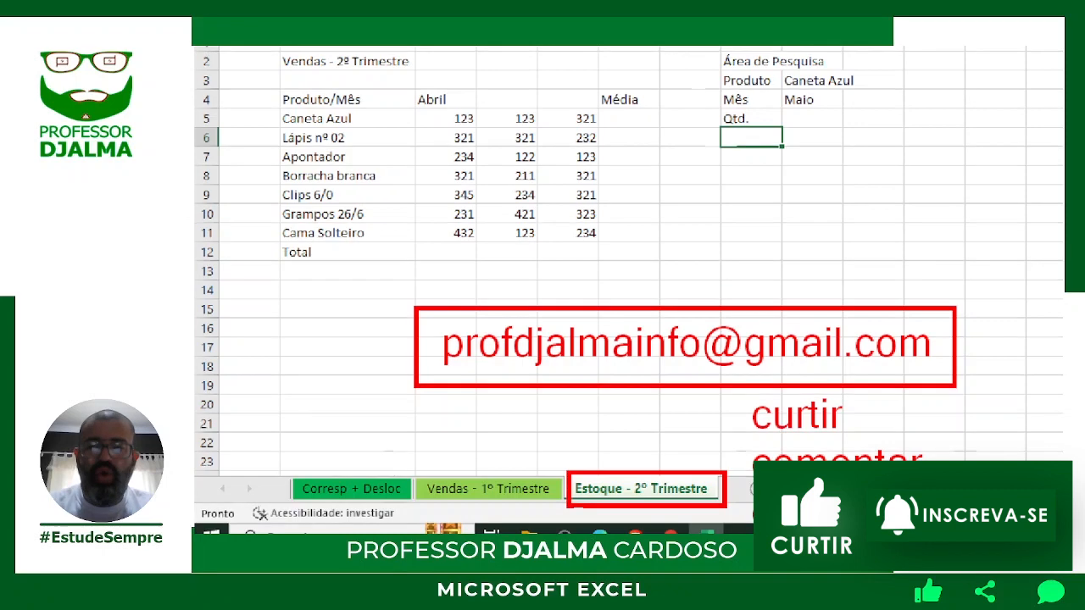
type("tilhar")
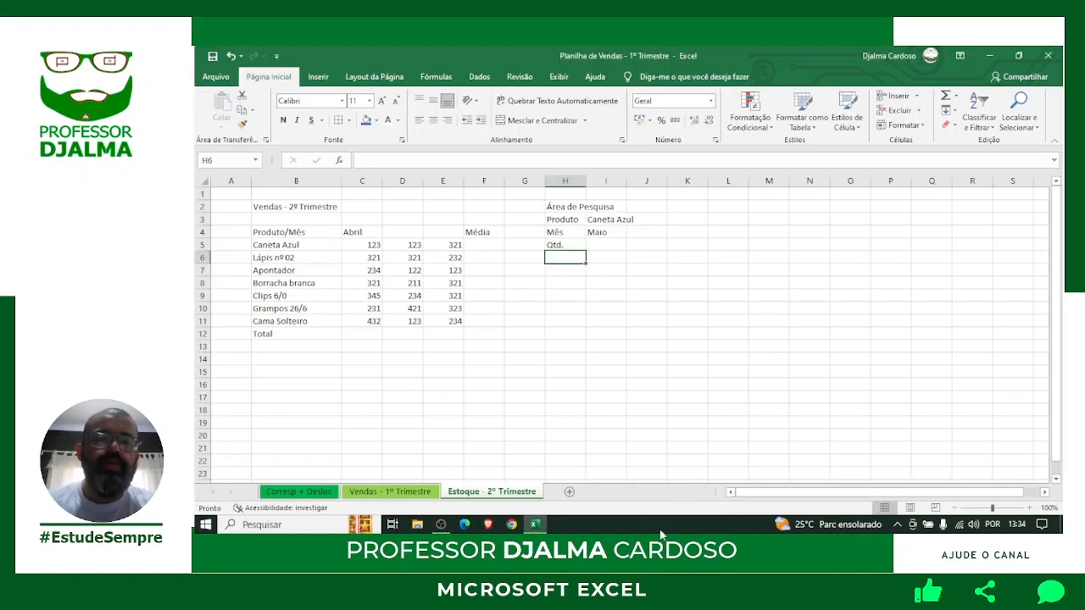
Return to the Vendas - 1º Trimestre sheet and zoom the sales table to 150%.
left_click(430, 491)
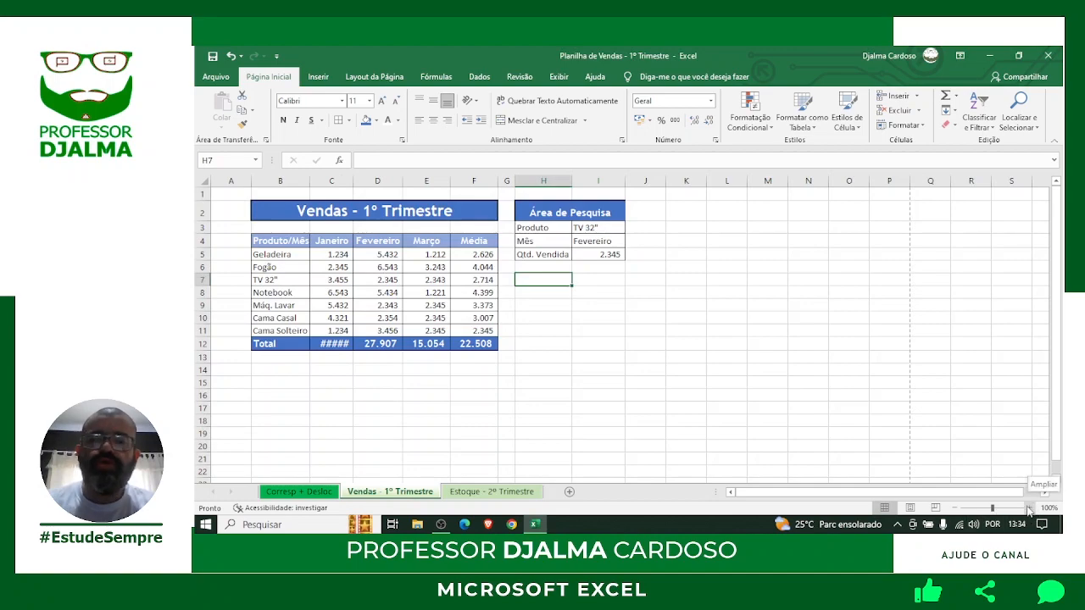
left_click(1032, 508)
left_click(1031, 508)
left_click(1031, 508)
left_click(1030, 508)
left_click(1030, 508)
left_click(1030, 509)
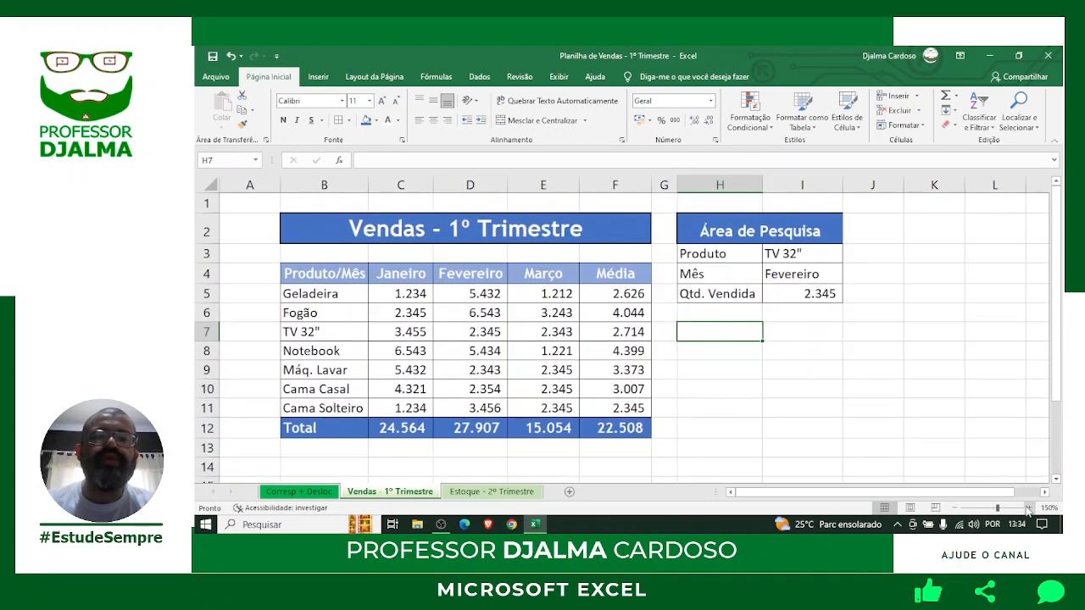